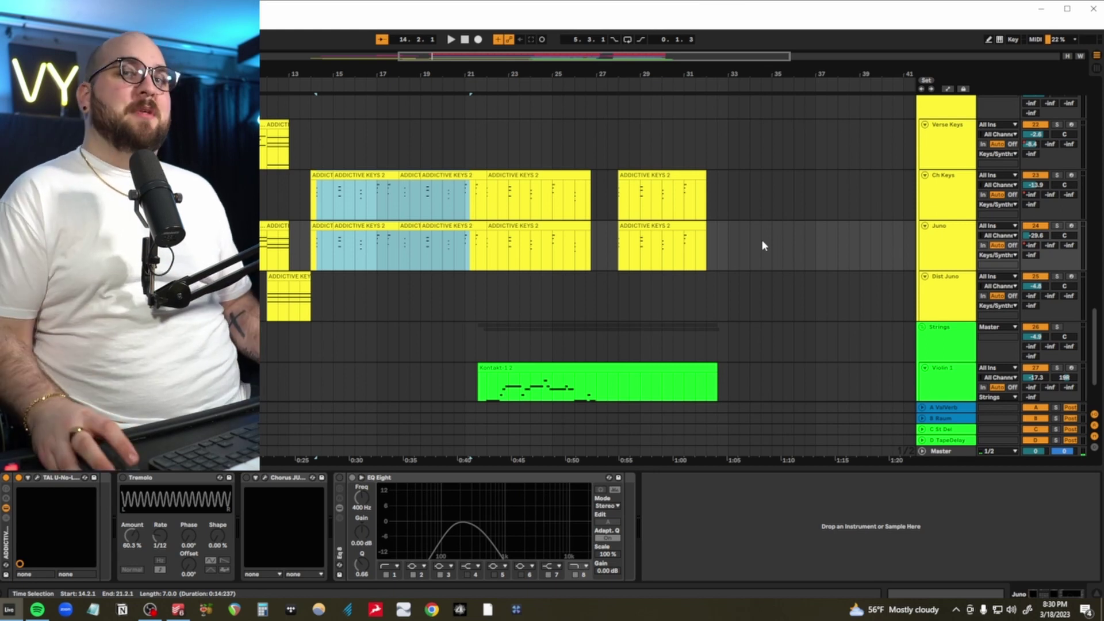
# Collapse the Keys/Synths and Strings groups and play the soloed bass track from 13.4.3 until bar 21.
pyautogui.click(629, 482)
pyautogui.click(921, 121)
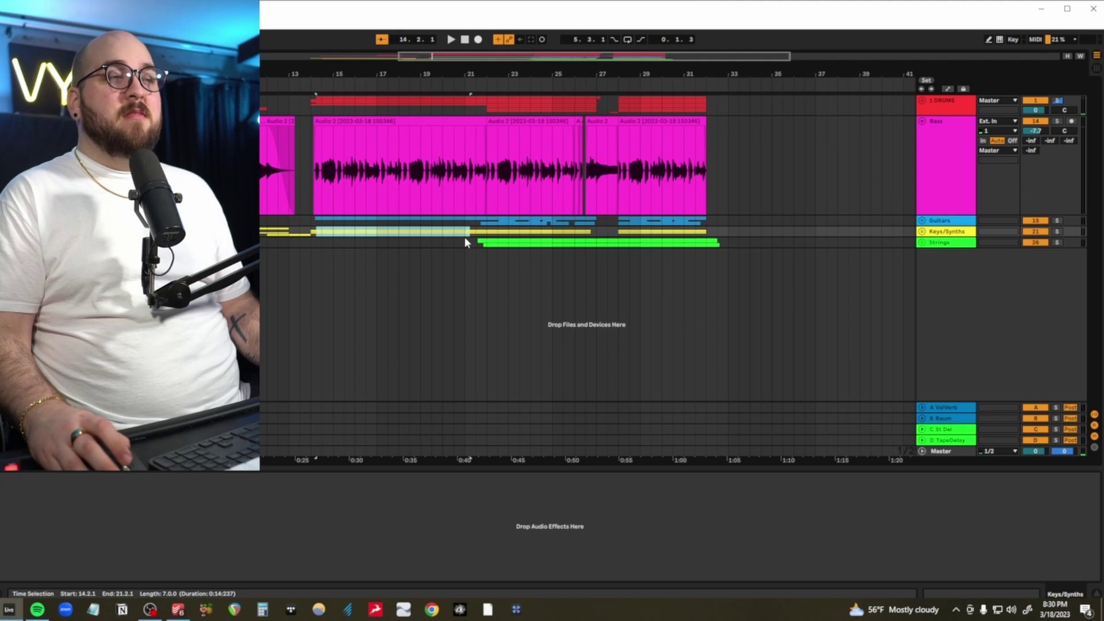
pyautogui.scroll(3, 478, 224)
pyautogui.hscroll(-3, 320, 201)
pyautogui.moveTo(313, 185); pyautogui.dragTo(726, 176)
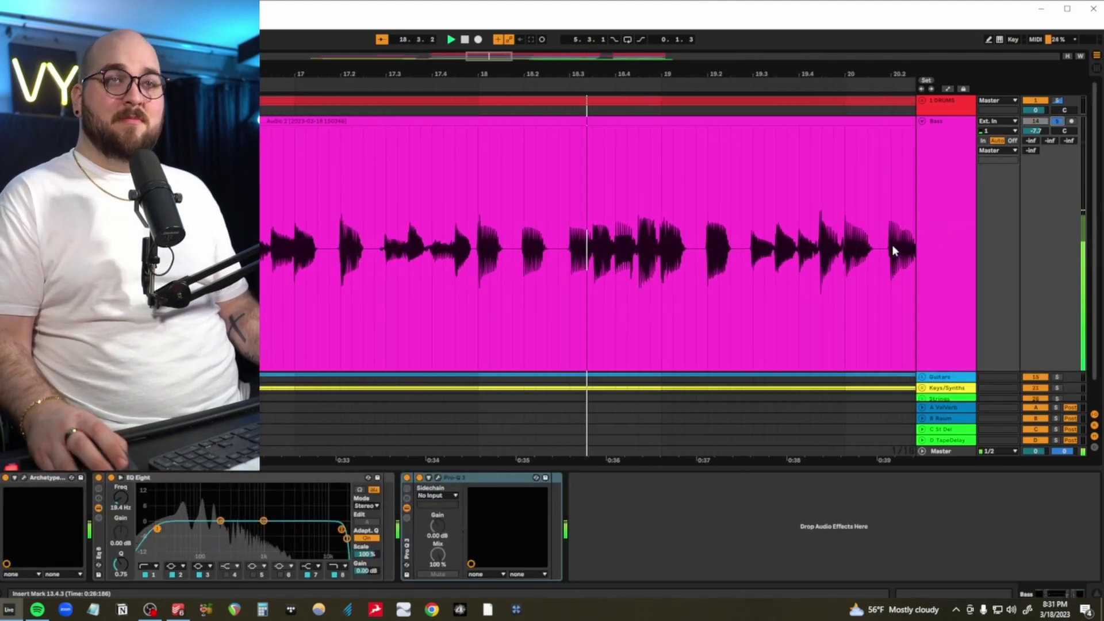
pyautogui.press('space')
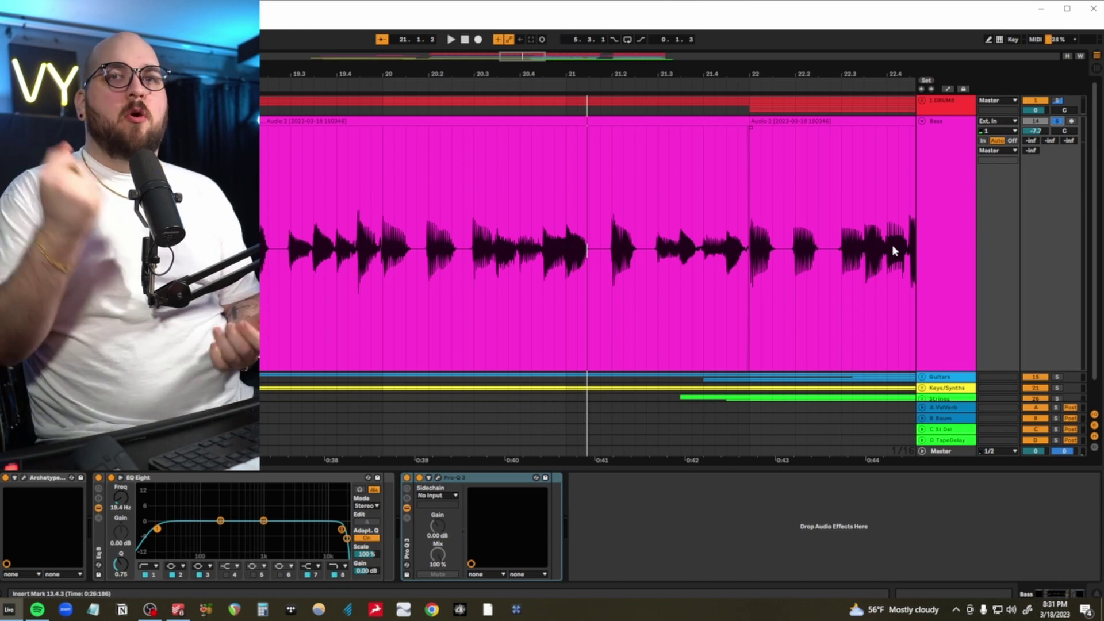
# Inspect the bass waveform around bars 14 to 17, and play the bass from 18.1.1 until the end of bar 21.
pyautogui.hscroll(-10, 502, 228)
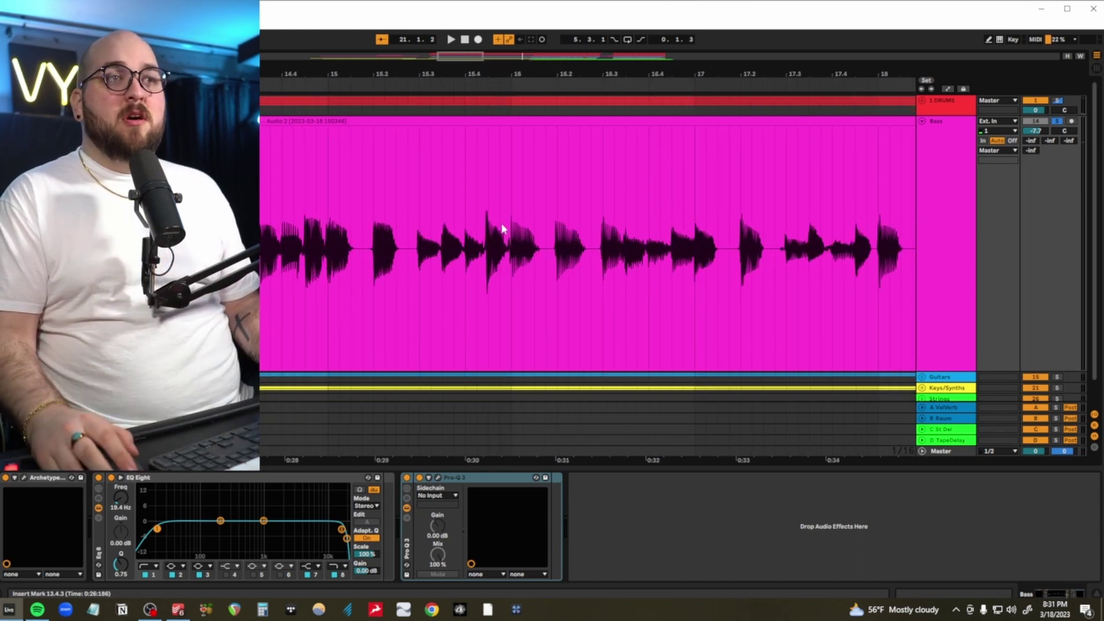
pyautogui.hscroll(-2, 502, 229)
pyautogui.hscroll(1, 502, 228)
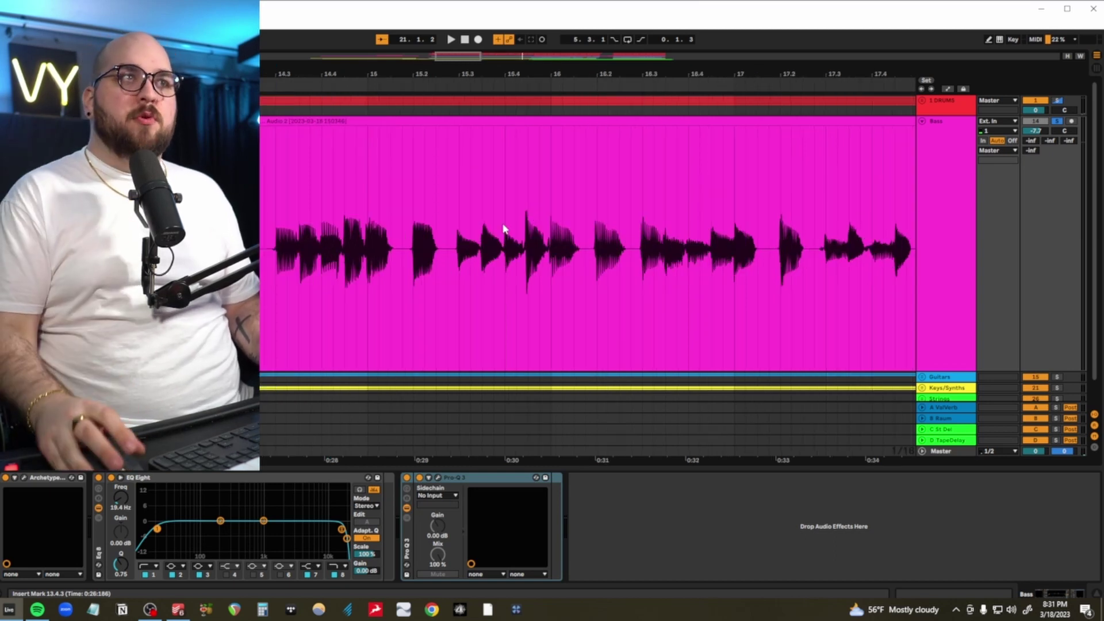
pyautogui.hscroll(-3, 503, 228)
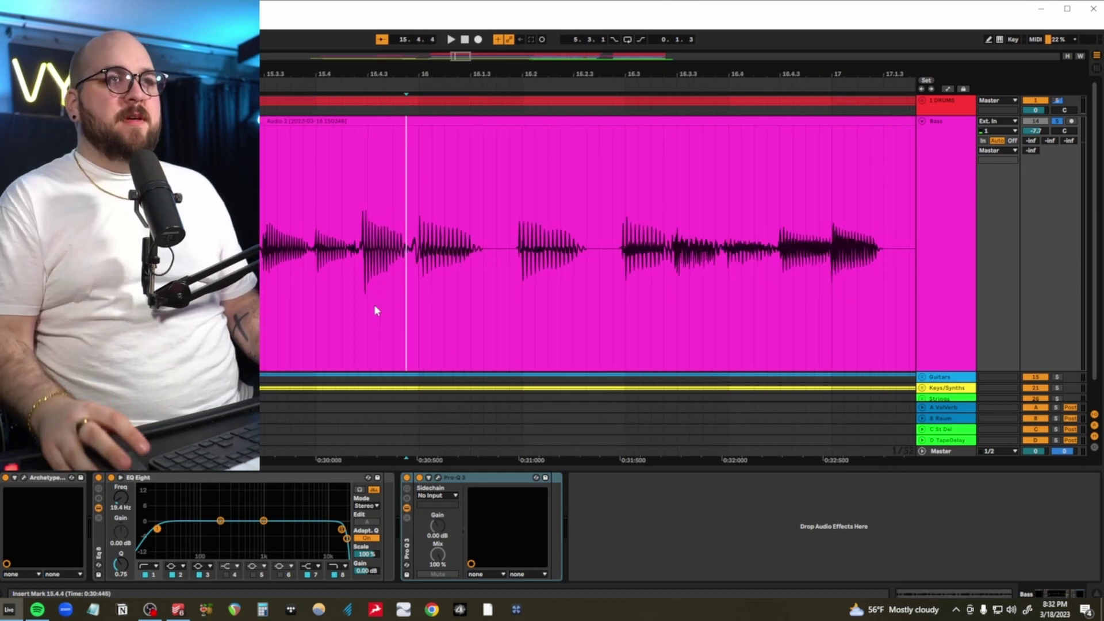
pyautogui.hscroll(-2, 377, 311)
pyautogui.click(511, 296)
pyautogui.press('space')
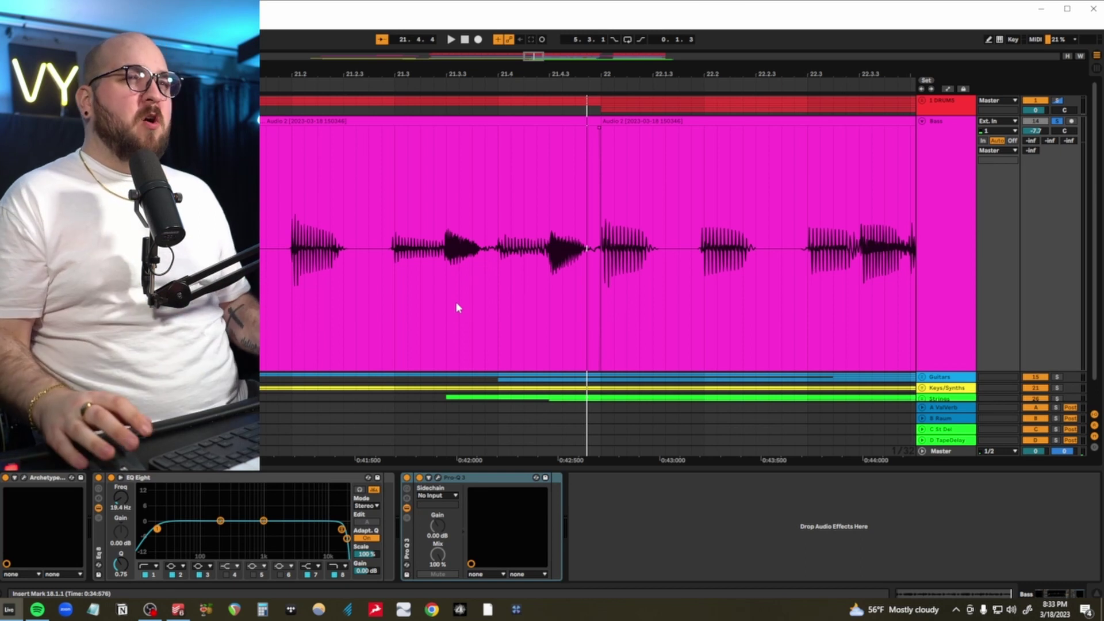
# Replay only the one-bar bass phrase from 18.1.1 to the start of bar 19.
pyautogui.press('-')
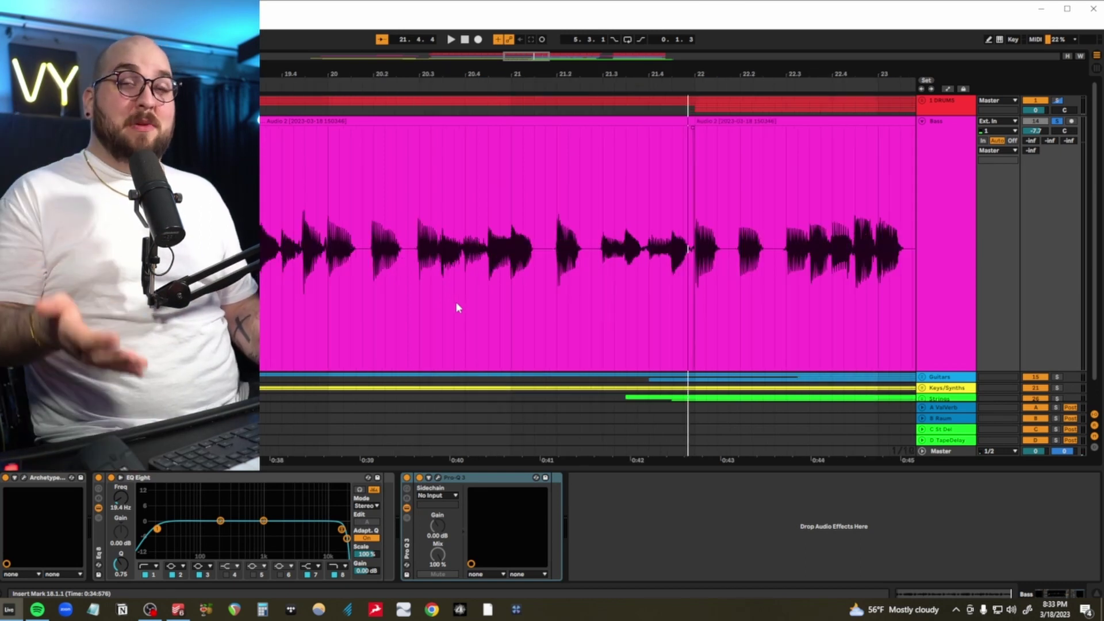
pyautogui.press('+')
pyautogui.moveTo(391, 319); pyautogui.dragTo(740, 306)
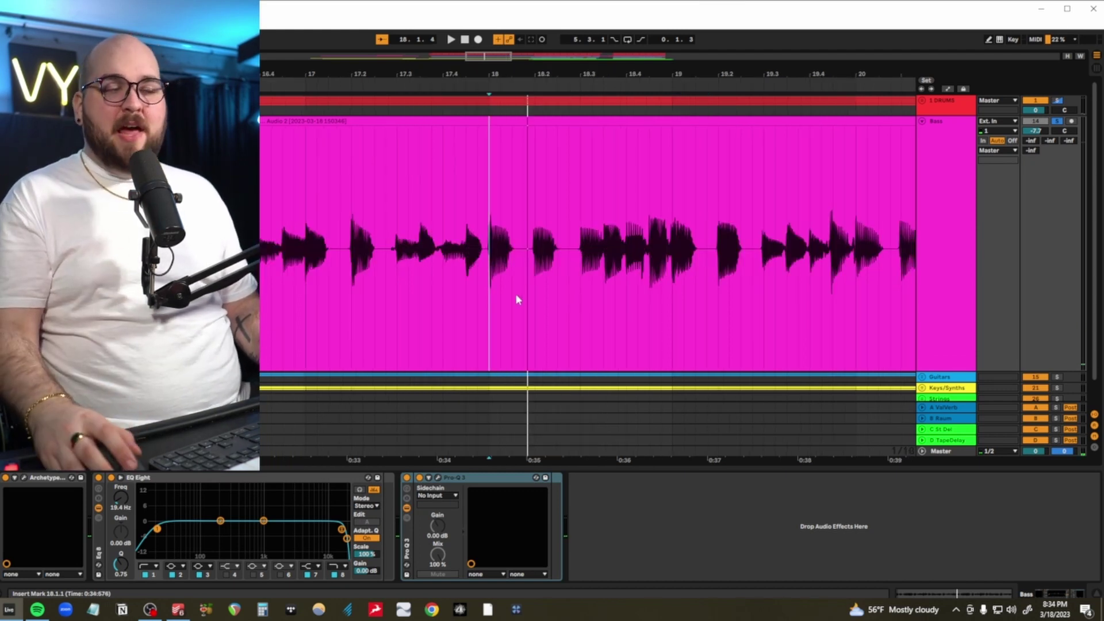
pyautogui.press('space')
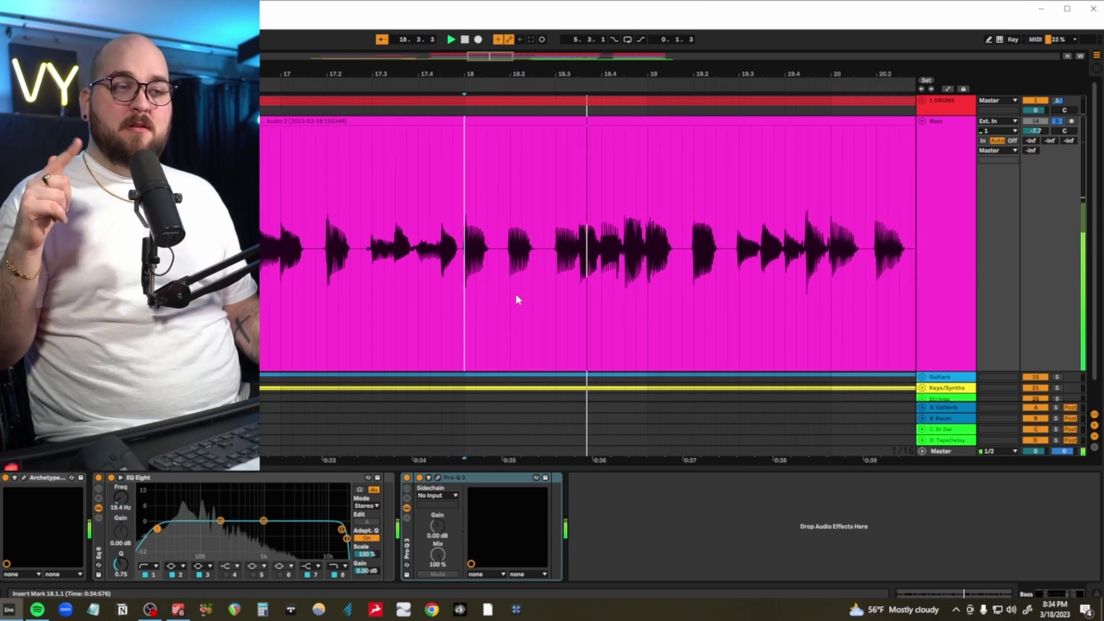
pyautogui.press('space')
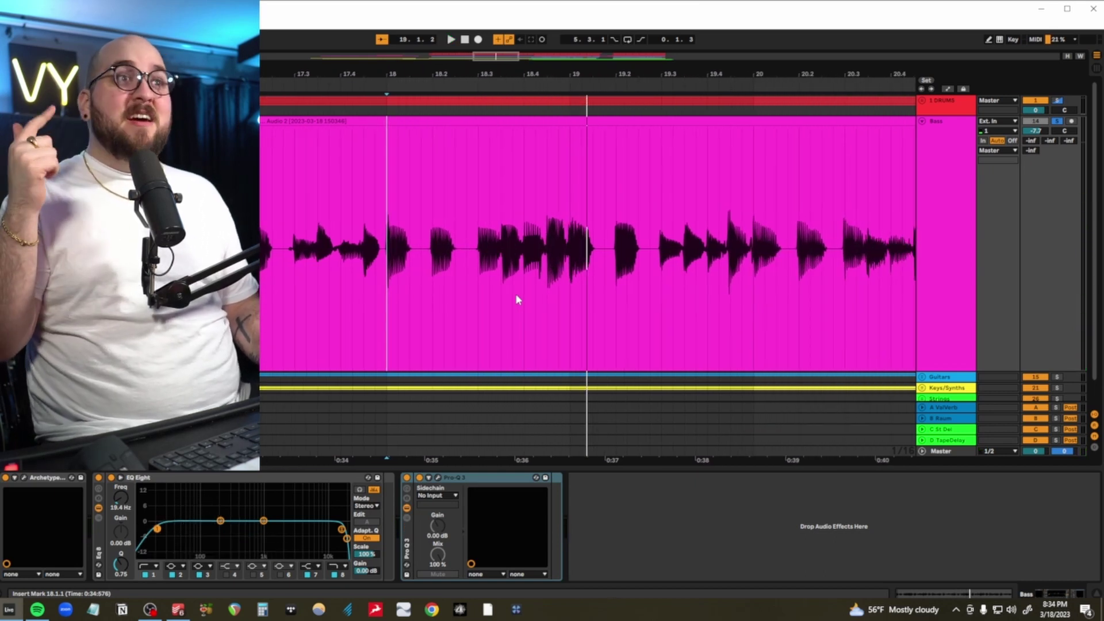
# Play the answering bass phrase from 19.3.1 to the start of bar 20.
pyautogui.click(665, 299)
pyautogui.press('space')
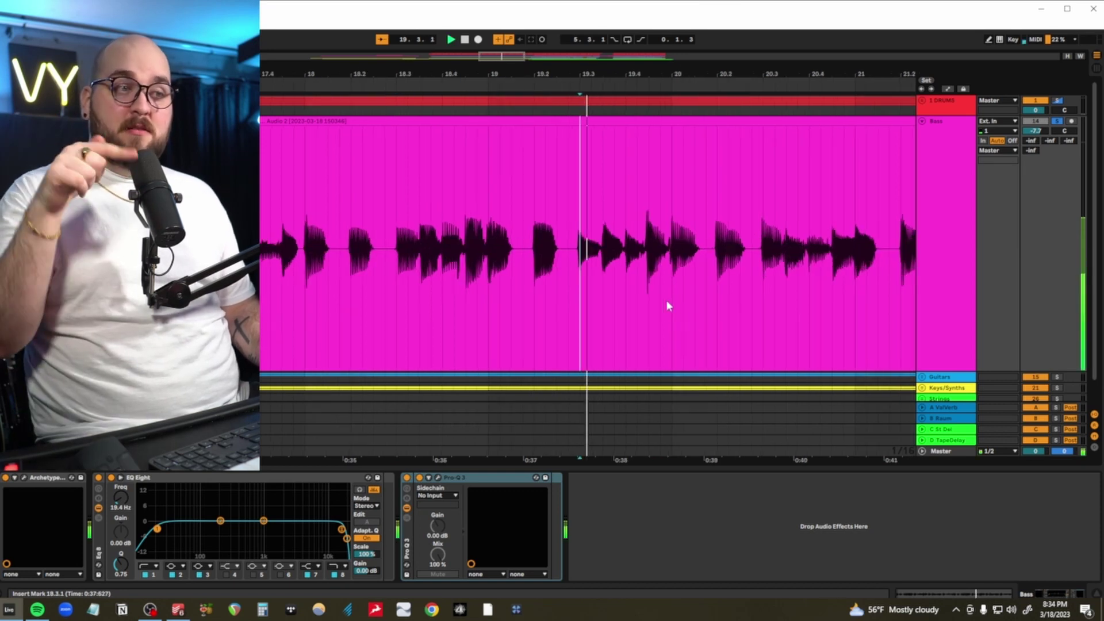
pyautogui.press('space')
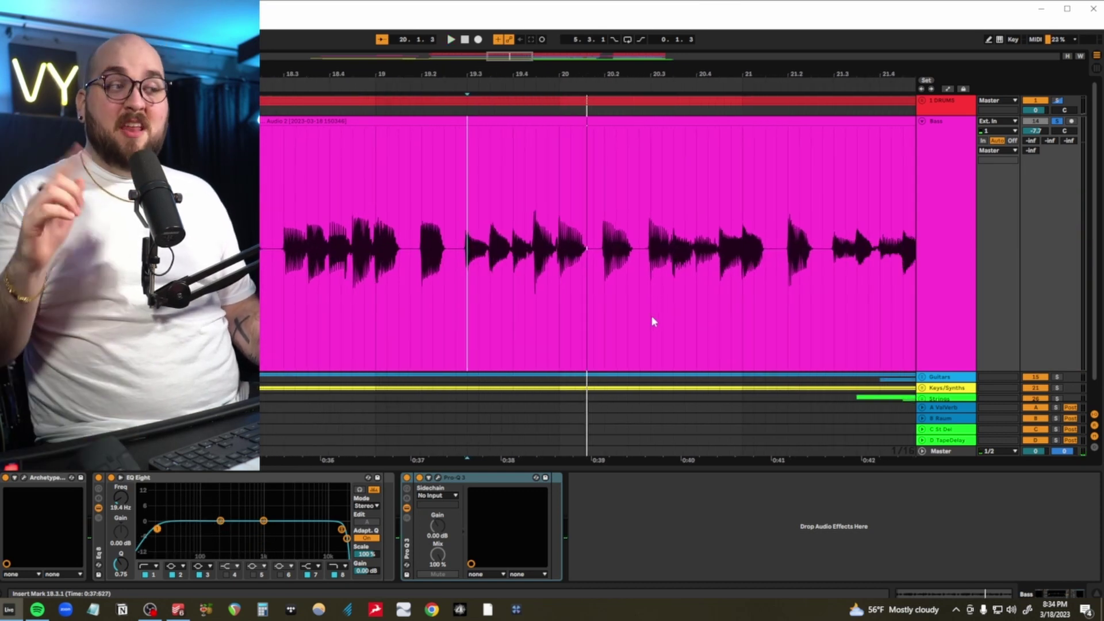
pyautogui.press('space')
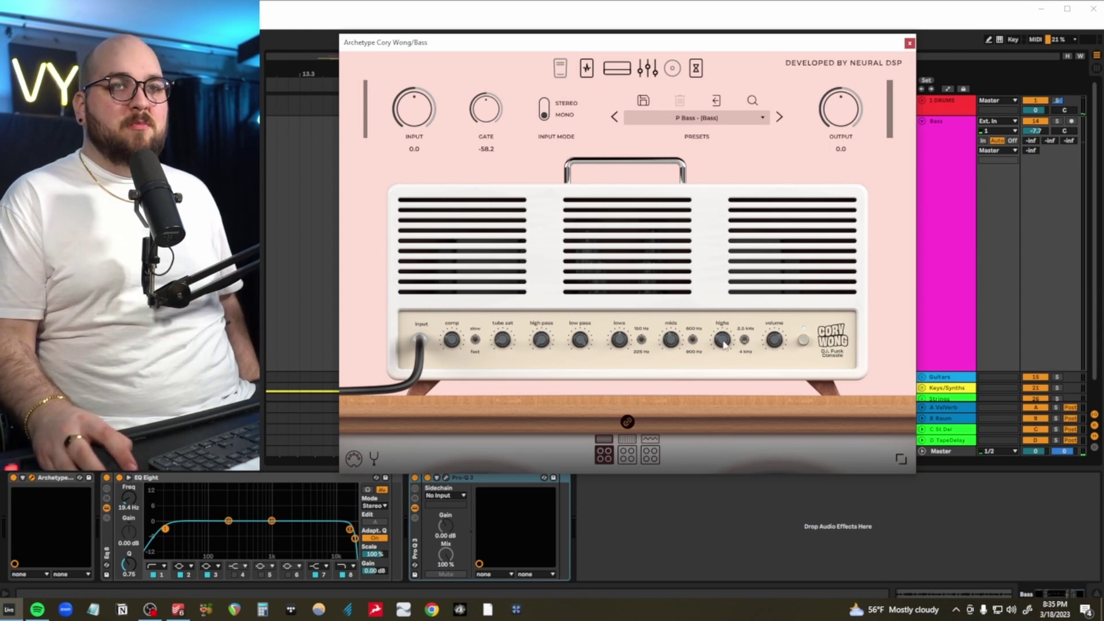
# Close the Archetype Cory Wong plugin and play the bass from 14.1.3 to watch the Pro-Q 3 dynamic band at work.
pyautogui.click(909, 43)
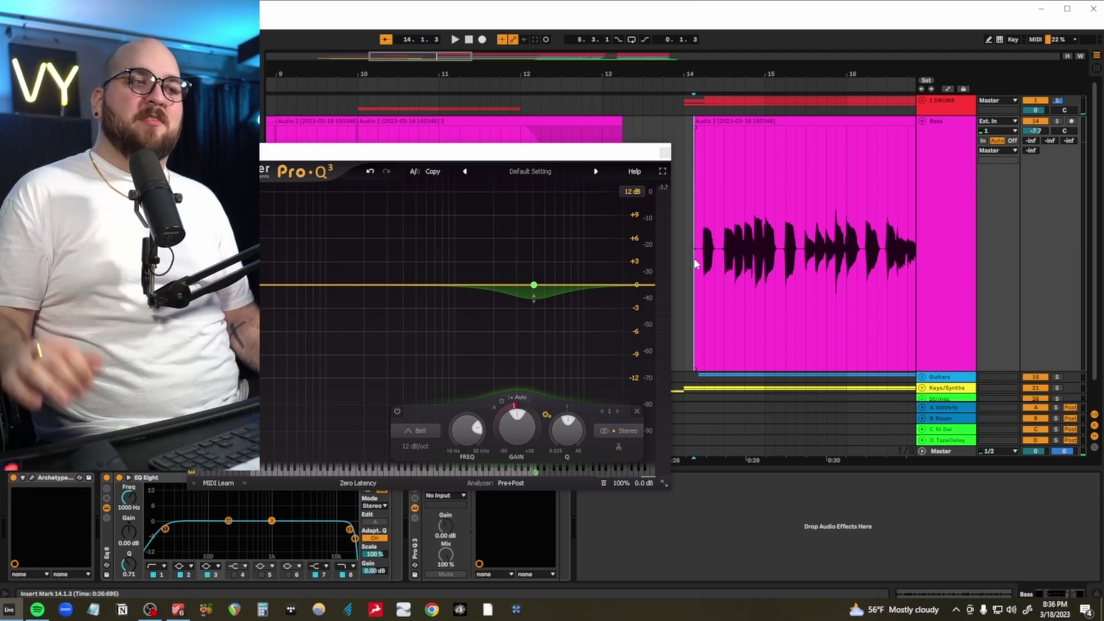
pyautogui.moveTo(611, 295)
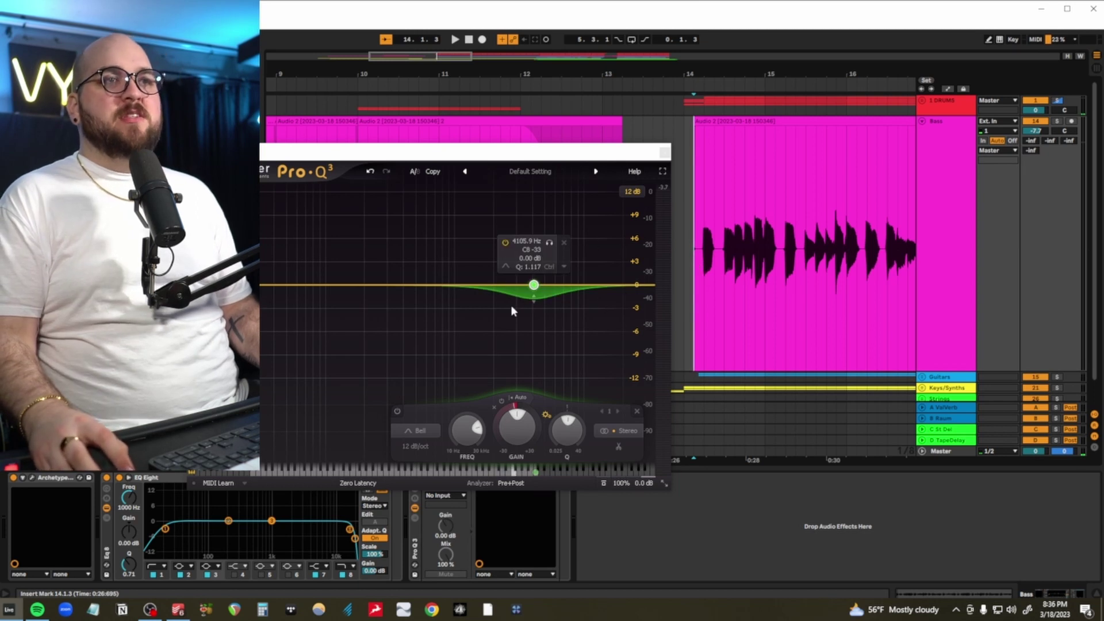
pyautogui.press('space')
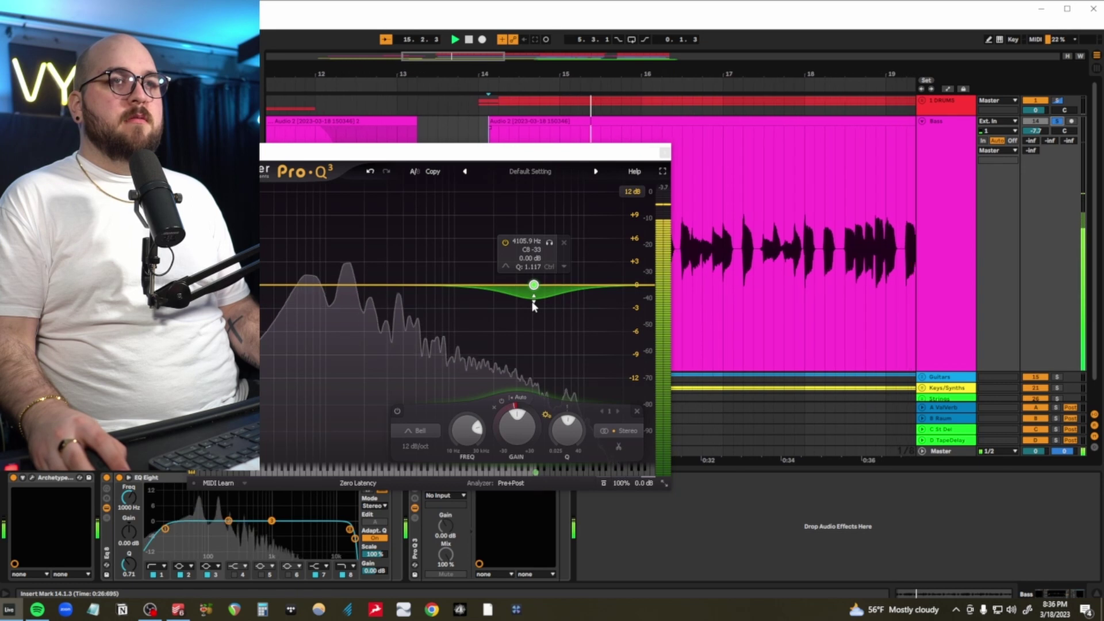
pyautogui.press('space')
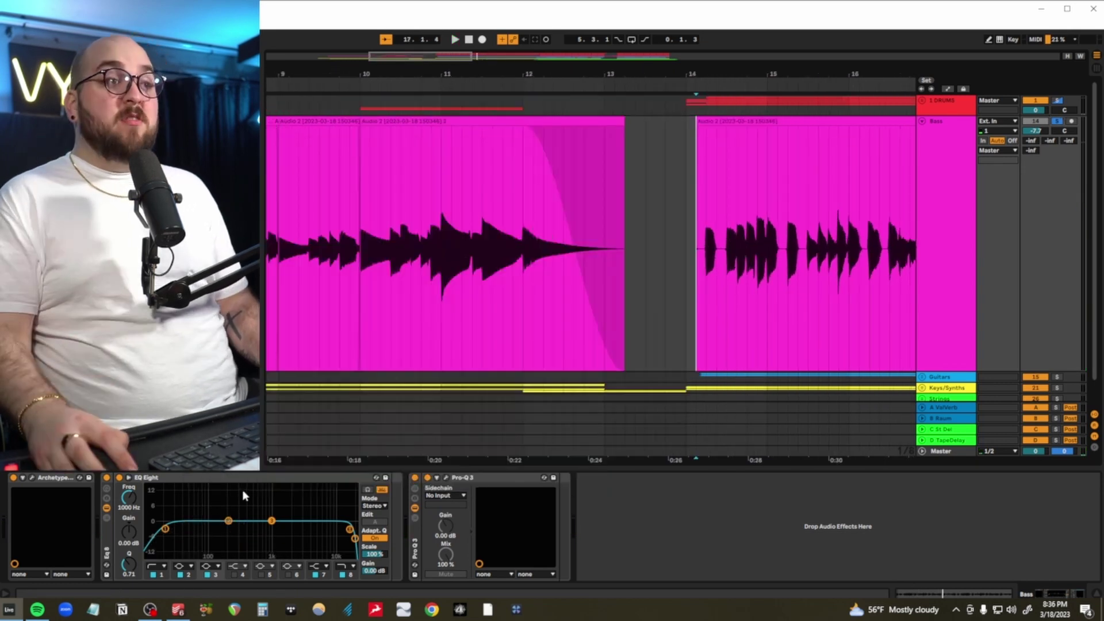
# Select the bass track's EQ Eight and highlight the bass part from 14.4.1 to 20.3.1.
pyautogui.click(227, 479)
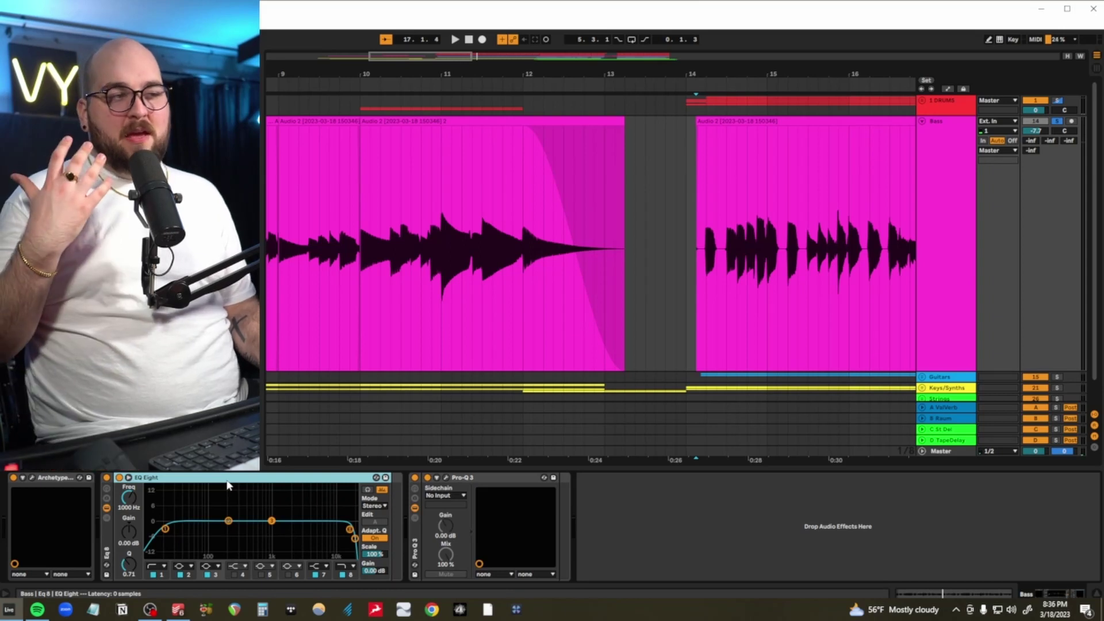
pyautogui.scroll(-5, 659, 287)
pyautogui.click(535, 251)
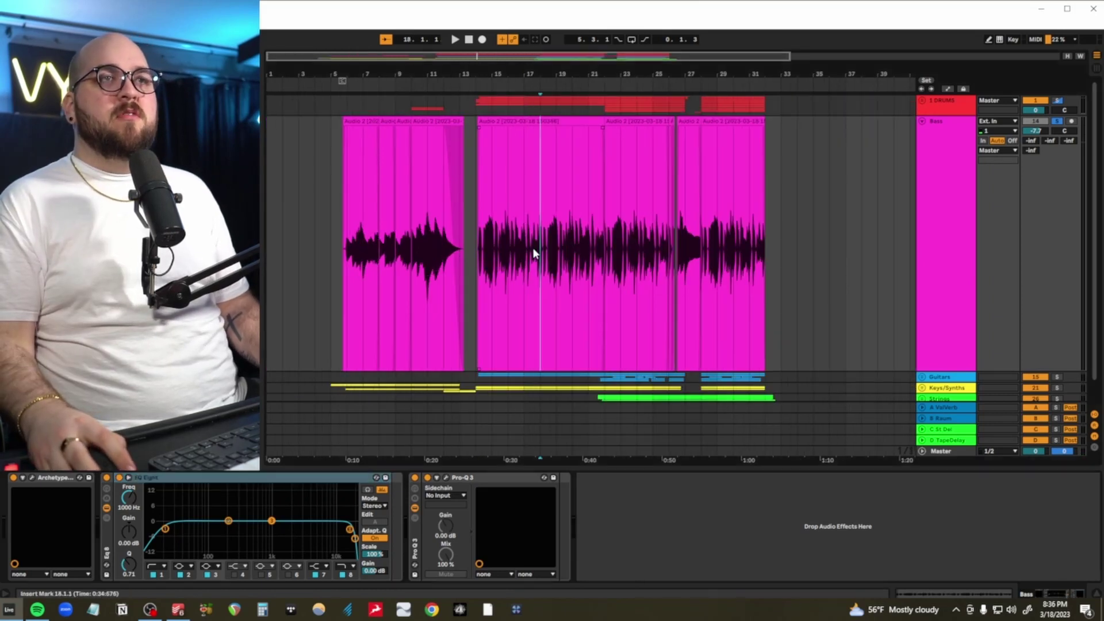
pyautogui.scroll(3, 560, 250)
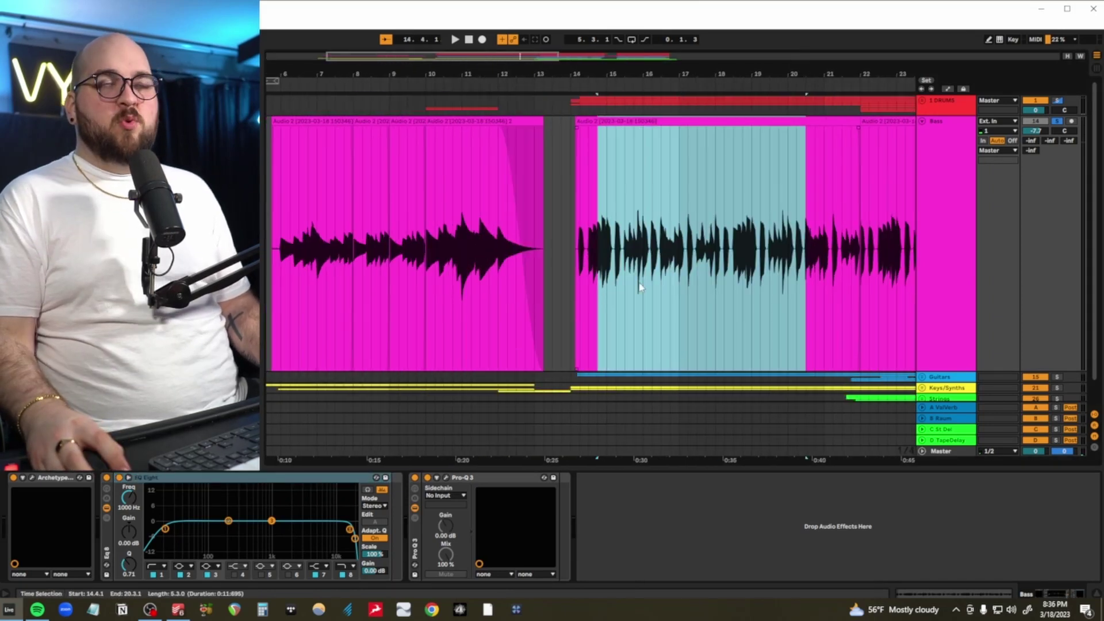
pyautogui.scroll(3, 656, 293)
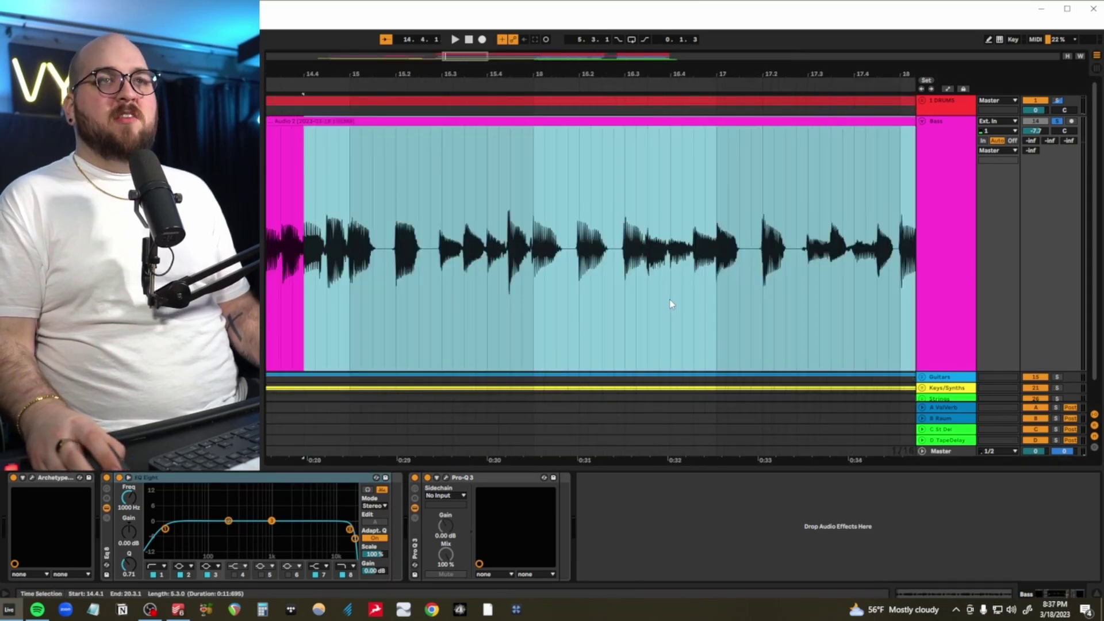
# Highlight the intro bass clips from 7.2.3, display EQ Eight's band 7 frequency automation on the bass track, and place the insert marker at 9.3.1.
pyautogui.hscroll(-8, 667, 301)
pyautogui.scroll(-3, 594, 276)
pyautogui.moveTo(459, 293); pyautogui.dragTo(807, 288)
pyautogui.click(257, 538)
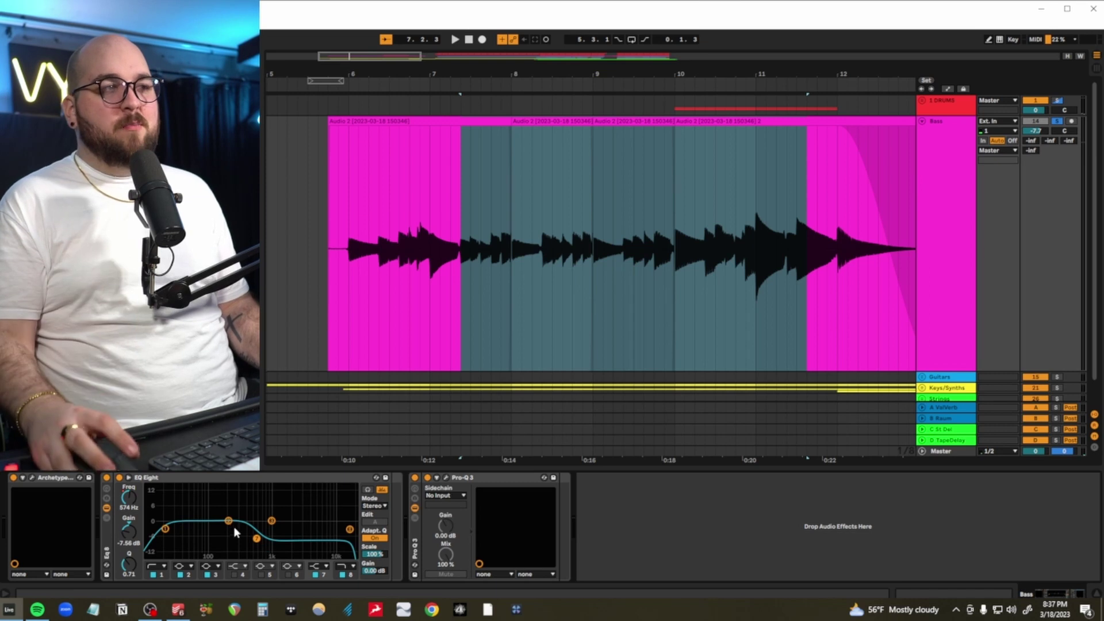
pyautogui.press('a')
pyautogui.scroll(-3, 723, 315)
pyautogui.hscroll(3, 629, 310)
pyautogui.click(458, 300)
pyautogui.scroll(5, 458, 300)
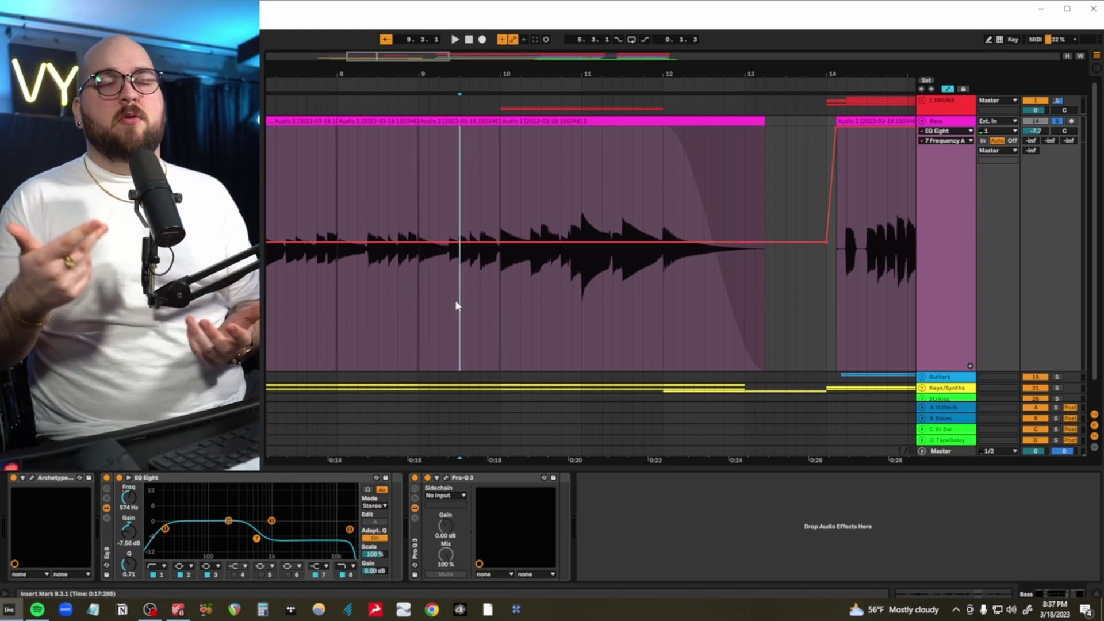
# Play the intro bass from 5.4.3 into bar 9 to hear the lowered EQ Eight band 7 frequency.
pyautogui.hscroll(-2, 485, 275)
pyautogui.hscroll(-2, 477, 280)
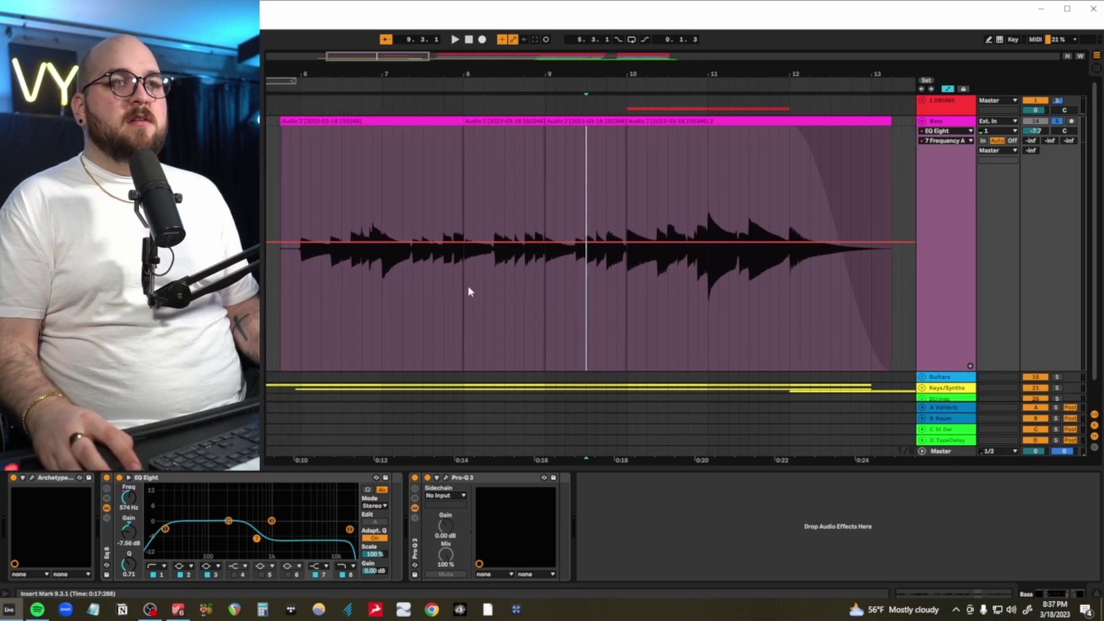
pyautogui.hscroll(-7, 467, 285)
pyautogui.click(534, 339)
pyautogui.press('space')
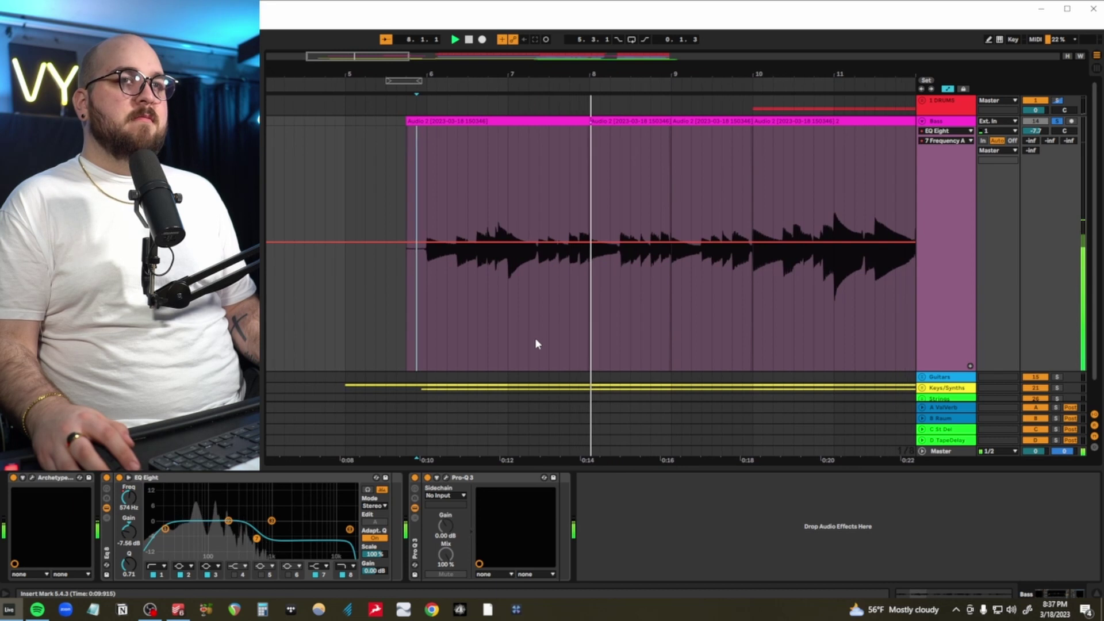
pyautogui.press('space')
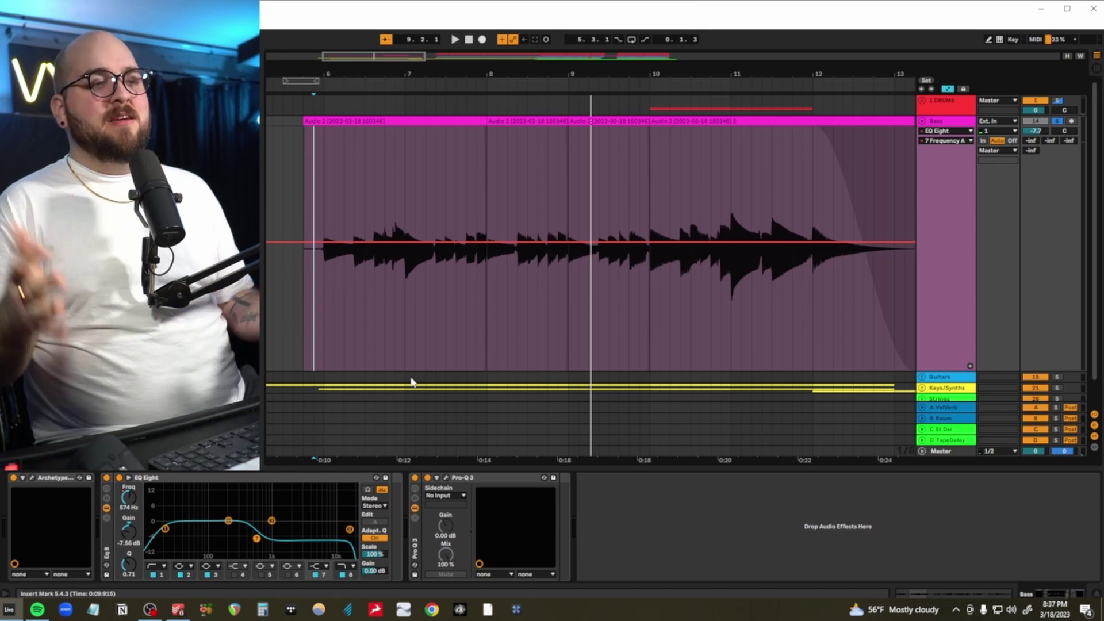
# Play the bass from 12.1.1 through the EQ automation rise at bar 14, stopping in bar 15.
pyautogui.hscroll(5, 620, 312)
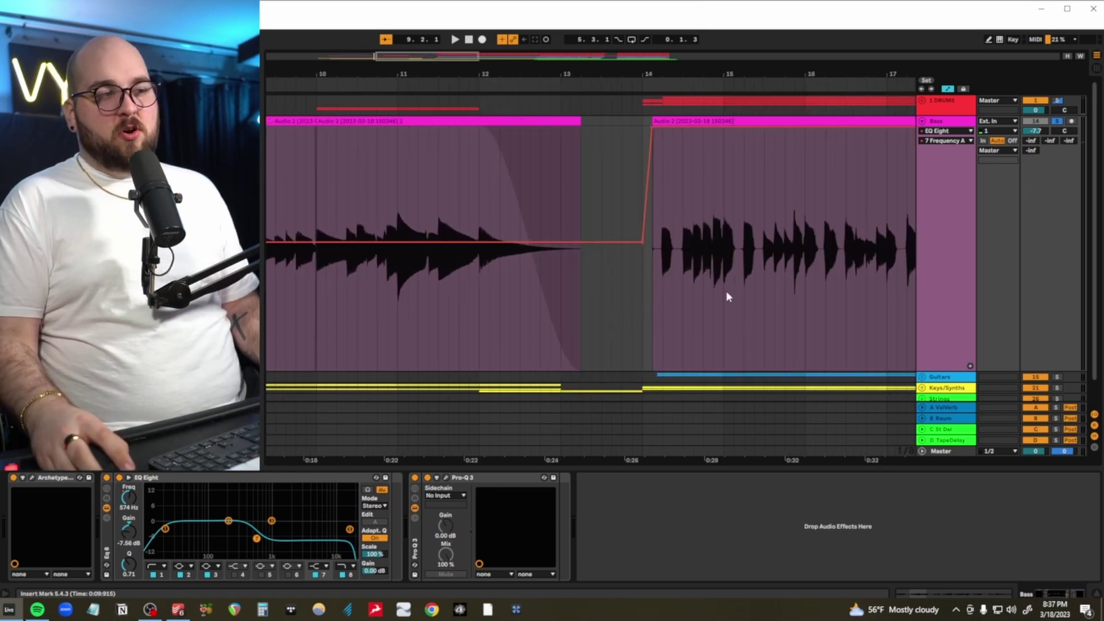
pyautogui.click(516, 320)
pyautogui.press('space')
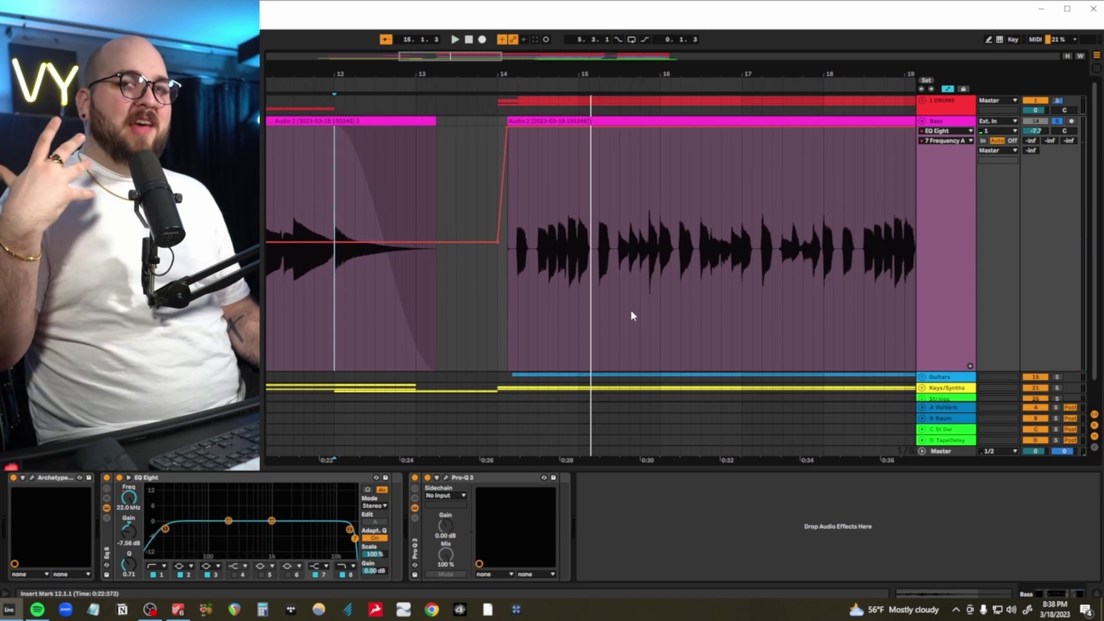
# Hide the automation lanes, expand the DRUMS group, and play the drum pattern from 14.2.1 into bar 17.
pyautogui.press('x')
pyautogui.click(923, 103)
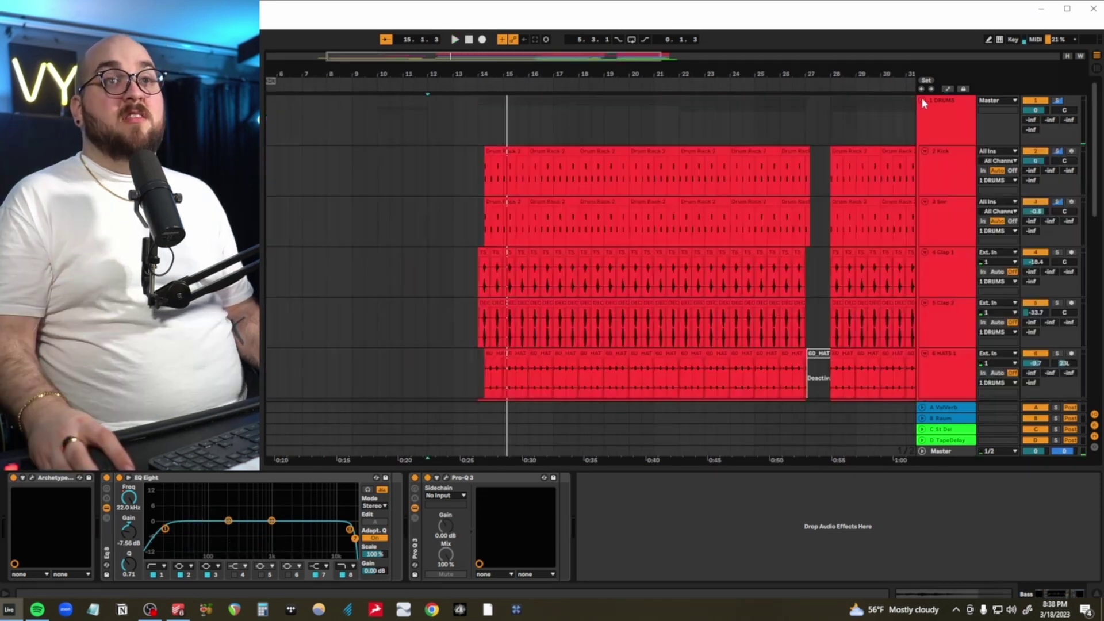
pyautogui.scroll(5, 623, 220)
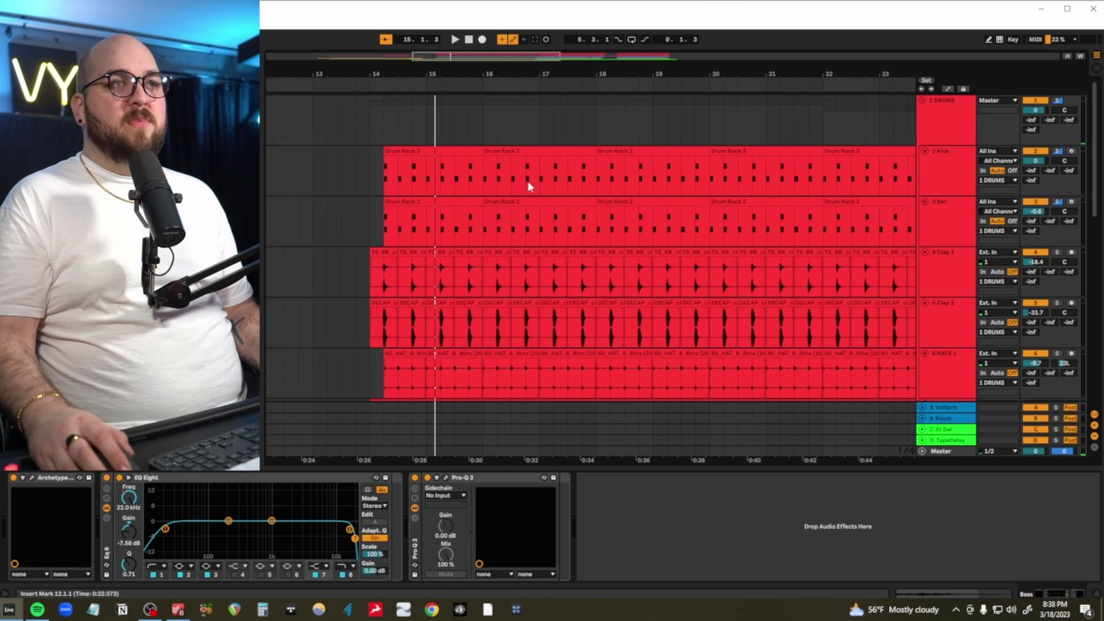
pyautogui.click(608, 199)
pyautogui.press('space')
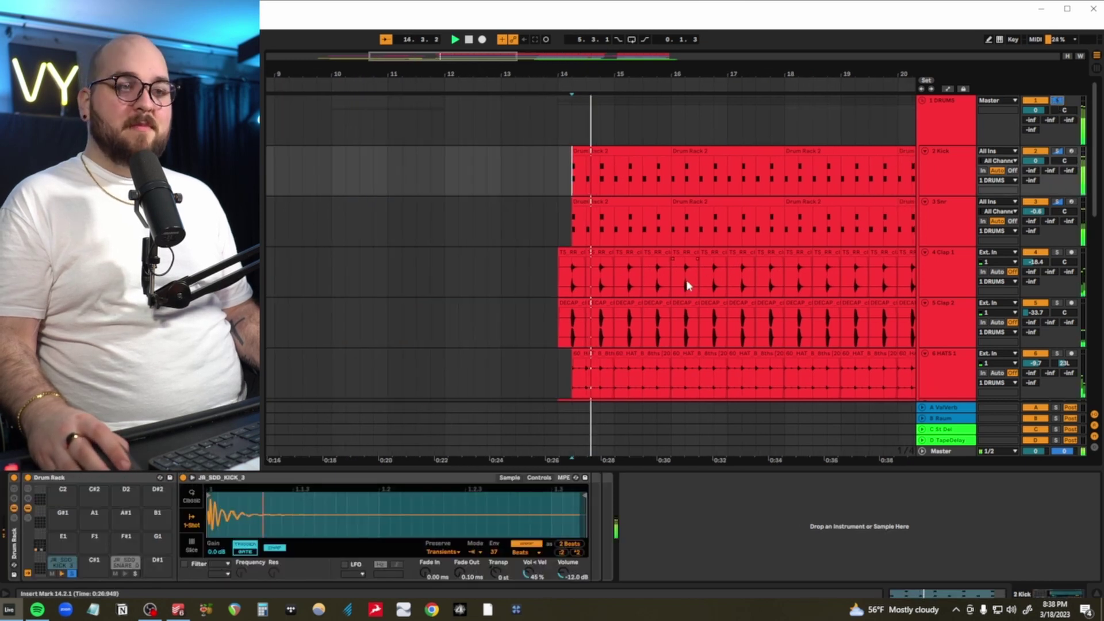
pyautogui.scroll(-2, 683, 272)
pyautogui.scroll(1, 682, 275)
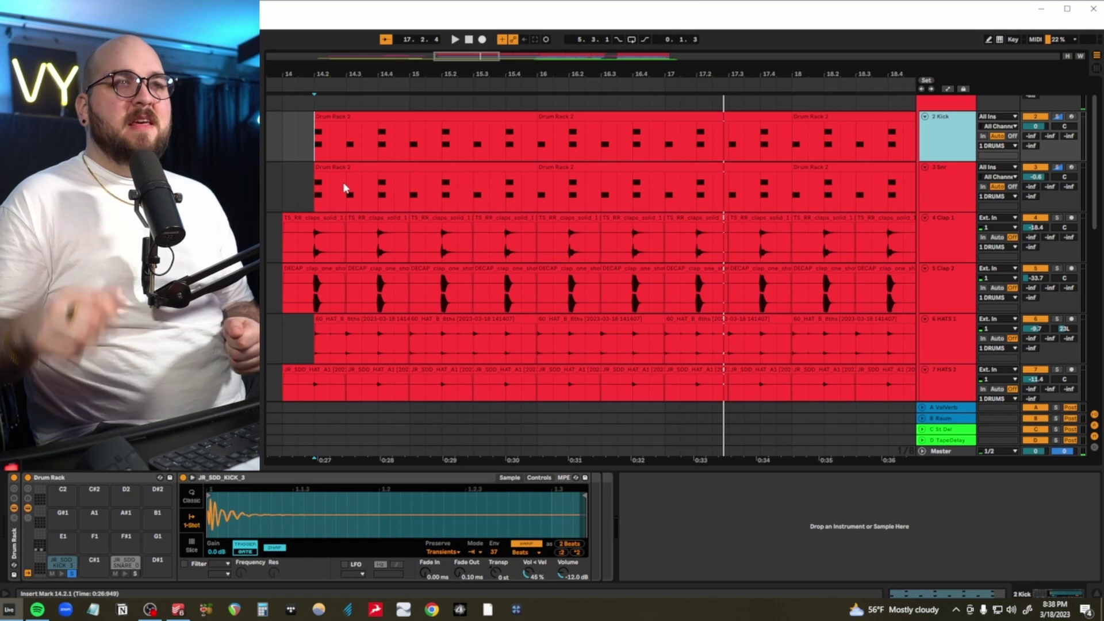
# Highlight the first Snr clip, and the first beat of HATS 1 from 14.2.1 to 14.3.1.
pyautogui.click(604, 167)
pyautogui.click(320, 167)
pyautogui.scroll(-3, 532, 193)
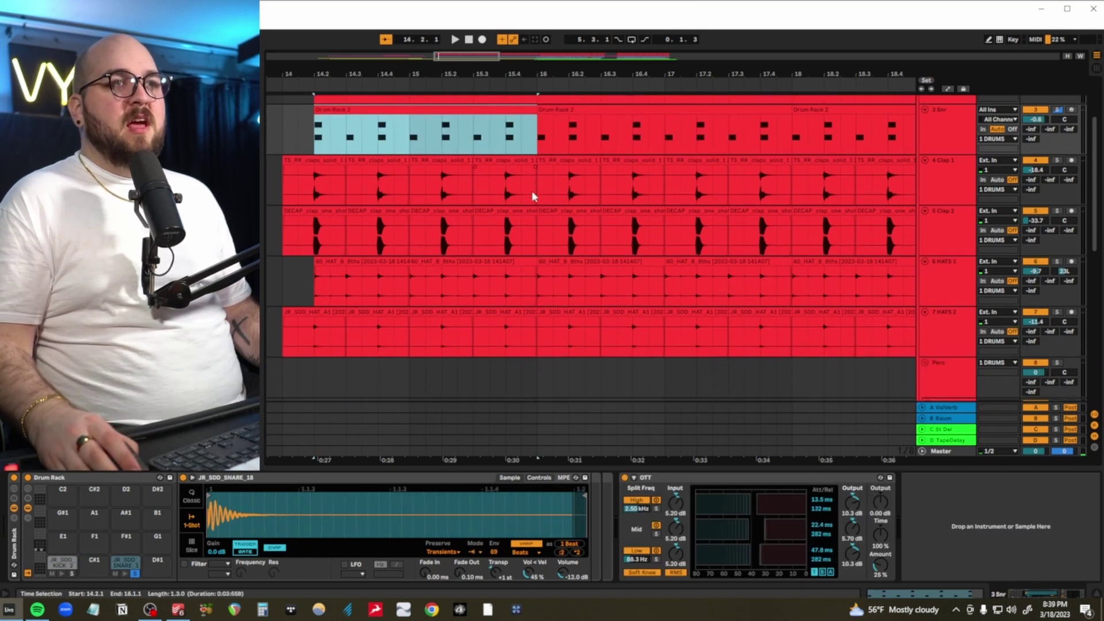
pyautogui.moveTo(345, 280); pyautogui.dragTo(315, 276)
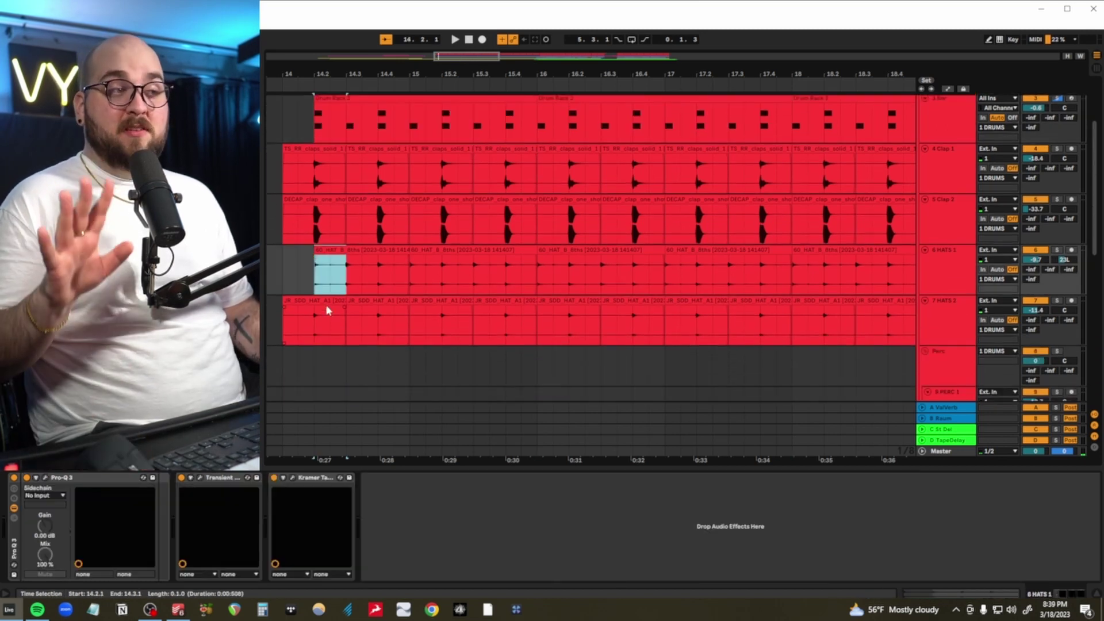
# Play the Kick track from the start of its first clip at 14.2 into bar 15.
pyautogui.scroll(3, 325, 230)
pyautogui.click(325, 154)
pyautogui.press('z')
pyautogui.press('space')
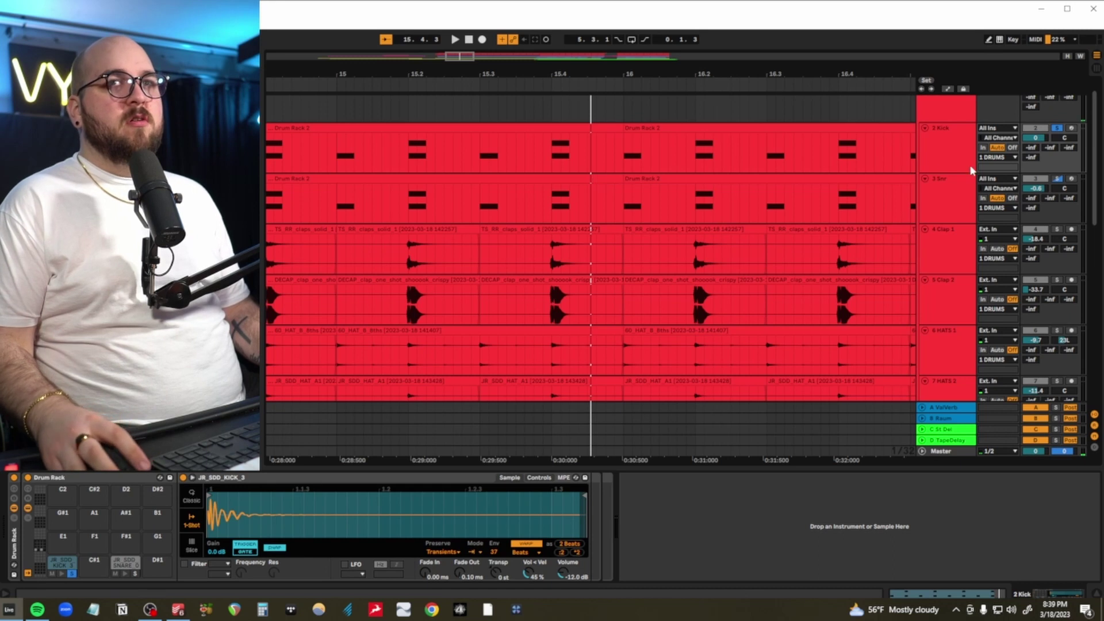
# Highlight the Snr track from 14.2.1 to 15.3.3 and play it, finishing with the Kick track selected.
pyautogui.moveTo(455, 213); pyautogui.dragTo(857, 214)
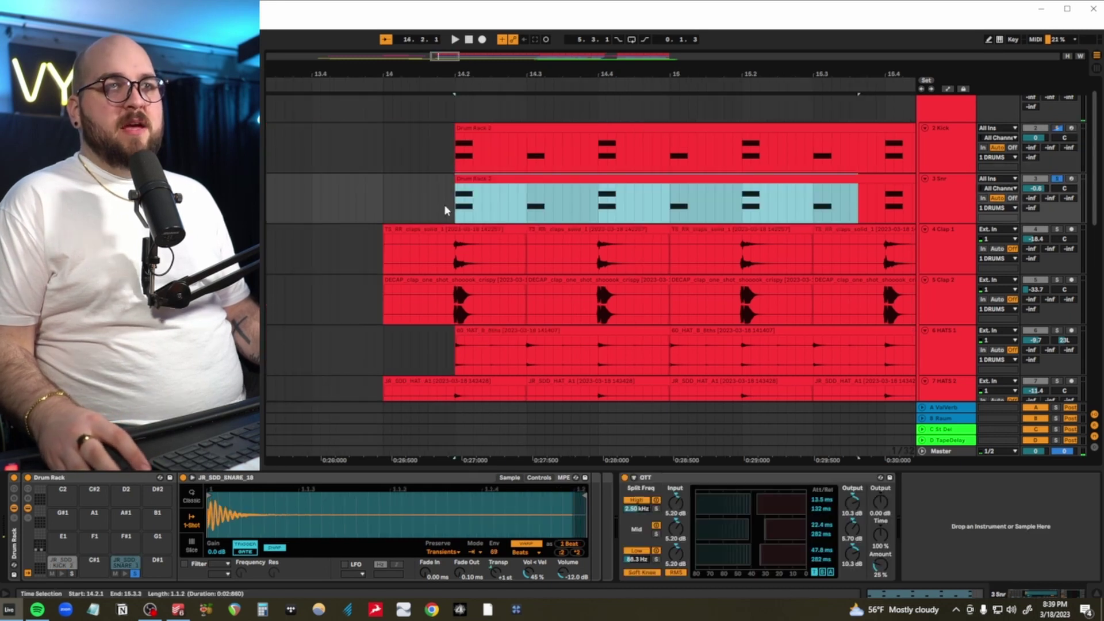
pyautogui.press('space')
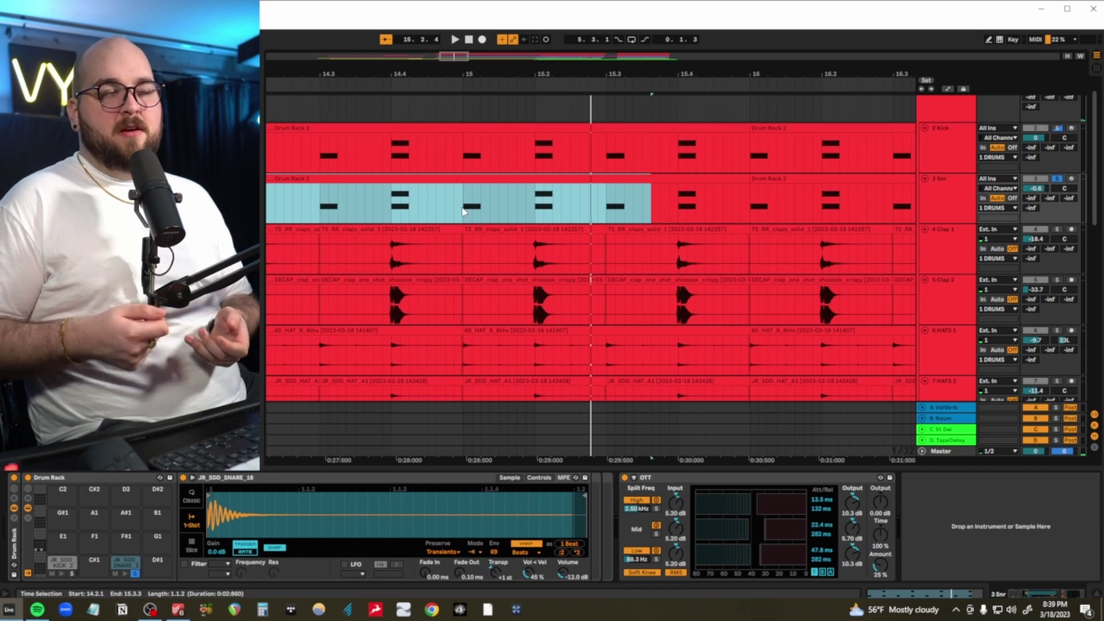
pyautogui.click(931, 163)
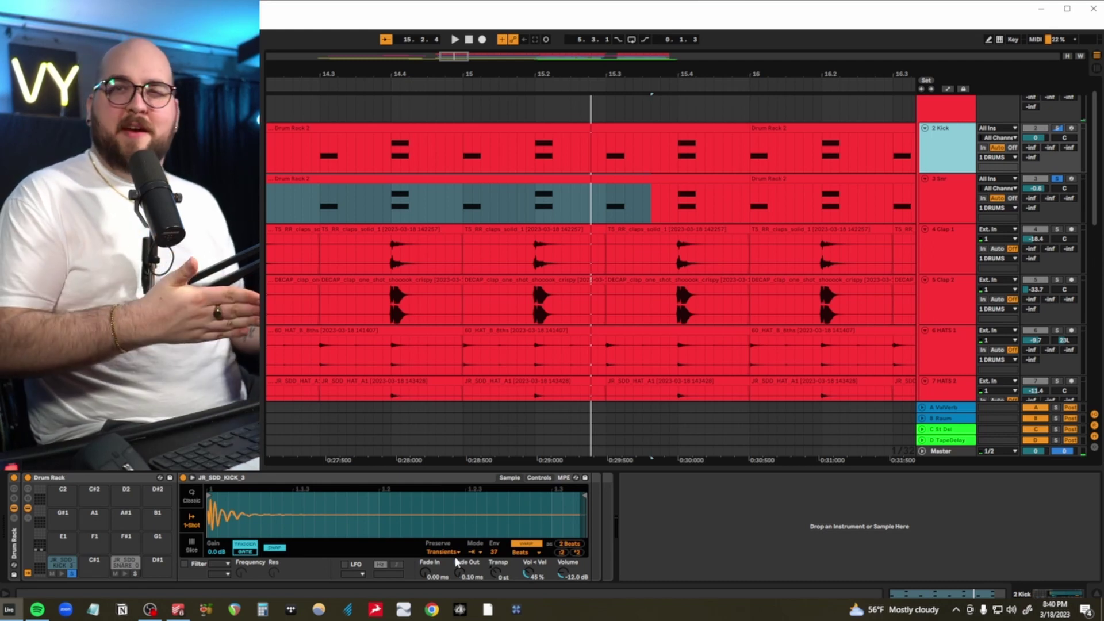
# Place the insert marker at 14.1.4 on Clap 1, then select Clap 1 and Clap 2 together and solo them.
pyautogui.hscroll(-3, 359, 267)
pyautogui.click(360, 267)
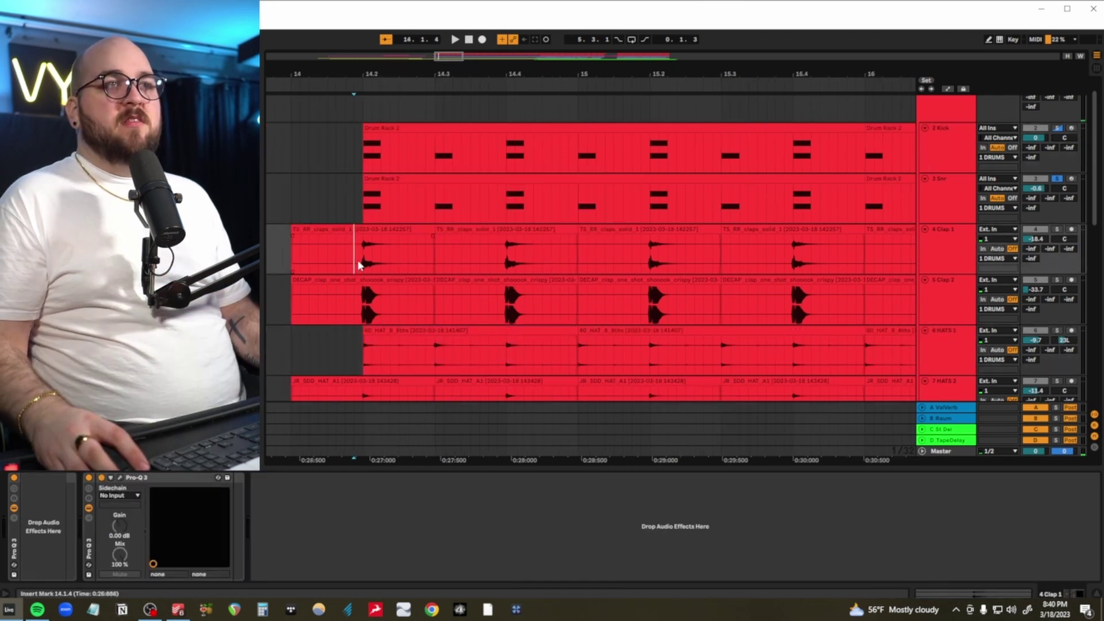
pyautogui.click(949, 256)
pyautogui.keyDown('shift'); pyautogui.click(969, 310); pyautogui.keyUp('shift')
pyautogui.click(1056, 230)
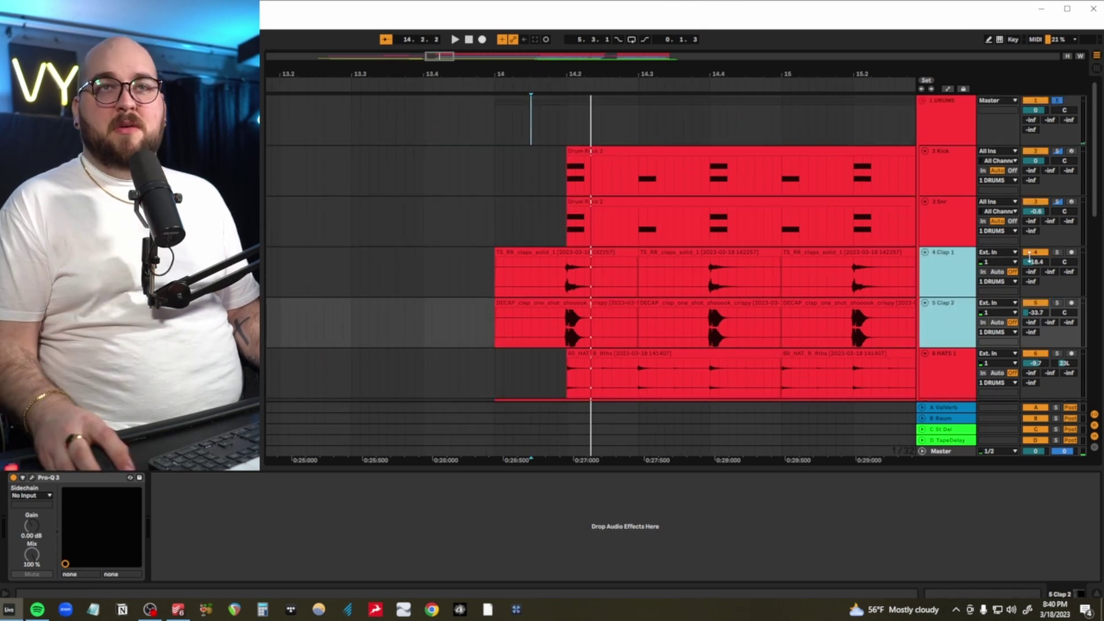
# Deactivate Clap 1 and Clap 2 and play the drums without them from 14.1.1.
pyautogui.click(1029, 253)
pyautogui.click(495, 286)
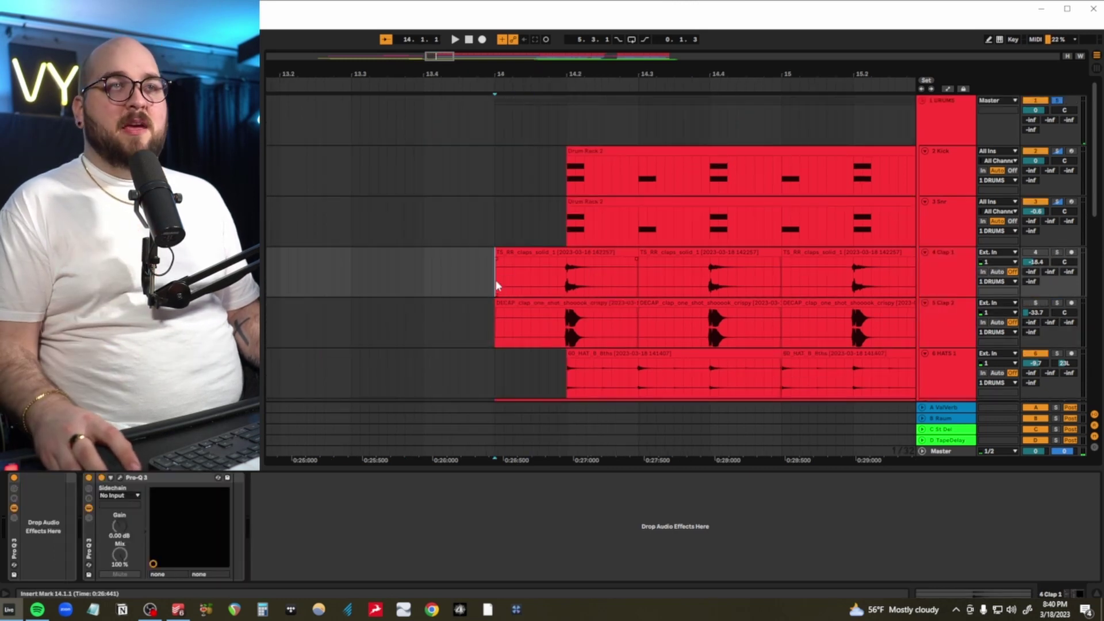
pyautogui.scroll(-1, 661, 296)
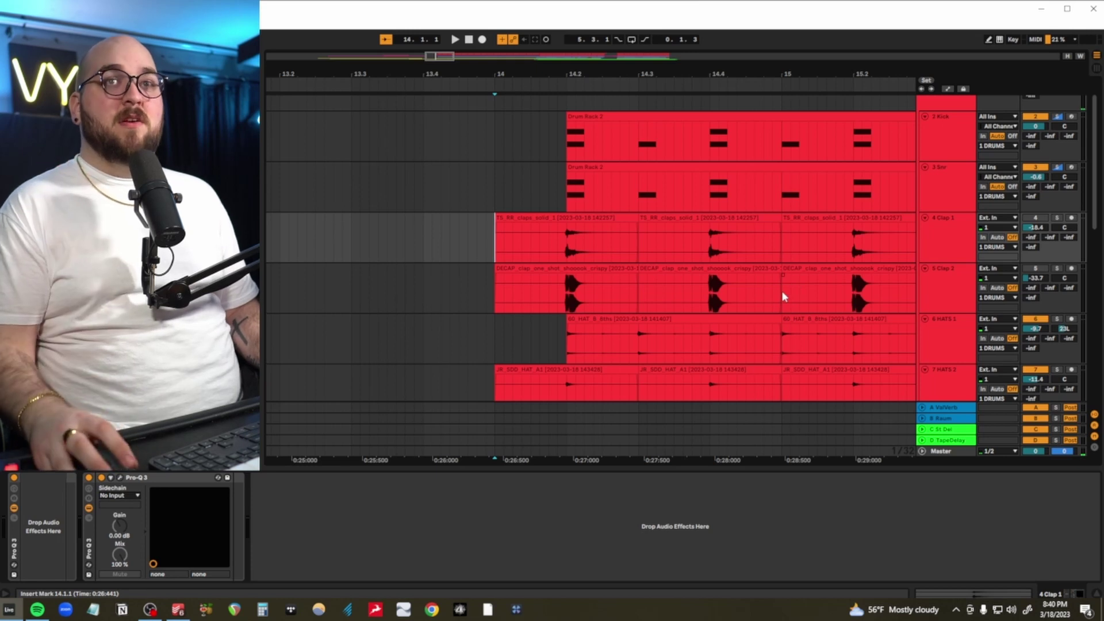
pyautogui.press('space')
# Reactivate Clap 1 and Clap 2 together during playback to hear the claps return, stopping in bar 17.
pyautogui.click(960, 236)
pyautogui.keyDown('shift'); pyautogui.click(951, 291); pyautogui.keyUp('shift')
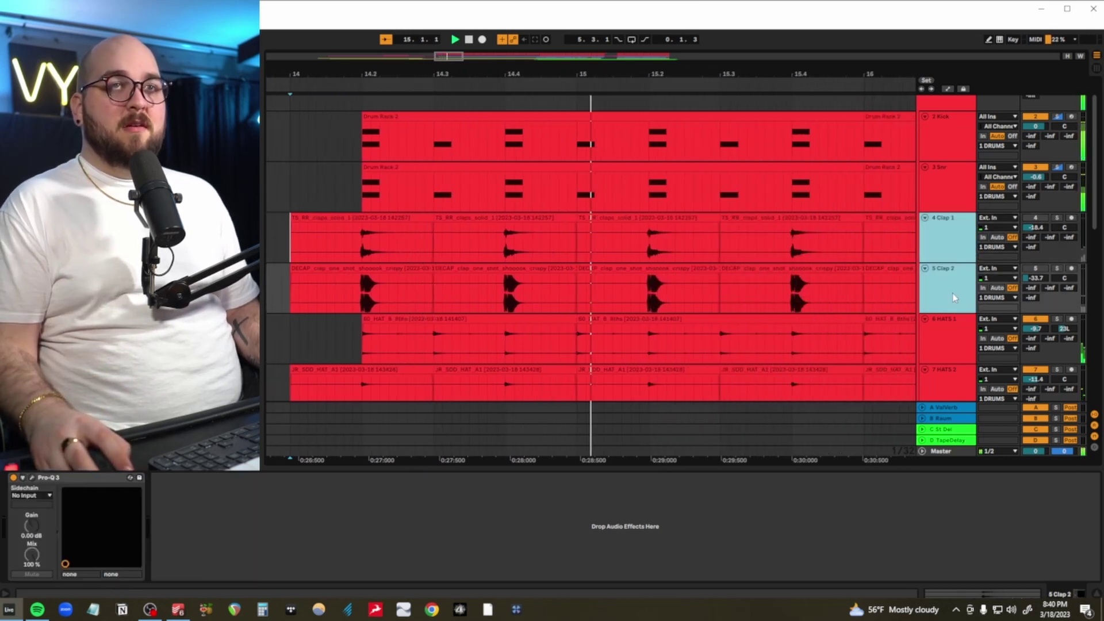
pyautogui.click(1036, 218)
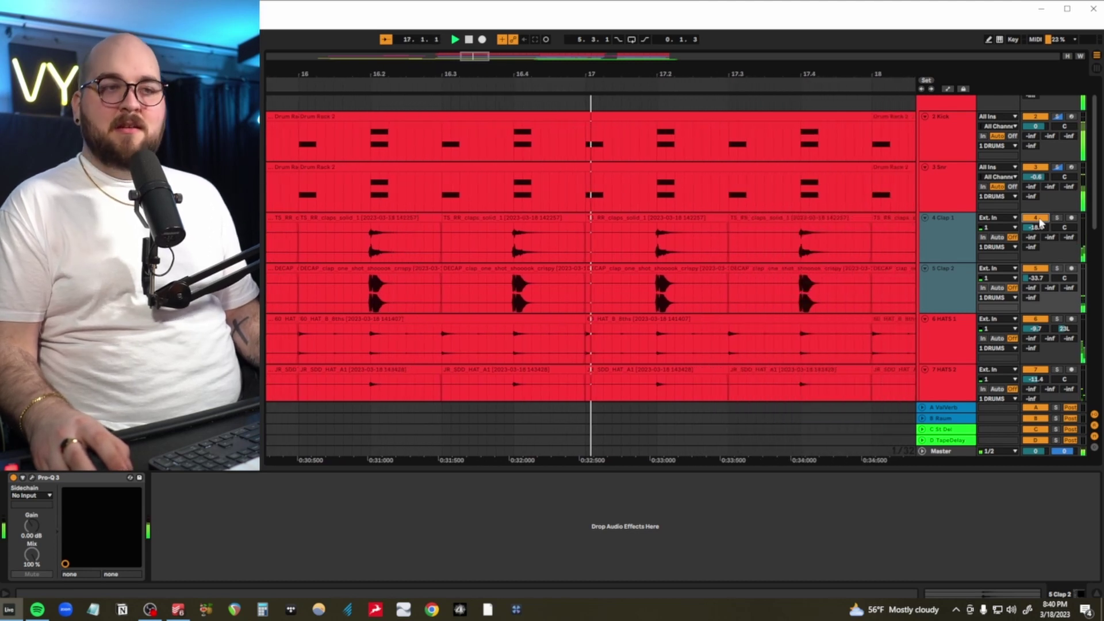
pyautogui.press('space')
# Highlight the first Clap 2 clip and the first Clap 1 clip, each spanning 14.1.1 to 14.3.1, to compare the layered claps.
pyautogui.click(595, 248)
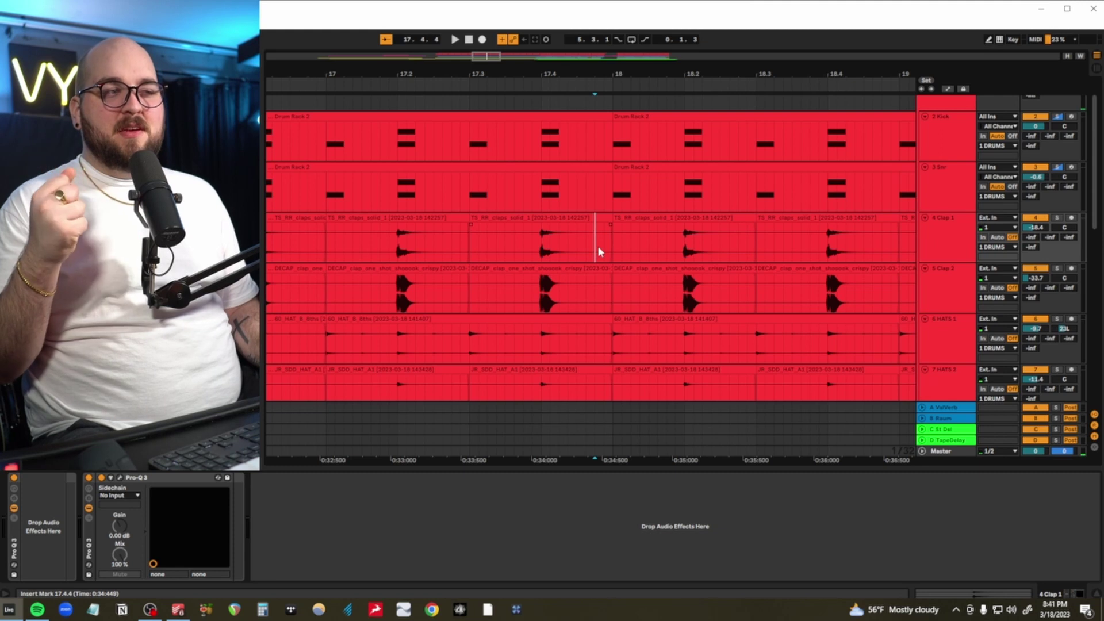
pyautogui.hscroll(-5, 598, 246)
pyautogui.click(944, 255)
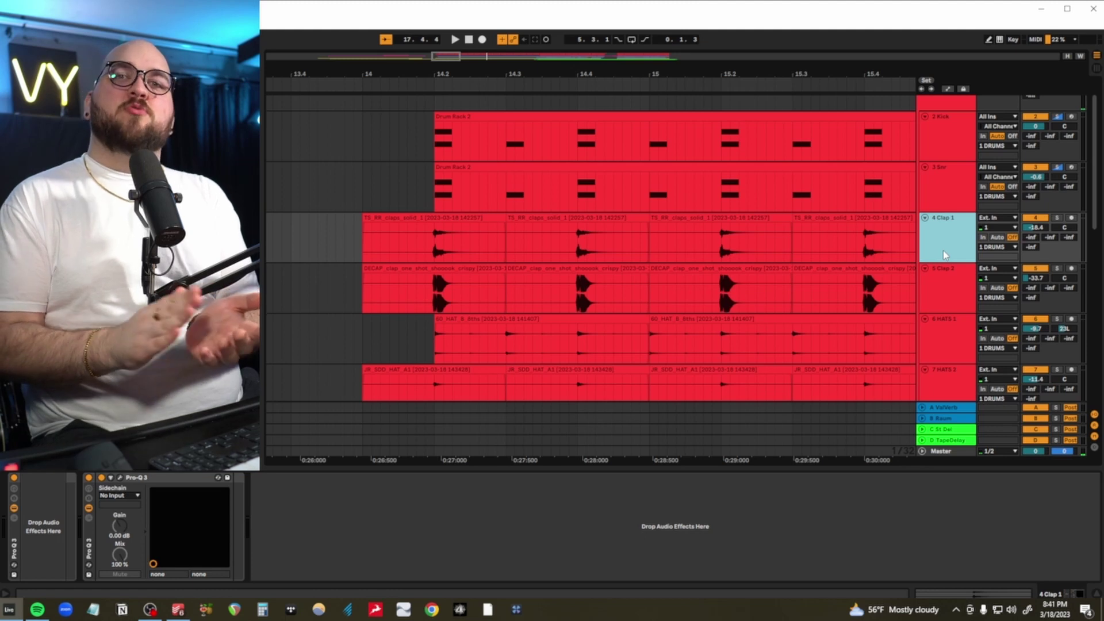
pyautogui.click(409, 294)
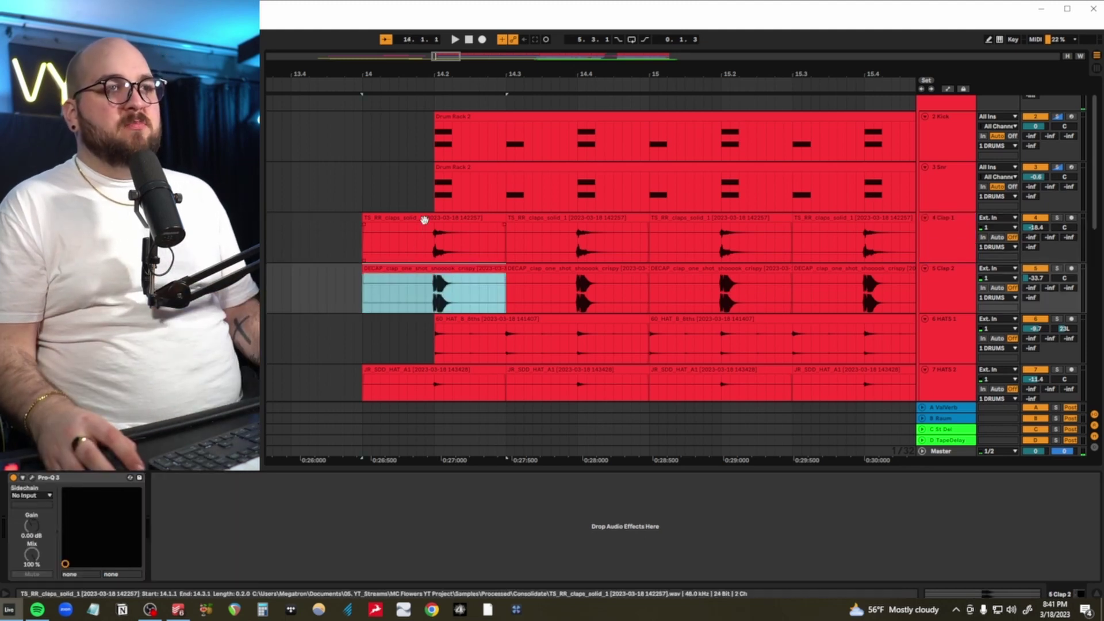
pyautogui.click(373, 232)
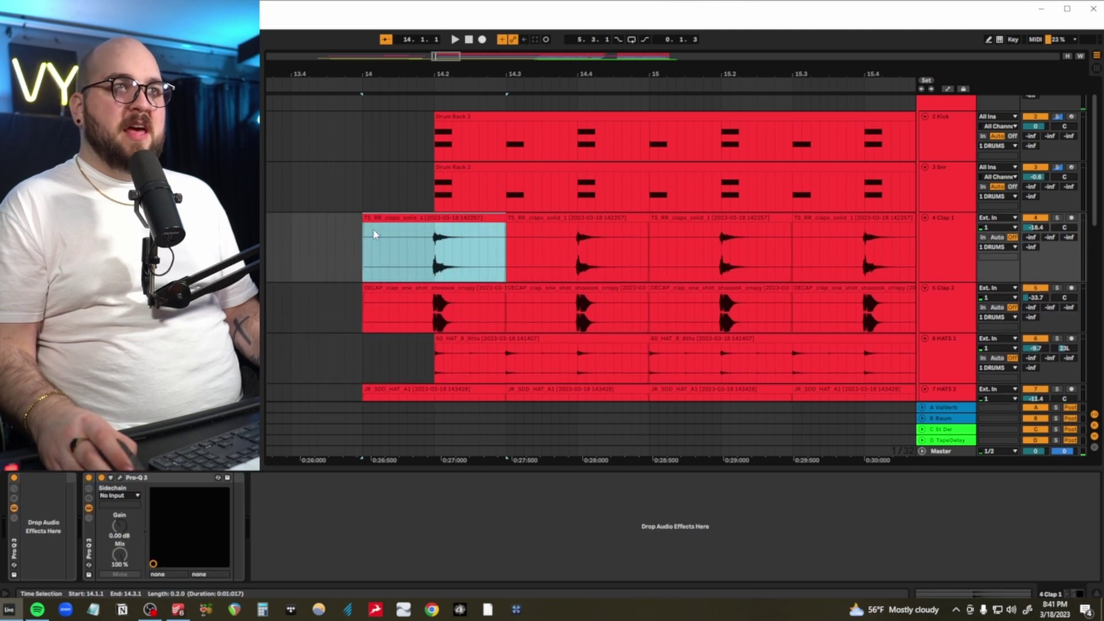
# Select the Snr track near 14.2.1 and add Pro-Q 3 after OTT in its device chain.
pyautogui.click(434, 208)
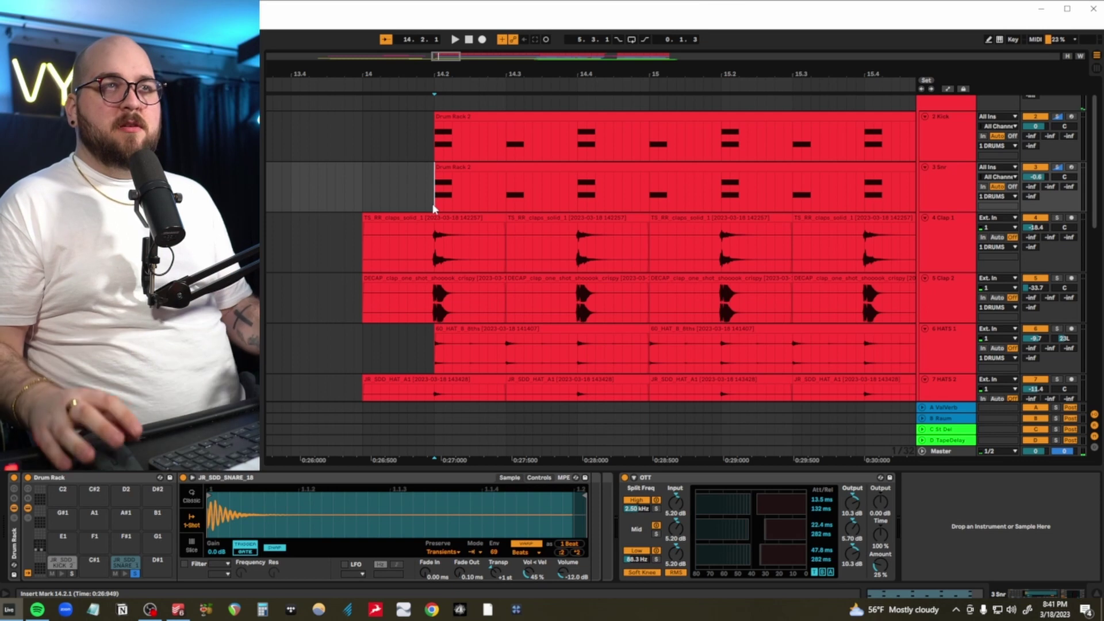
pyautogui.click(927, 197)
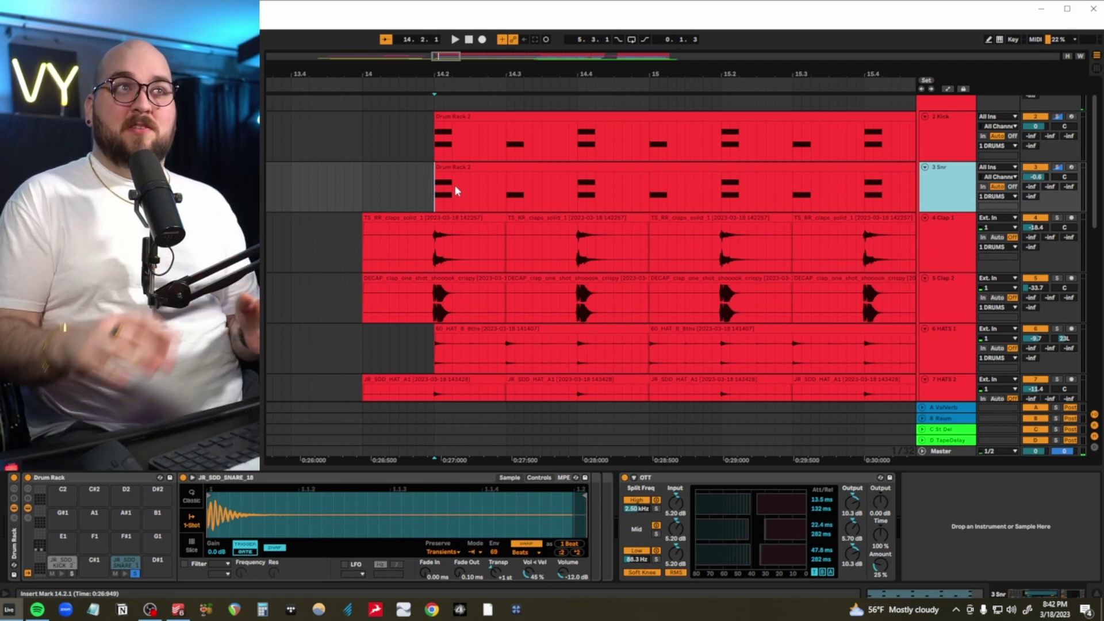
pyautogui.click(444, 191)
pyautogui.click(958, 191)
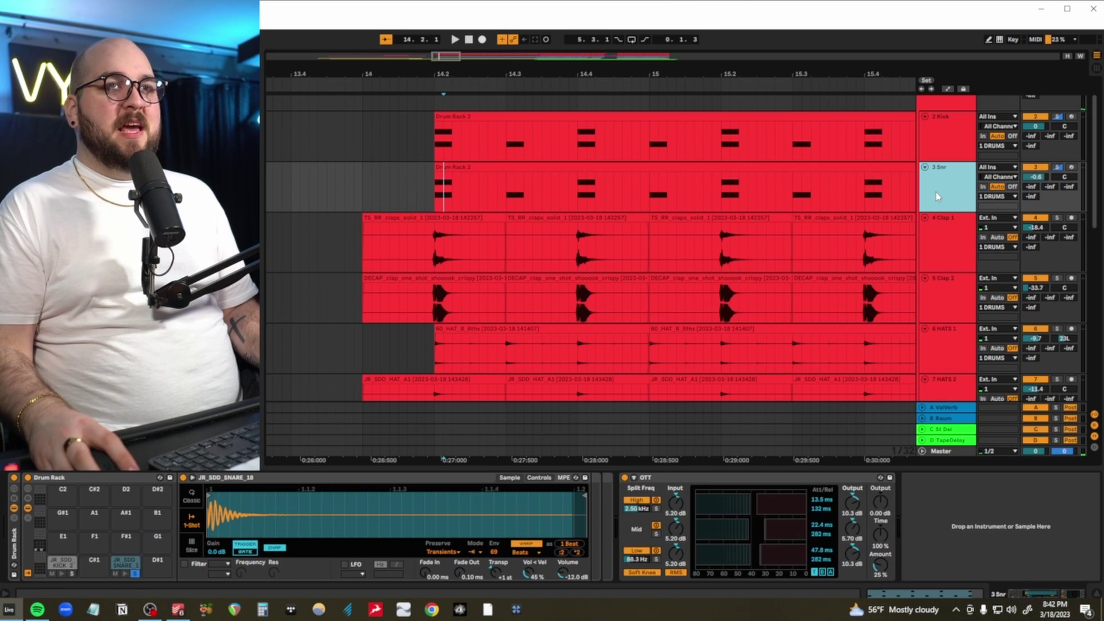
pyautogui.moveTo(138, 477); pyautogui.dragTo(940, 185)
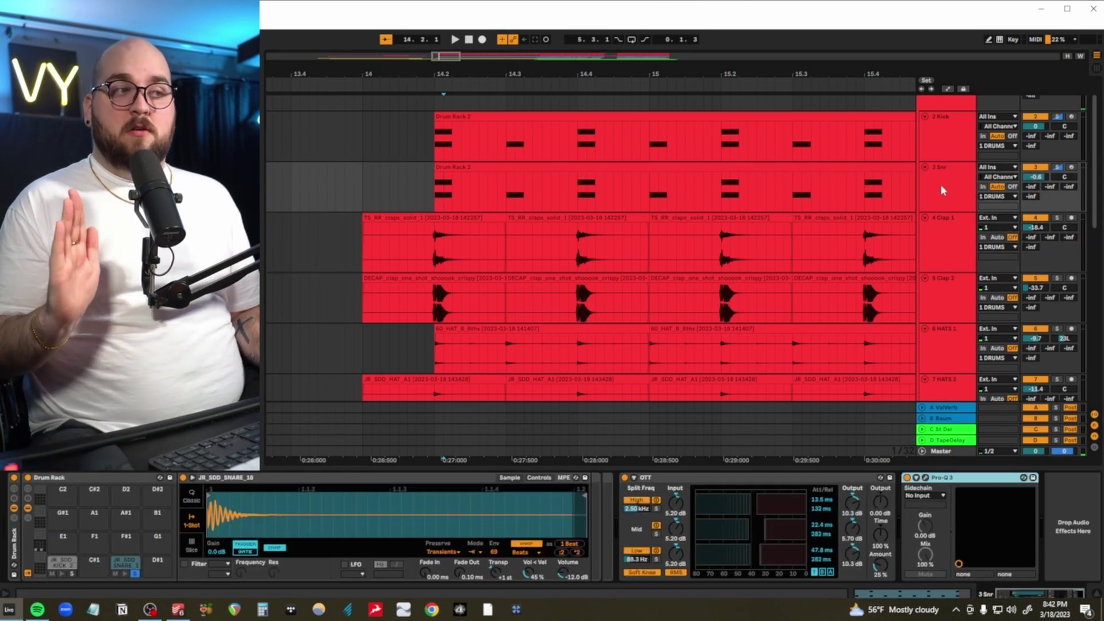
# Solo the Snr track and play it from bar 14 into bar 16 to view its spectrum in Pro-Q 3.
pyautogui.click(942, 191)
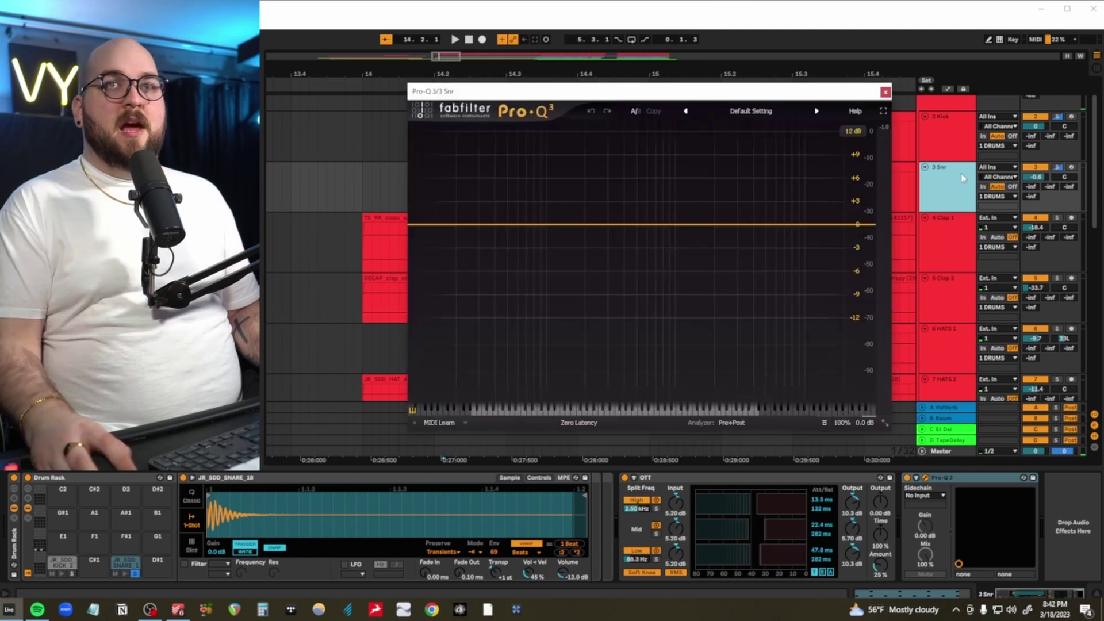
pyautogui.click(1057, 167)
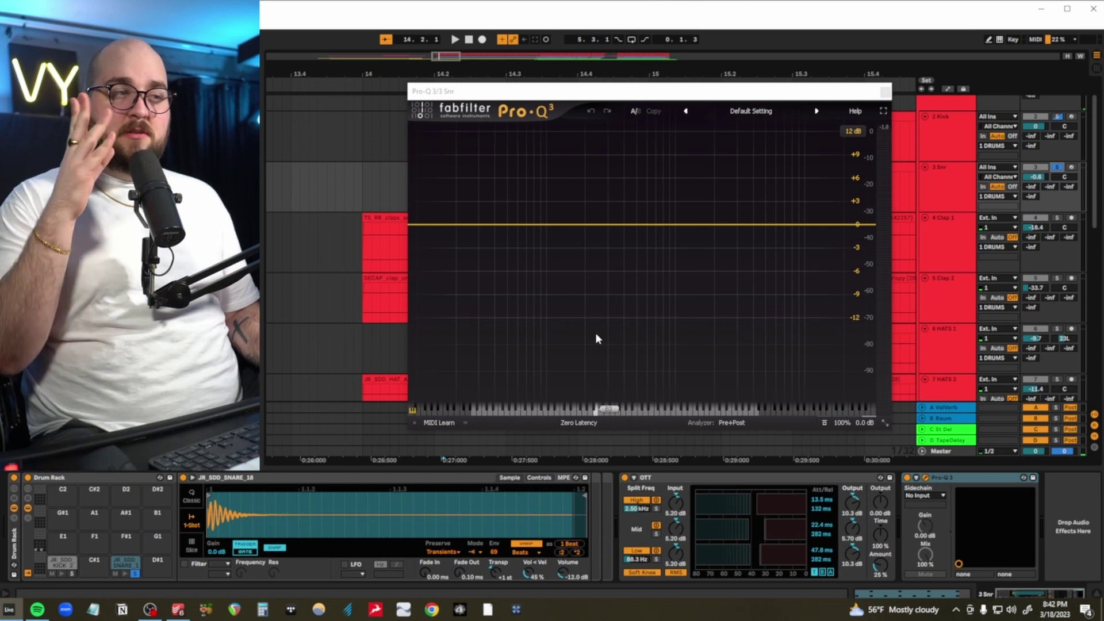
pyautogui.press('space')
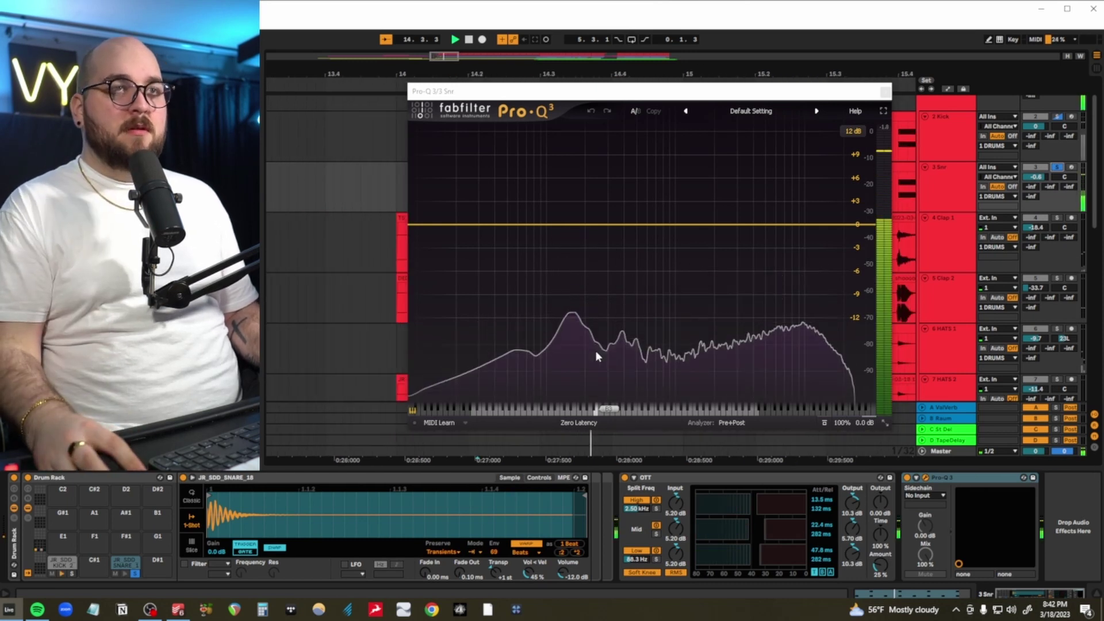
pyautogui.press('space')
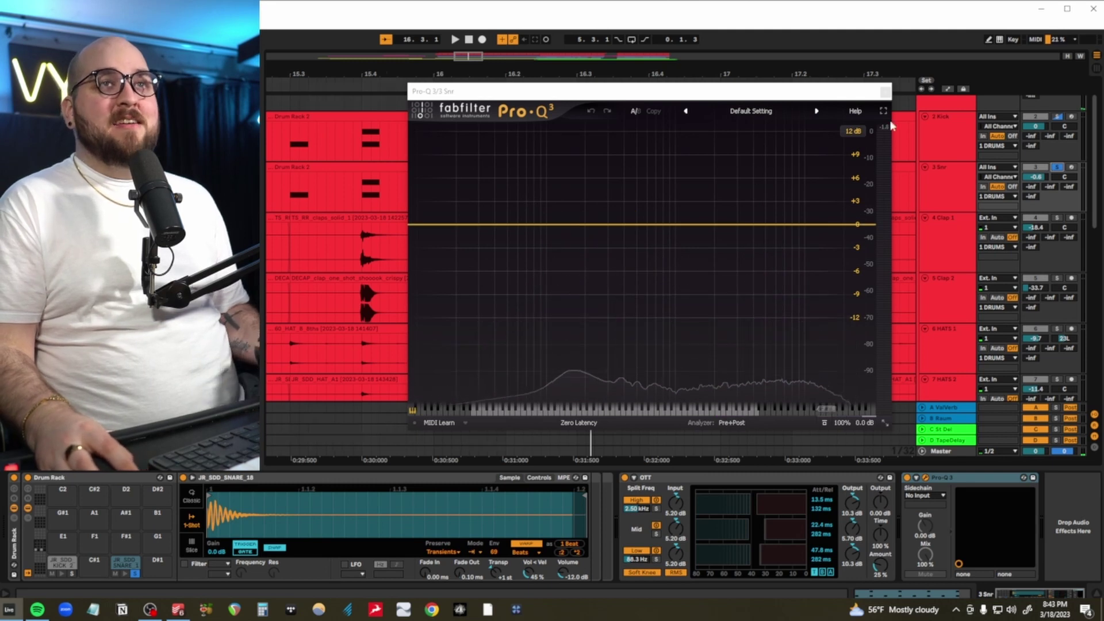
# Solo Clap 1 and Clap 2 along with Snr and play the layered snare and claps from bar 14.
pyautogui.keyDown('ctrl'); pyautogui.click(1058, 278); pyautogui.keyUp('ctrl')
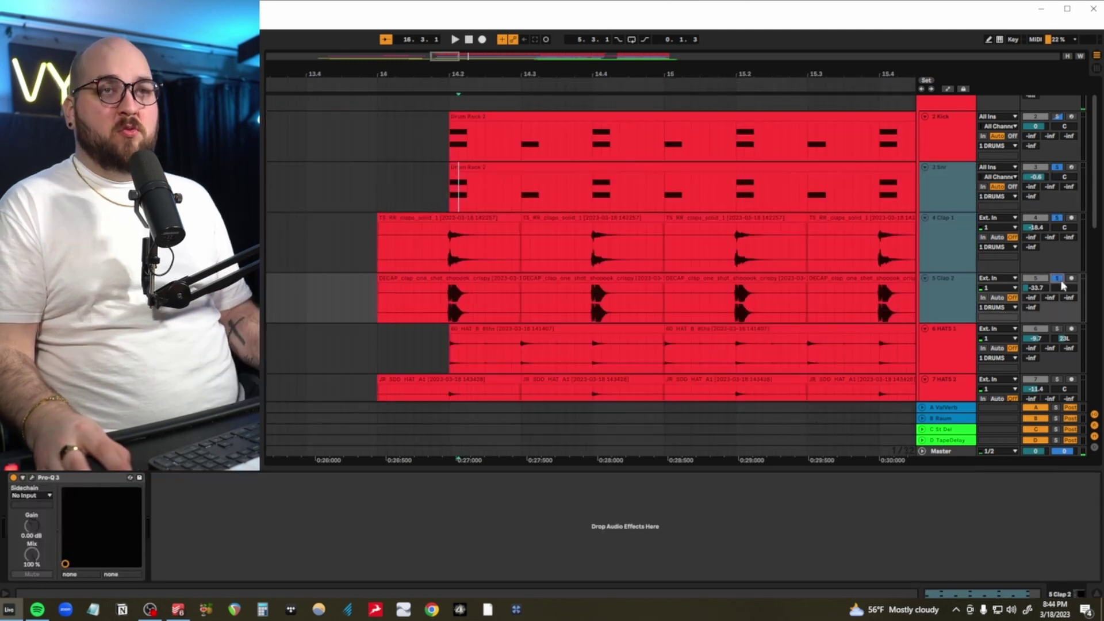
pyautogui.press('space')
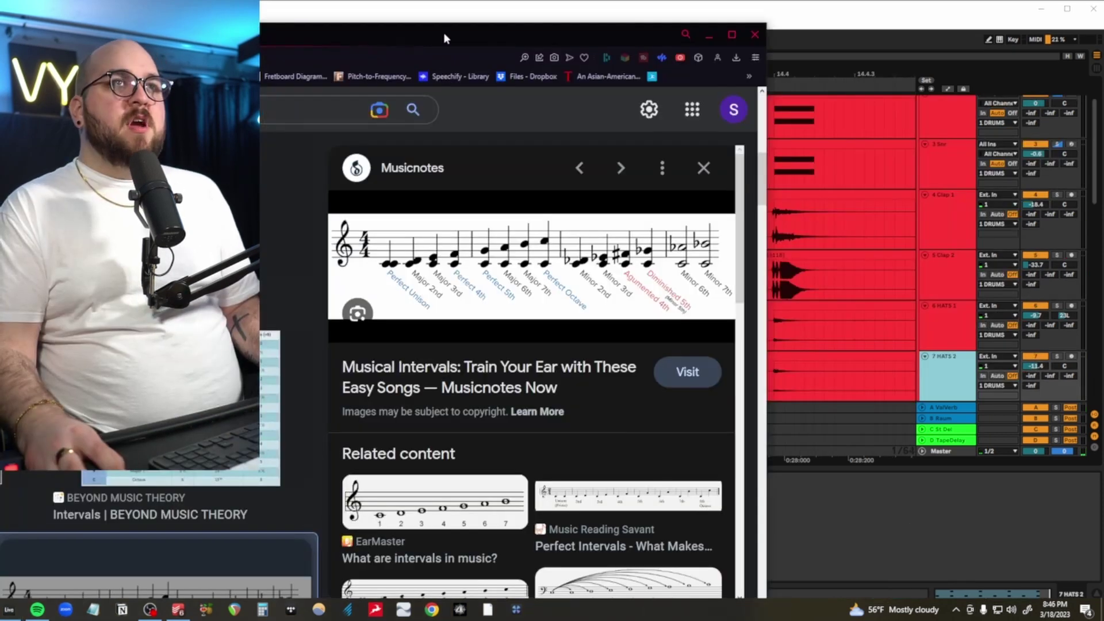
# Move the browser window showing the Musicnotes musical intervals chart.
pyautogui.moveTo(443, 38); pyautogui.dragTo(515, 39)
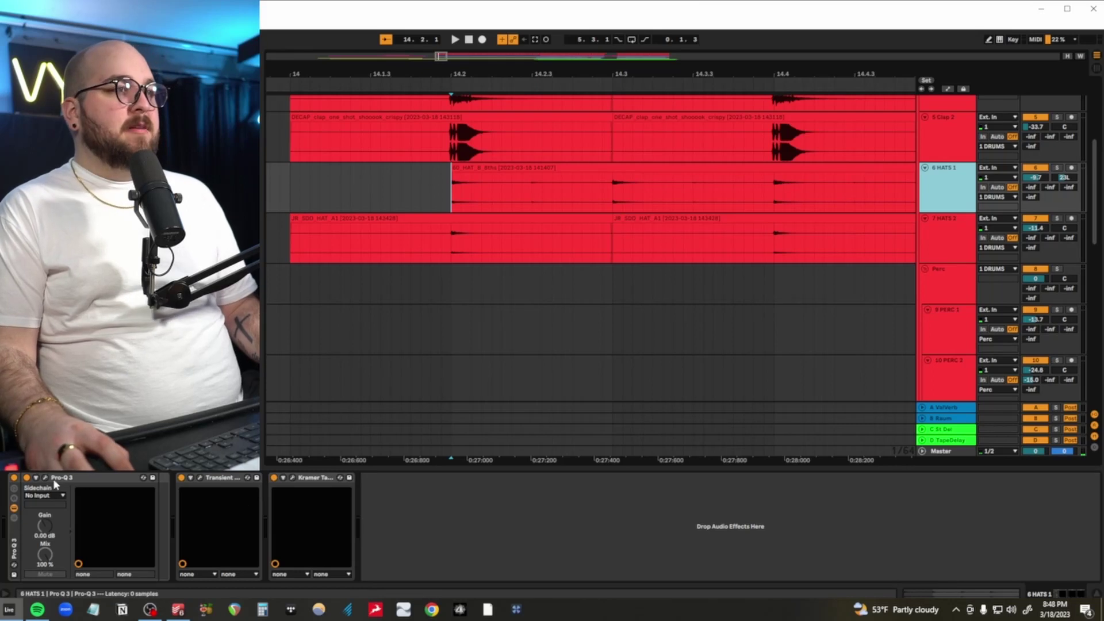
# Open Pro-Q 3 on HATS 1 and play the soloed hats from 14.2.1 into bar 16 to examine the EQ cuts.
pyautogui.click(45, 477)
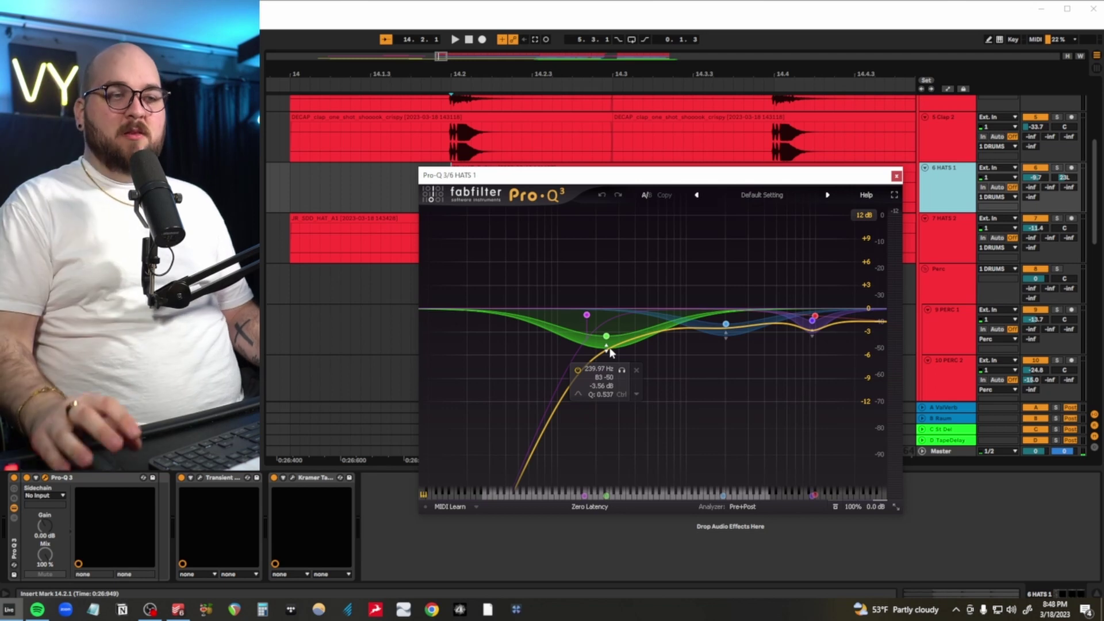
pyautogui.press('space')
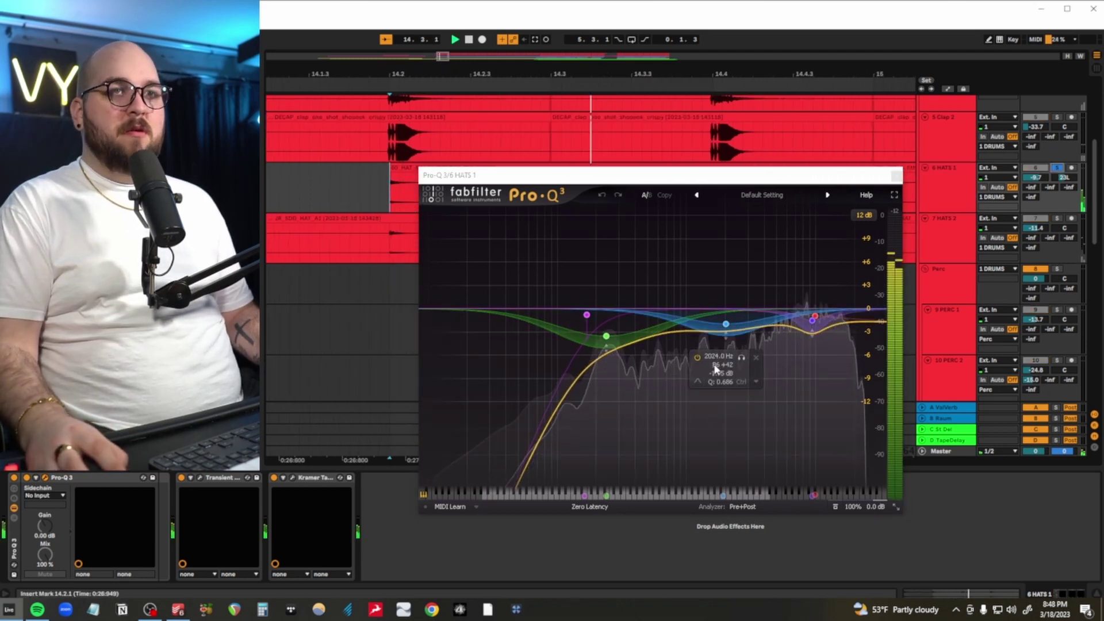
pyautogui.press('space')
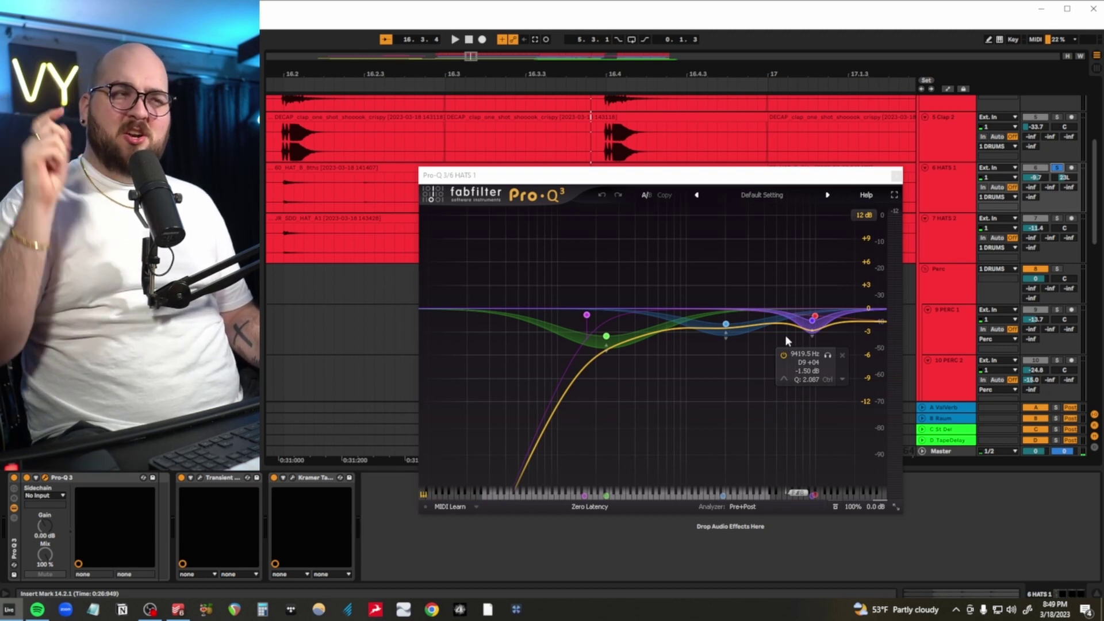
# Play the soloed HATS 1 into bar 15 with its effects and close the Kramer Tape window.
pyautogui.press('space')
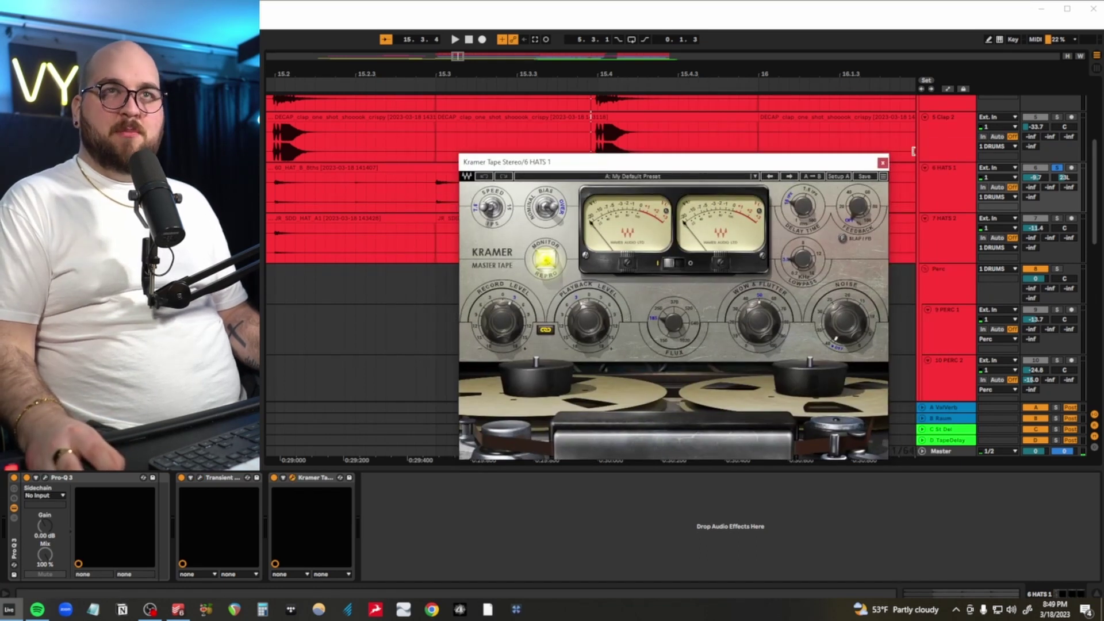
pyautogui.click(882, 163)
# Place the insert marker at 14.2.1 on HATS 2 and solo the track.
pyautogui.click(368, 234)
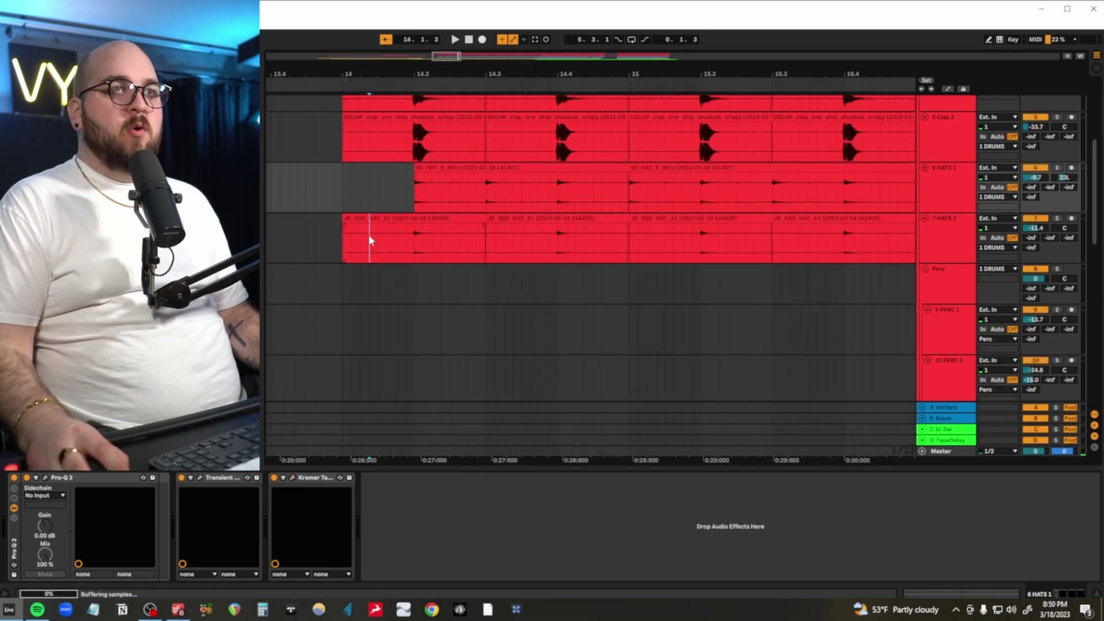
pyautogui.scroll(3, 447, 261)
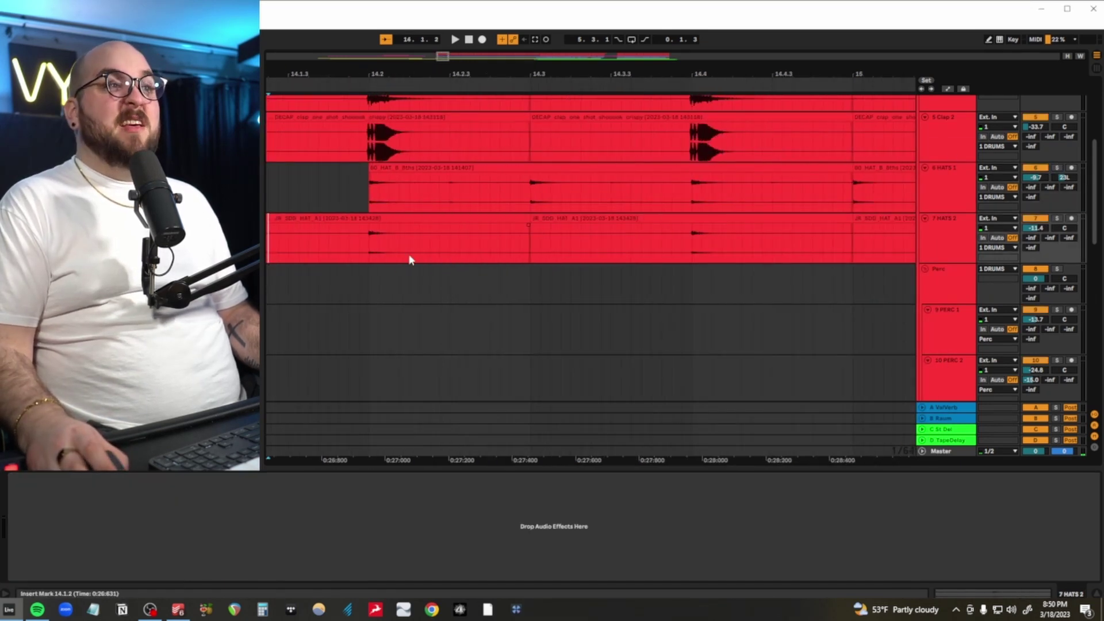
pyautogui.click(372, 246)
pyautogui.click(1056, 219)
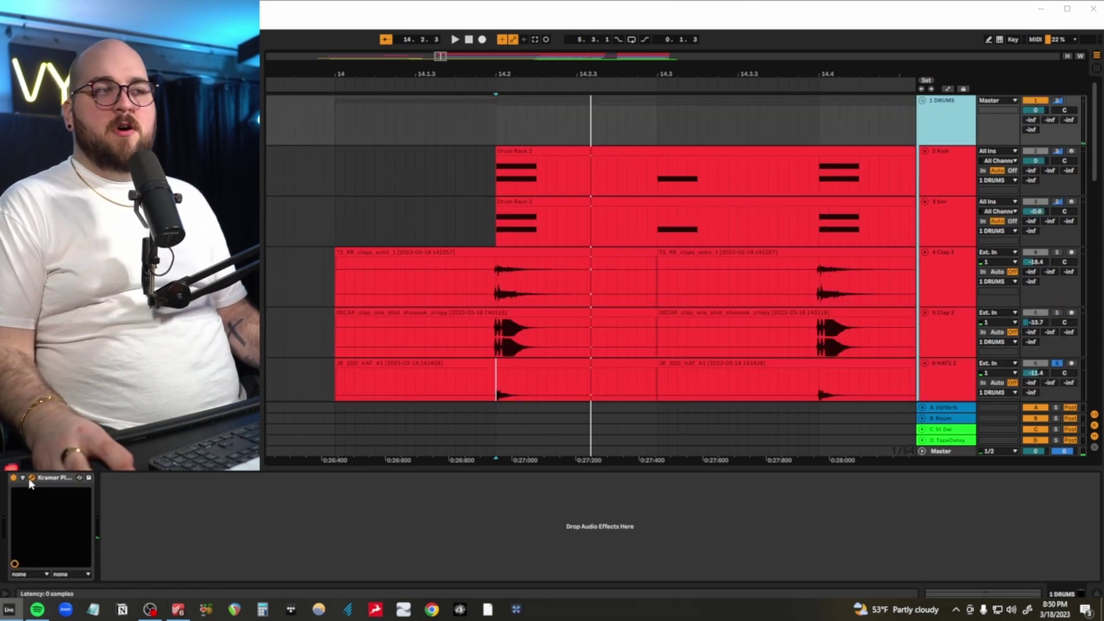
# Position the DRUMS group's Kramer PIE compressor window over the arrangement to examine its settings.
pyautogui.moveTo(392, 380); pyautogui.dragTo(597, 143)
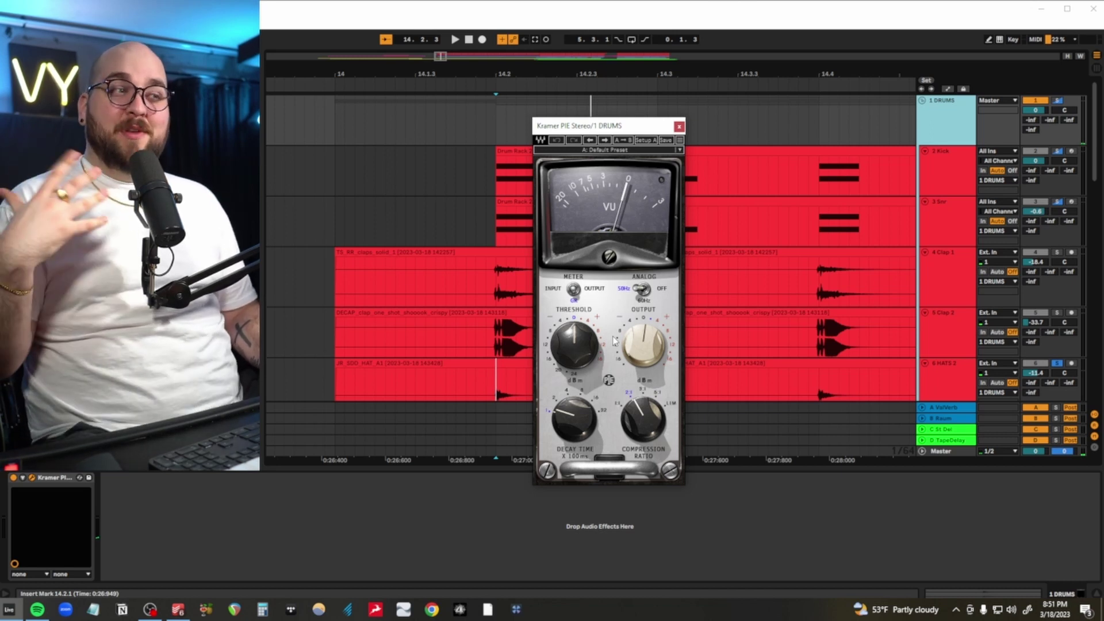
# Place the insert marker at 22.1.1 on PERC 1 and solo the track.
pyautogui.scroll(-8, 748, 329)
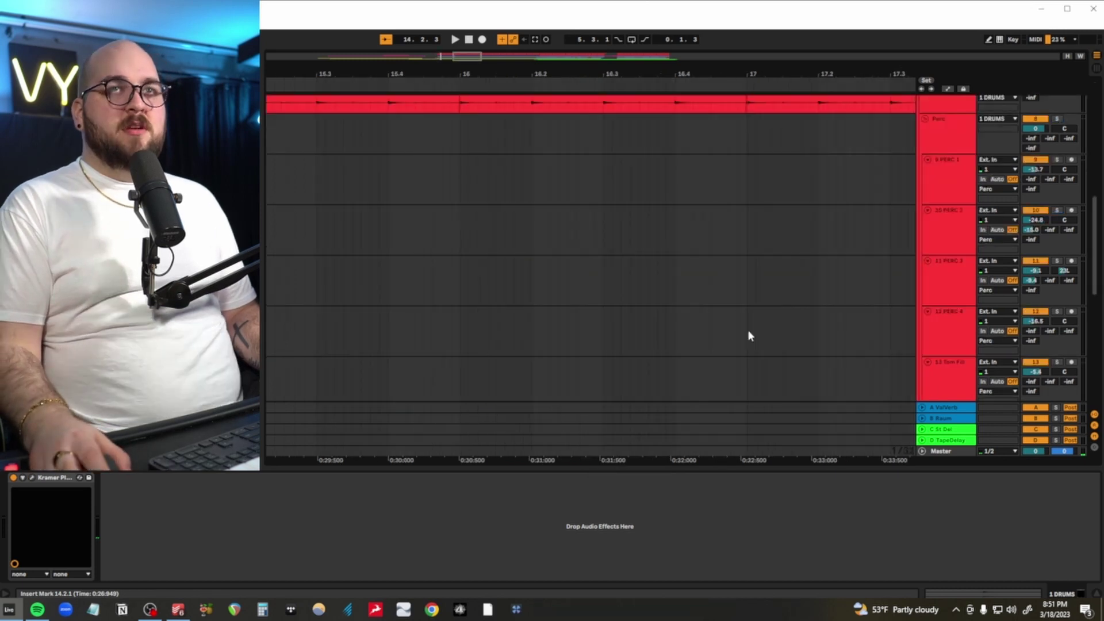
pyautogui.scroll(3, 747, 330)
pyautogui.hscroll(-3, 741, 325)
pyautogui.scroll(4, 747, 329)
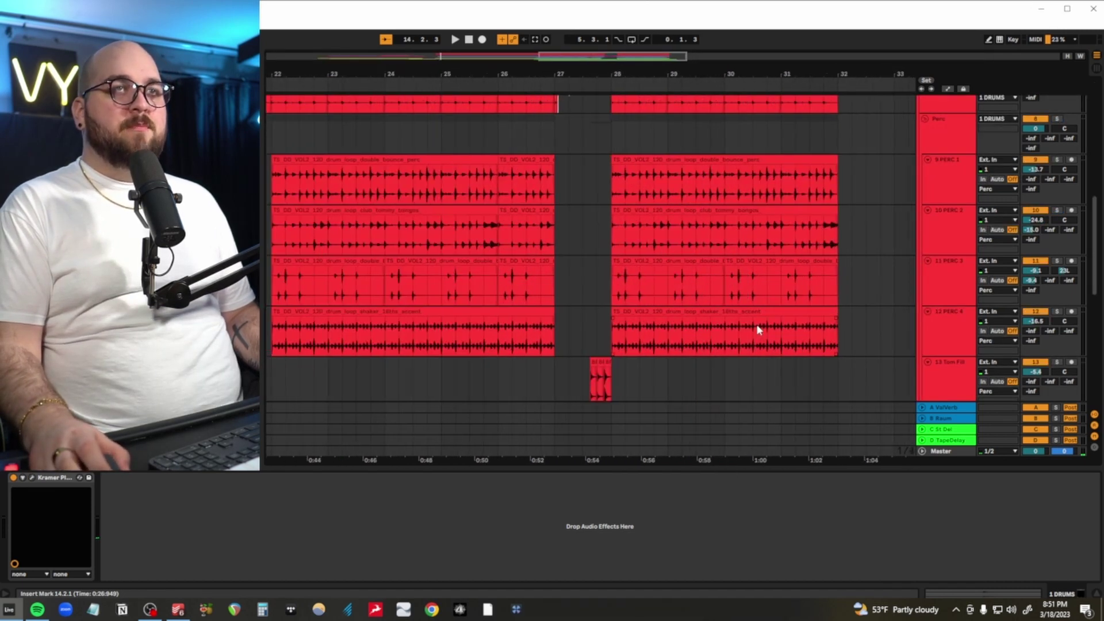
pyautogui.hscroll(-3, 632, 287)
pyautogui.click(468, 197)
pyautogui.hscroll(-2, 748, 230)
pyautogui.click(1058, 159)
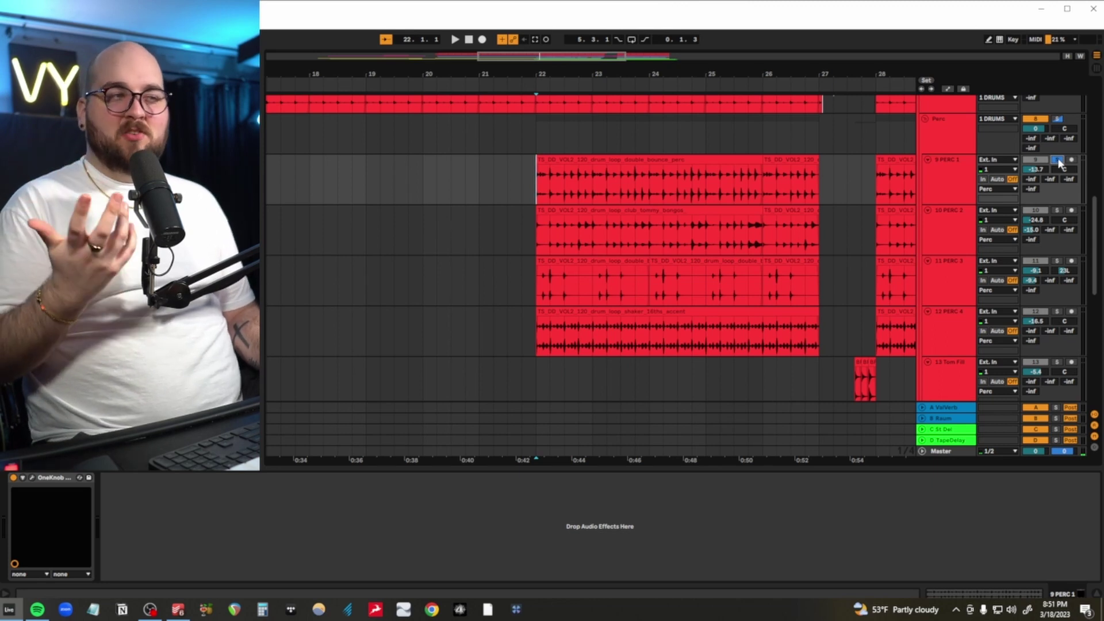
# Select 22.1.1 to 24.1.1 on PERC 1 and play the soloed loop.
pyautogui.scroll(3, 700, 178)
pyautogui.moveTo(337, 192); pyautogui.dragTo(597, 187)
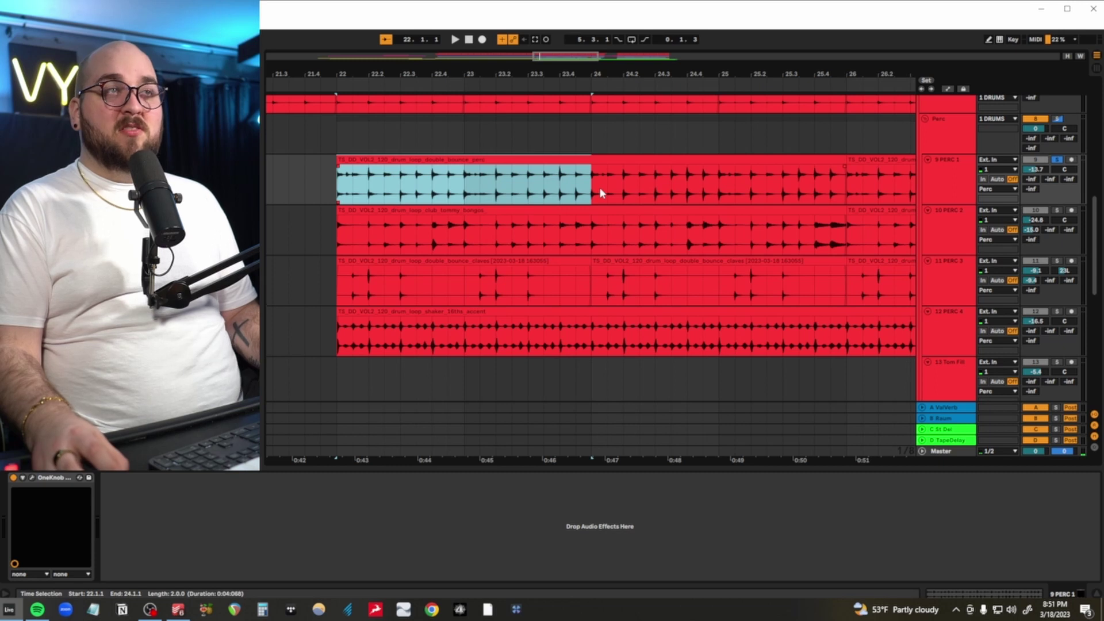
pyautogui.press('space')
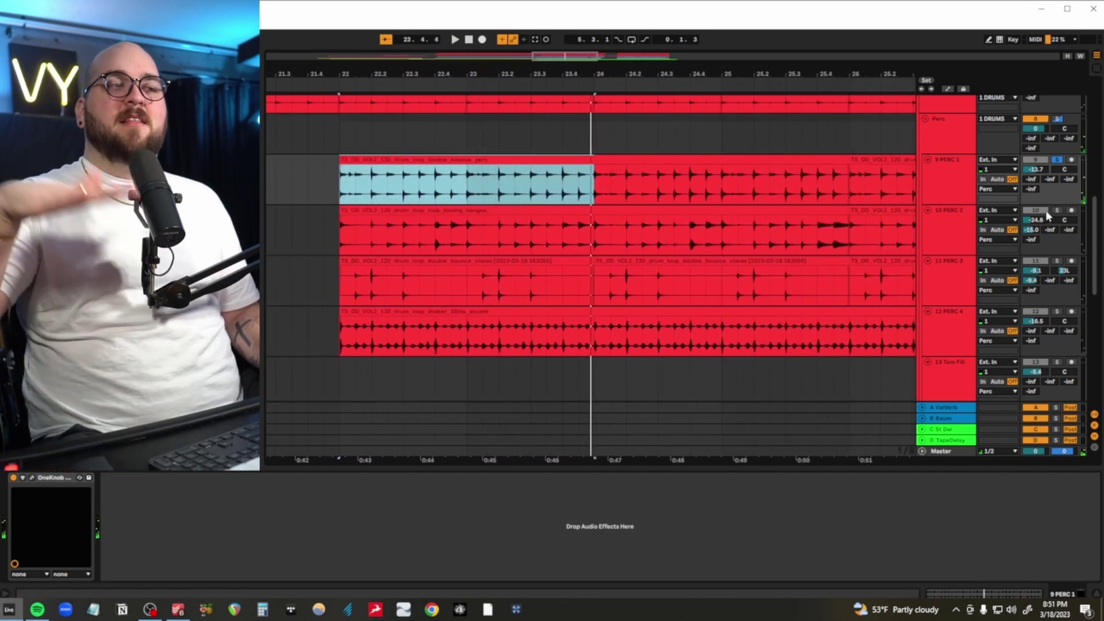
pyautogui.press('space')
# Select 22.1.1 to 24.1.1 on PERC 2 and play the track soloed.
pyautogui.moveTo(339, 233); pyautogui.dragTo(594, 247)
pyautogui.press('space')
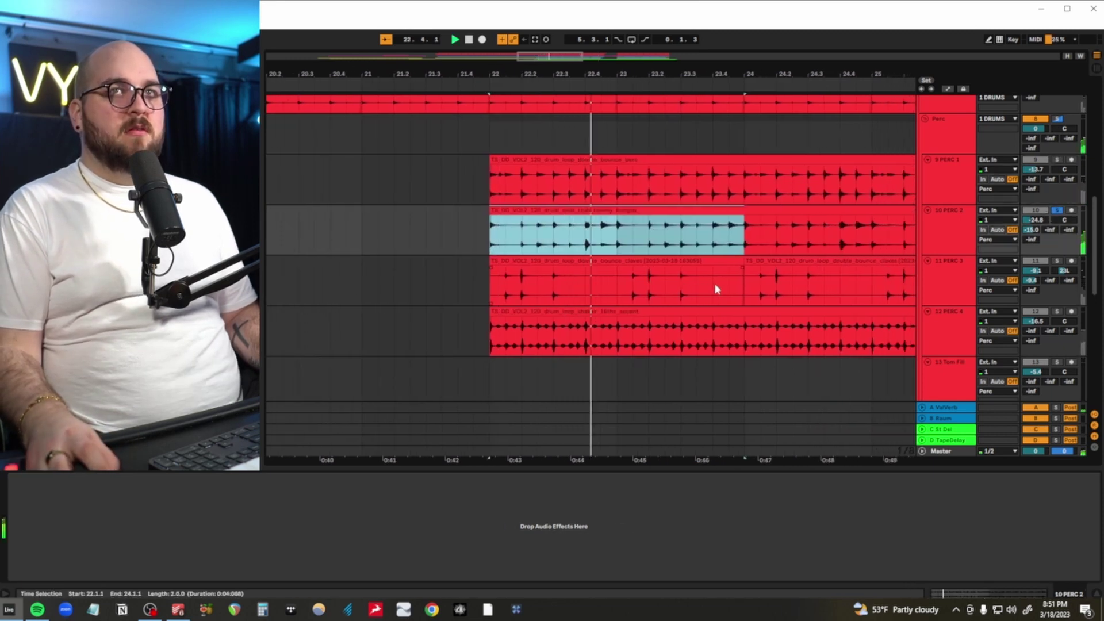
pyautogui.press('space')
# Audition 22.1.1 to 24.1.1 on PERC 3 and PERC 4, with each track soloed in turn.
pyautogui.moveTo(343, 281); pyautogui.dragTo(599, 292)
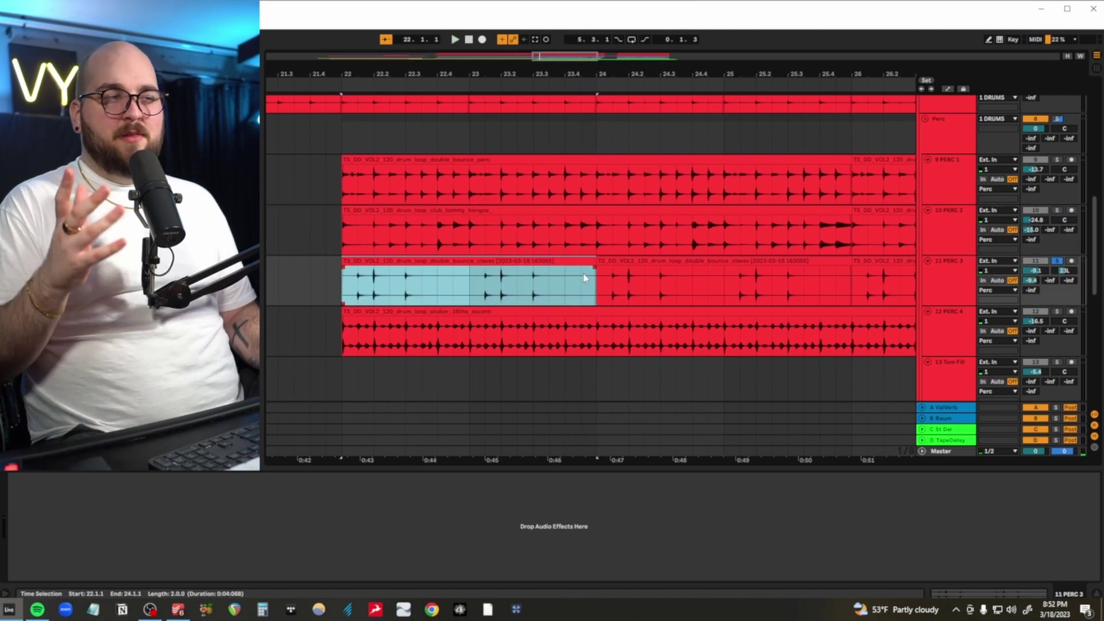
pyautogui.press('space')
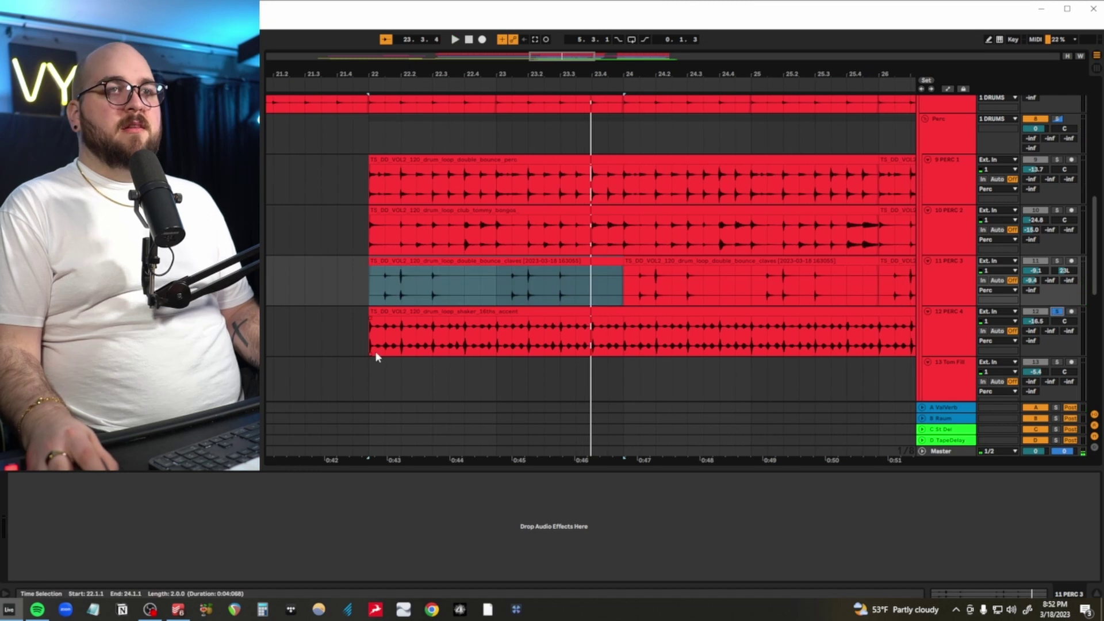
pyautogui.moveTo(369, 350); pyautogui.dragTo(620, 339)
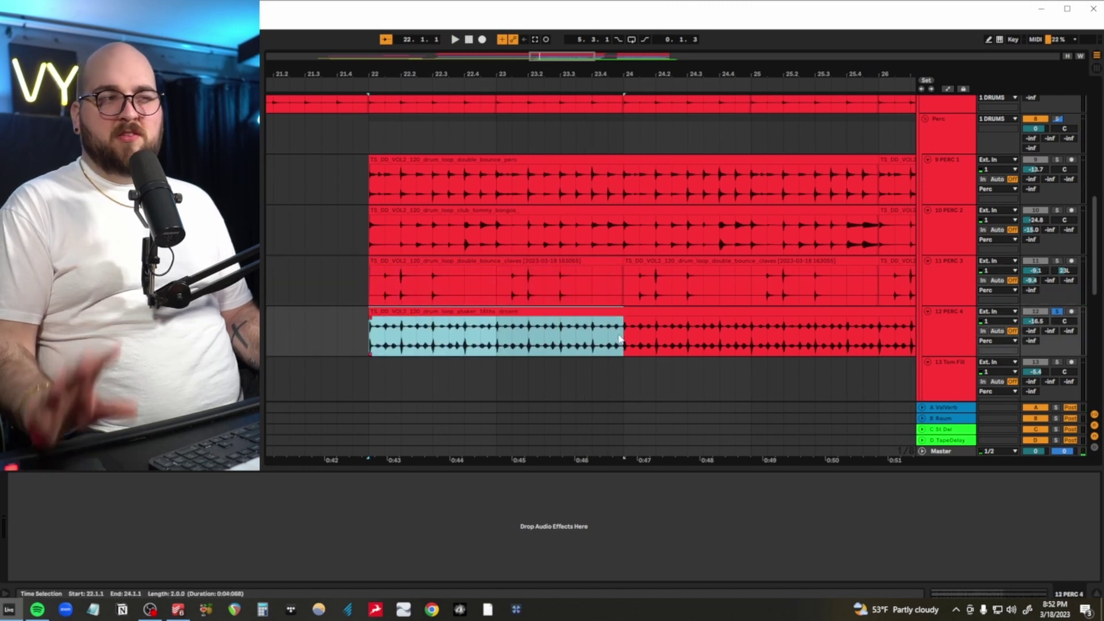
pyautogui.press('space')
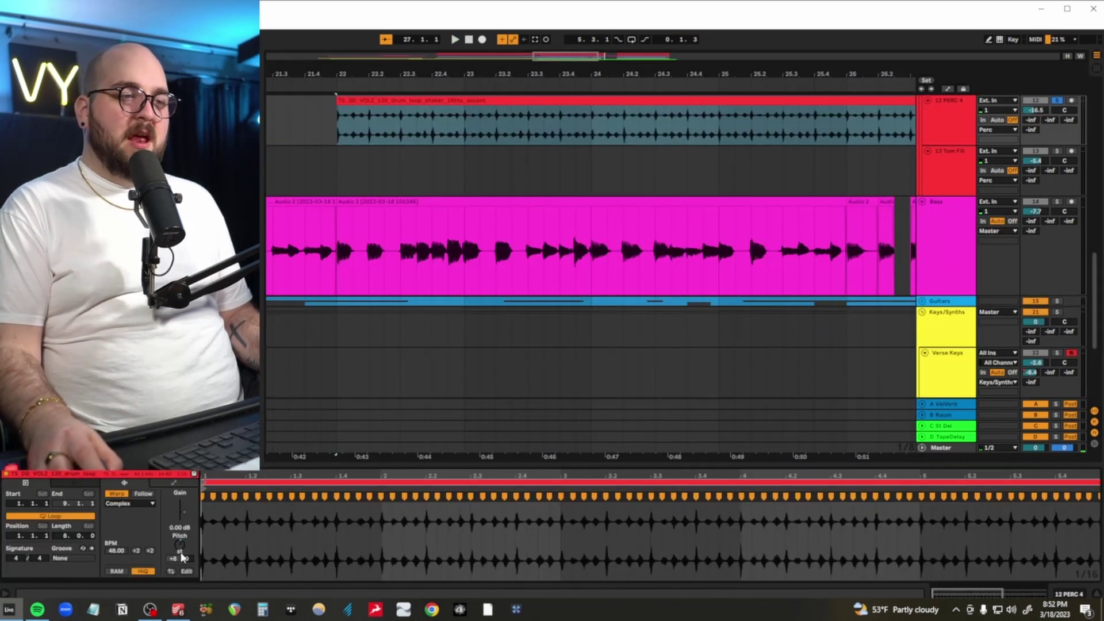
# Switch PERC 4 out of clip view, unsolo it, and play the soloed Perc group from 22.1.1.
pyautogui.hotkey('shift', 'Tab')
pyautogui.scroll(1, 757, 261)
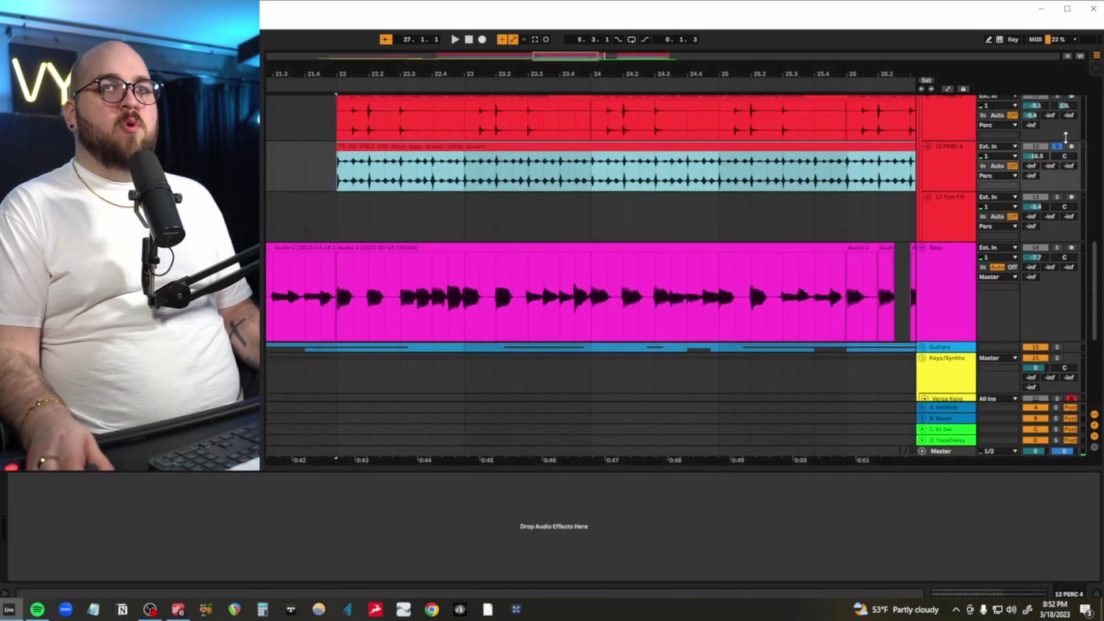
pyautogui.click(1057, 147)
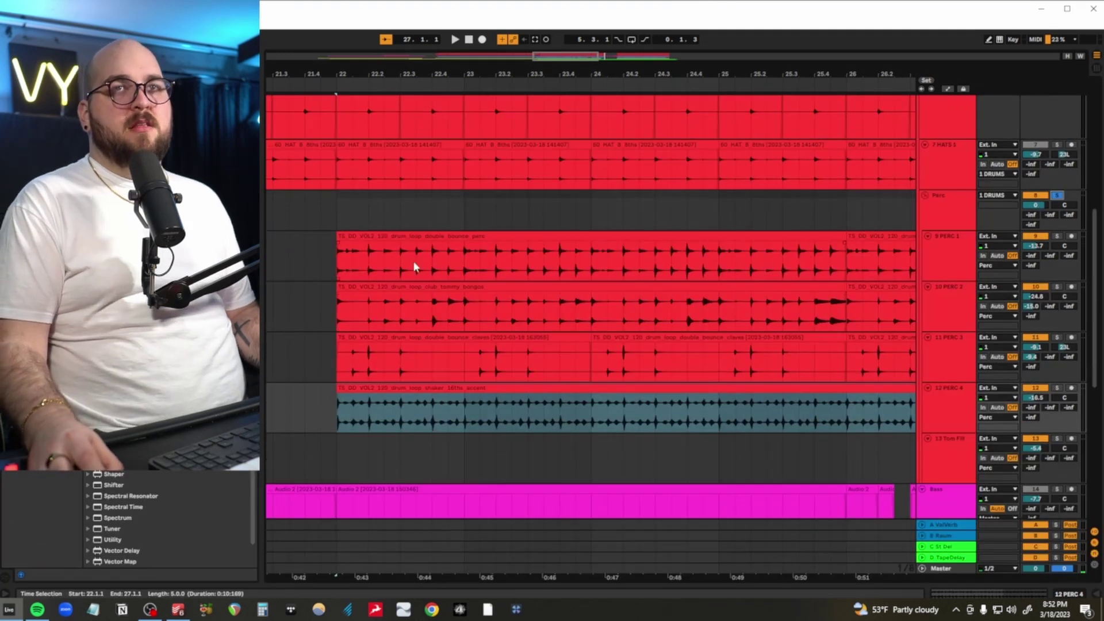
pyautogui.press('space')
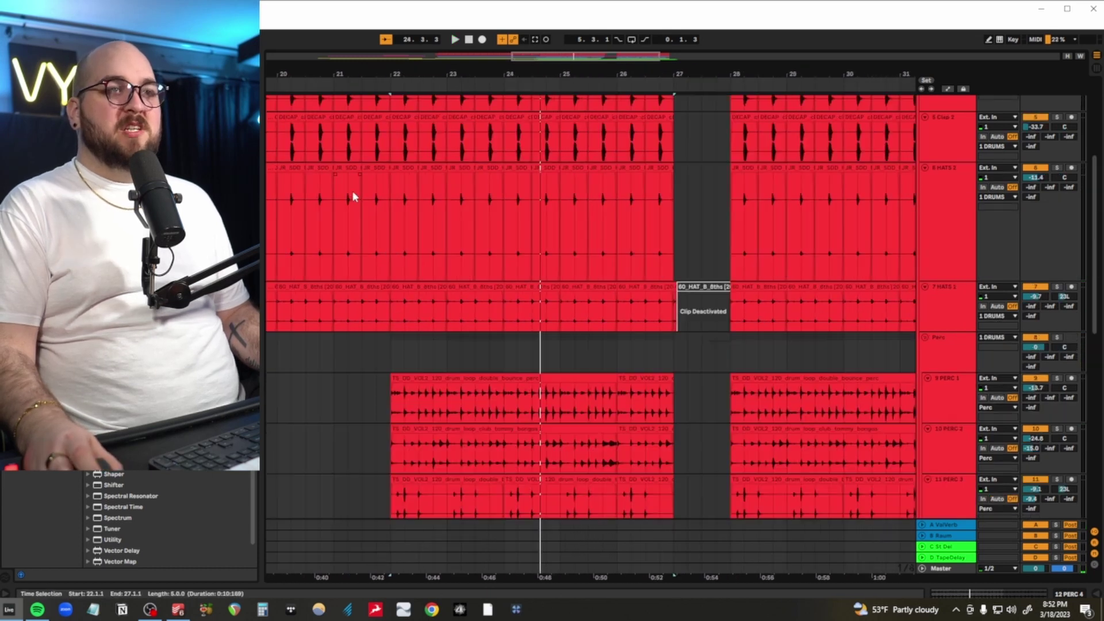
# Place the insert marker at 20.1.1 on HATS 1 and play all the drums through the percussion section.
pyautogui.scroll(4, 360, 246)
pyautogui.hscroll(-6, 375, 251)
pyautogui.hscroll(2, 375, 251)
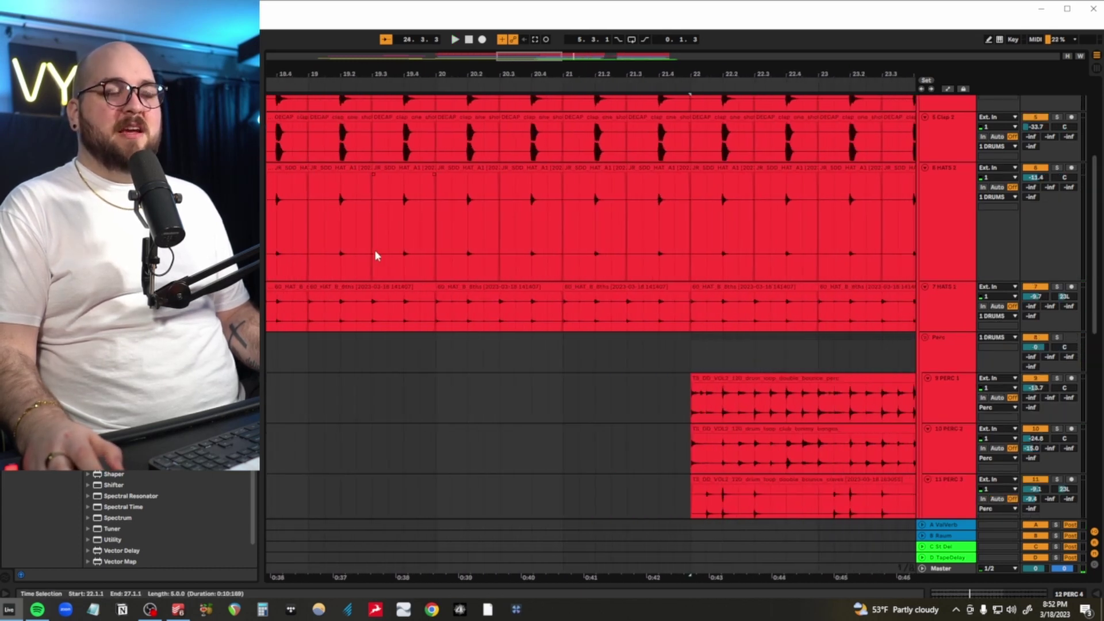
pyautogui.click(525, 317)
pyautogui.press('space')
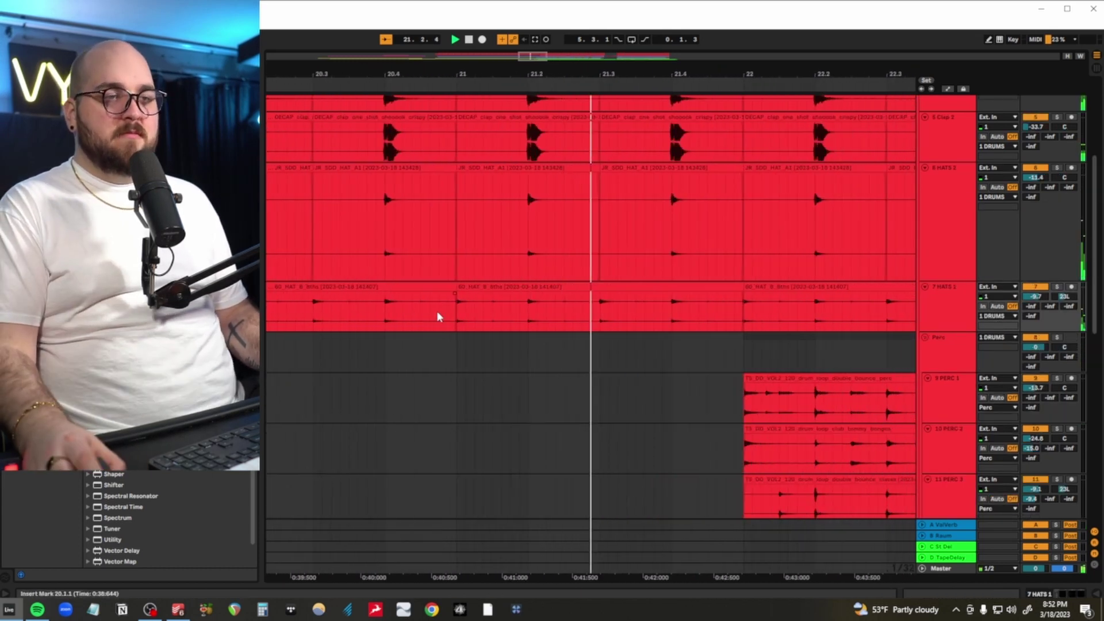
pyautogui.scroll(-2, 436, 311)
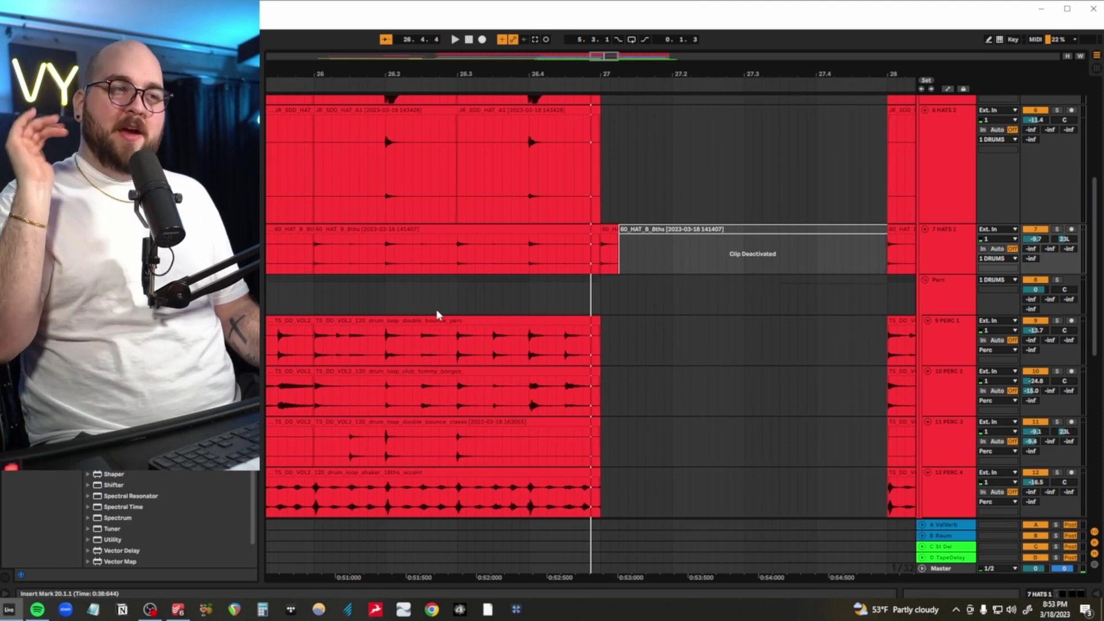
# Solo the Tom Fill track and play it from 27.2.3 into bar 28.
pyautogui.scroll(-10, 436, 309)
pyautogui.click(926, 271)
pyautogui.click(1056, 248)
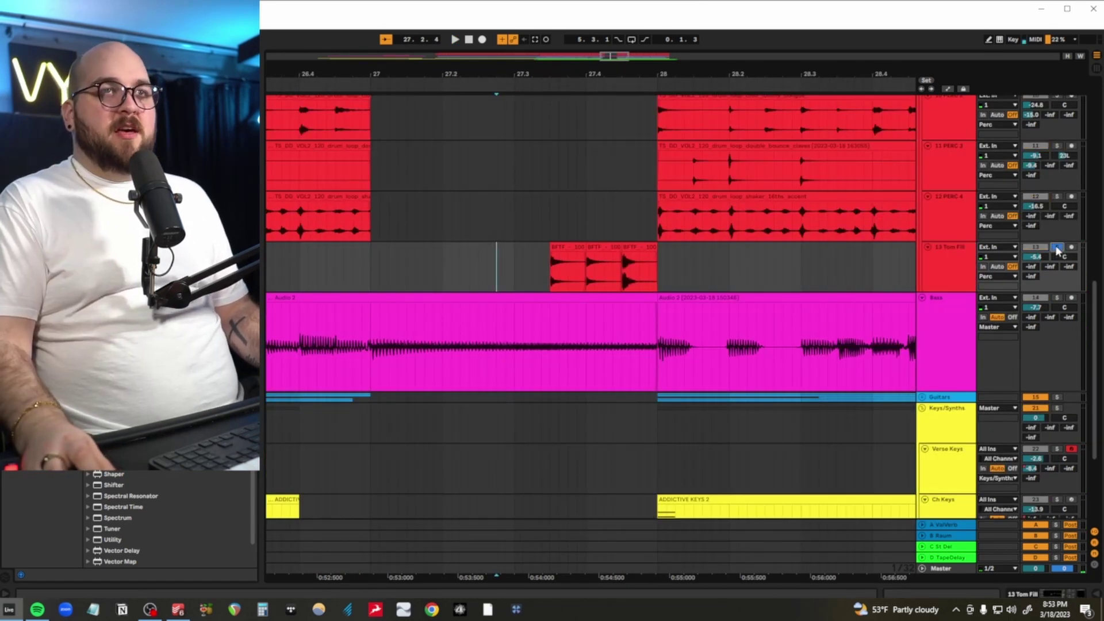
pyautogui.press('space')
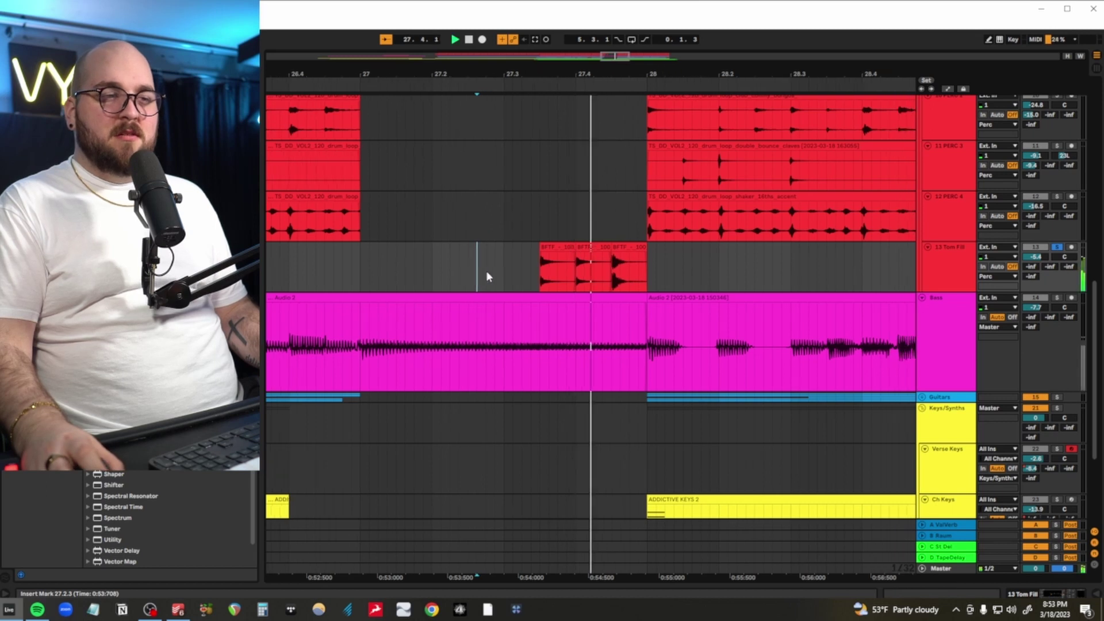
pyautogui.press('space')
# Show the Tom Fill's effects chain and display its Utility Balance automation in the arrangement.
pyautogui.doubleClick(949, 247)
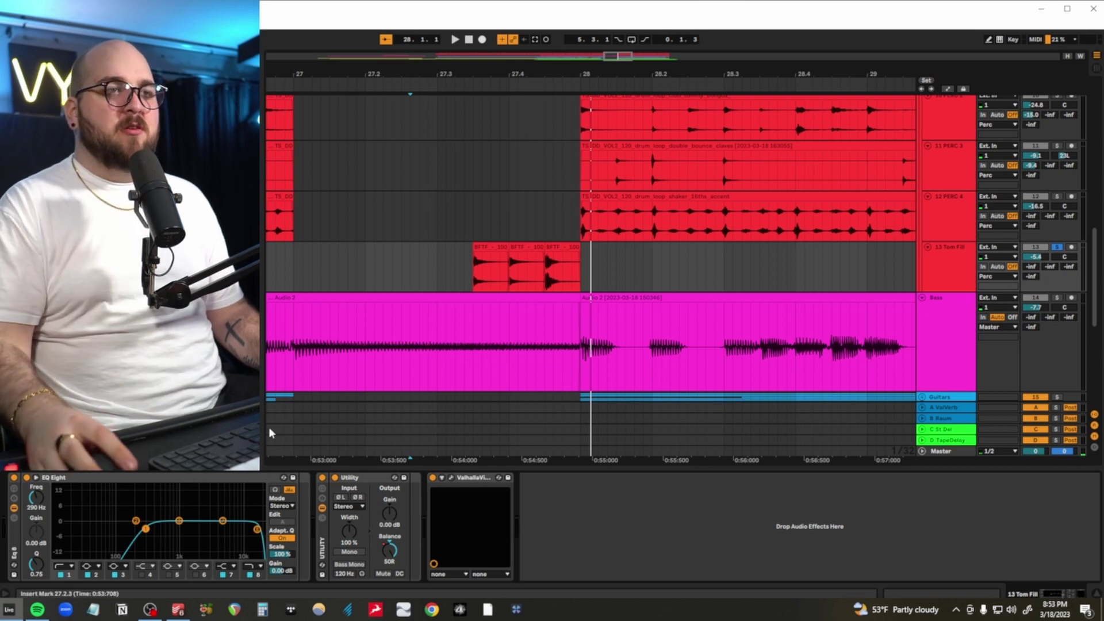
pyautogui.press('a')
pyautogui.click(389, 550)
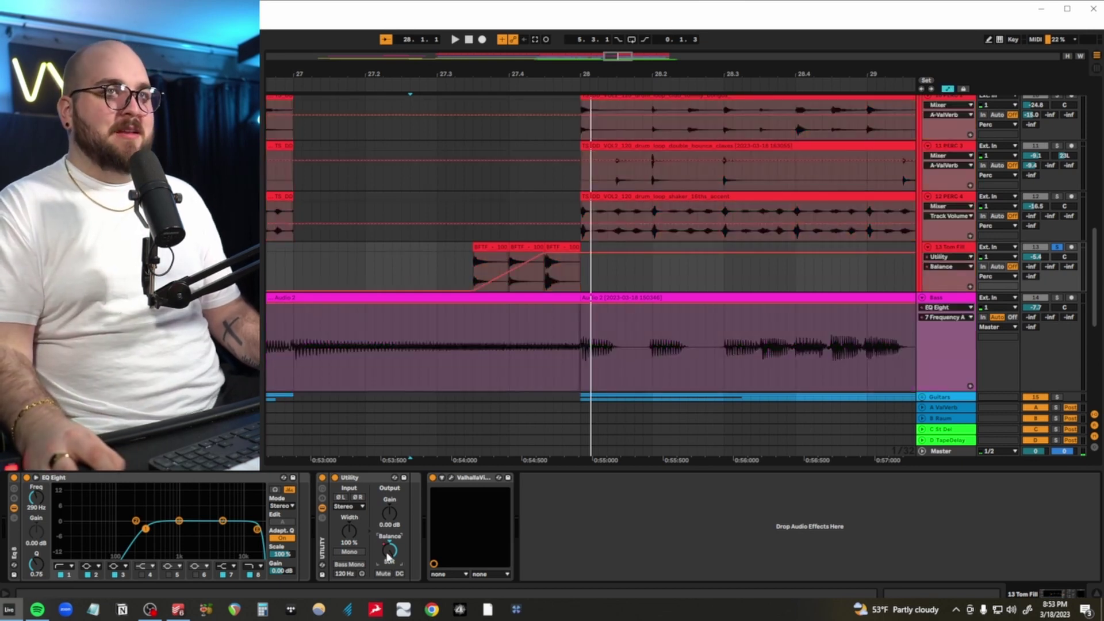
# Play the Tom Fill from 27.3.3 to hear the balance automation, and unsolo the track.
pyautogui.click(468, 270)
pyautogui.press('space')
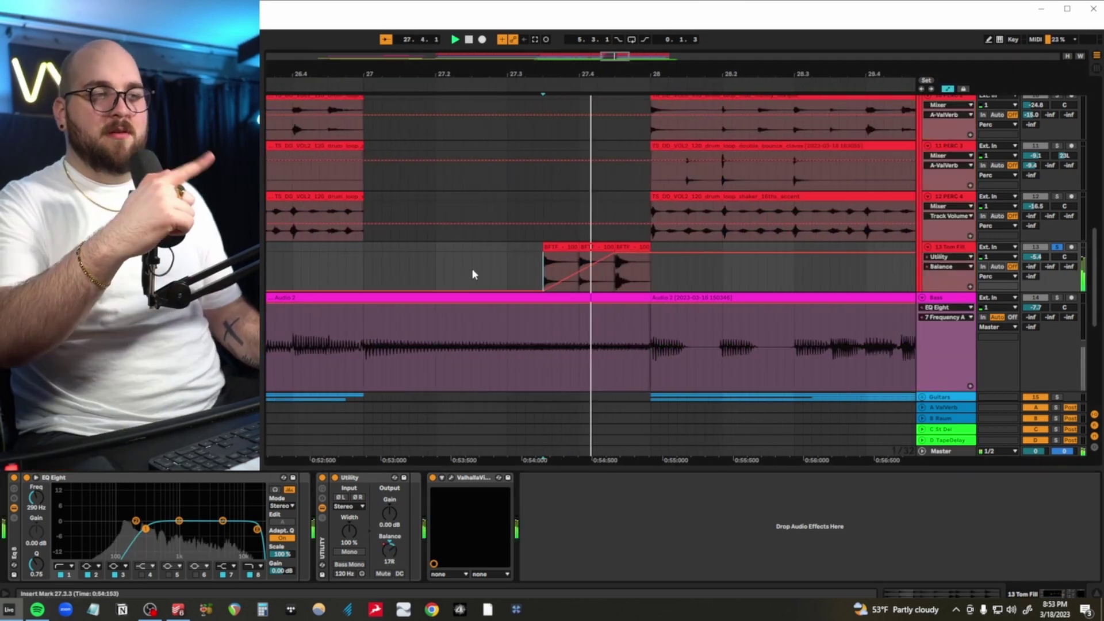
pyautogui.click(1058, 248)
# Play the soloed Keys/Synths group from 6.1.1 on the Verse Keys track.
pyautogui.scroll(-1, 423, 229)
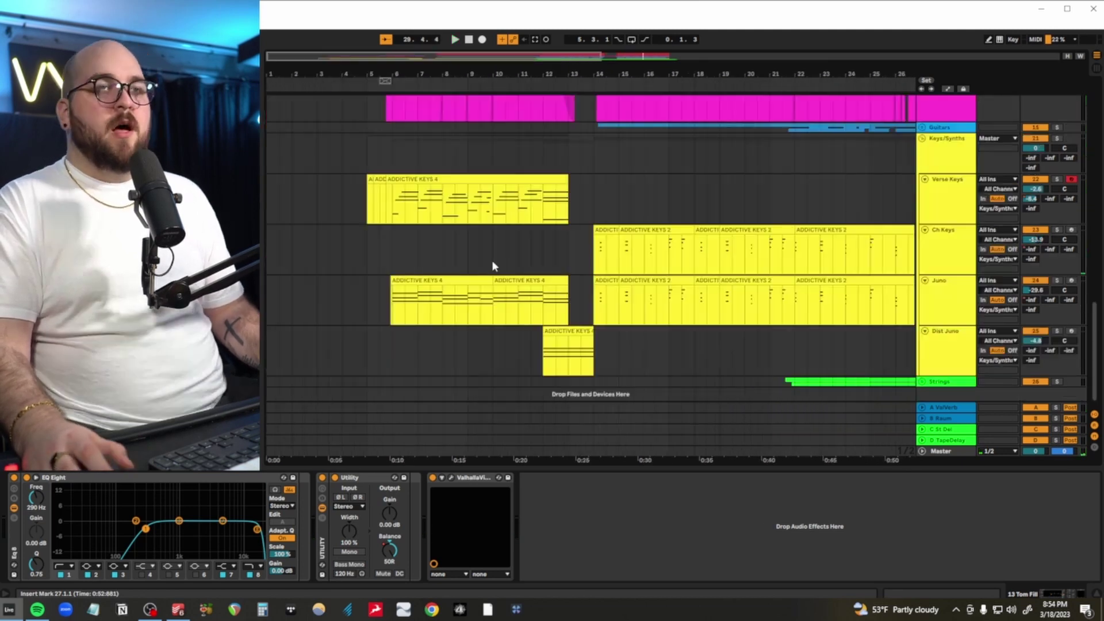
pyautogui.scroll(3, 492, 260)
pyautogui.hscroll(-4, 492, 260)
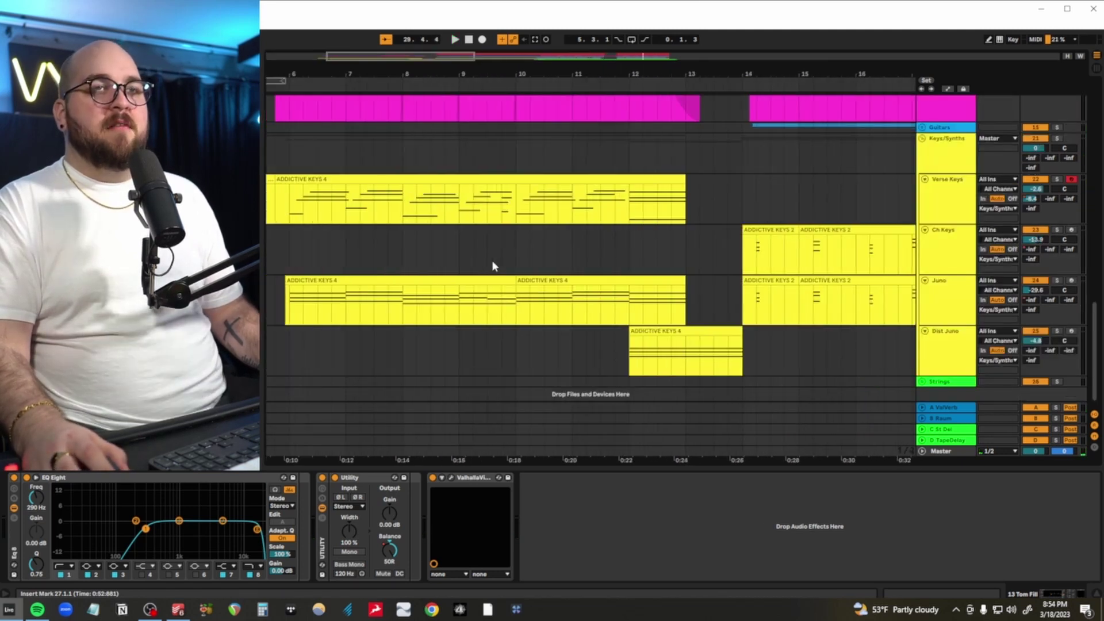
pyautogui.click(507, 214)
pyautogui.press('space')
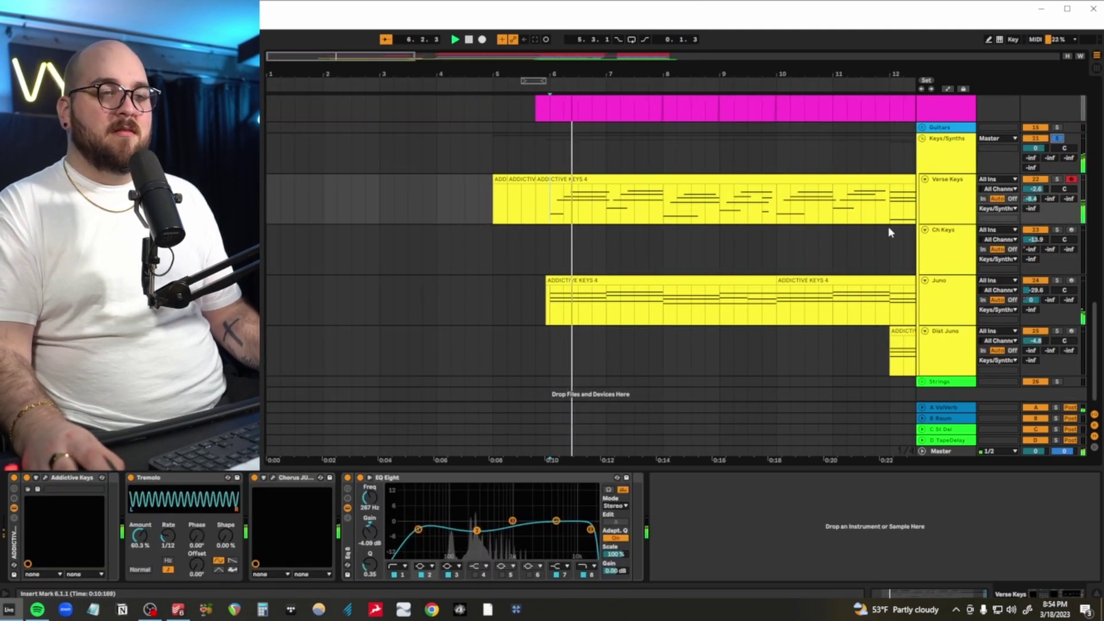
pyautogui.scroll(5, 706, 236)
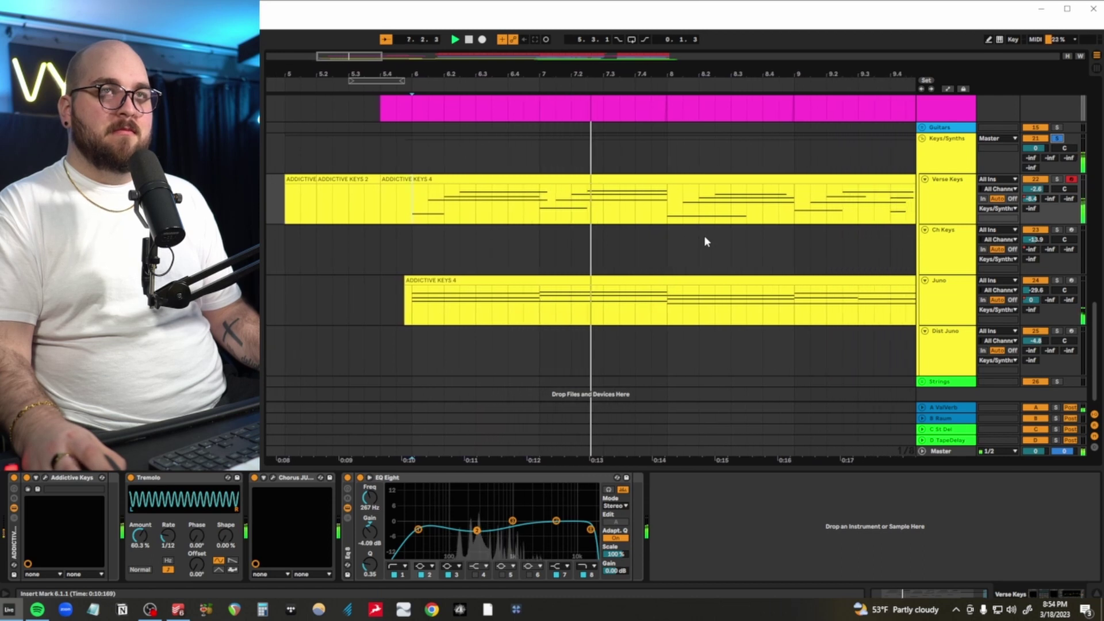
pyautogui.scroll(-5, 703, 235)
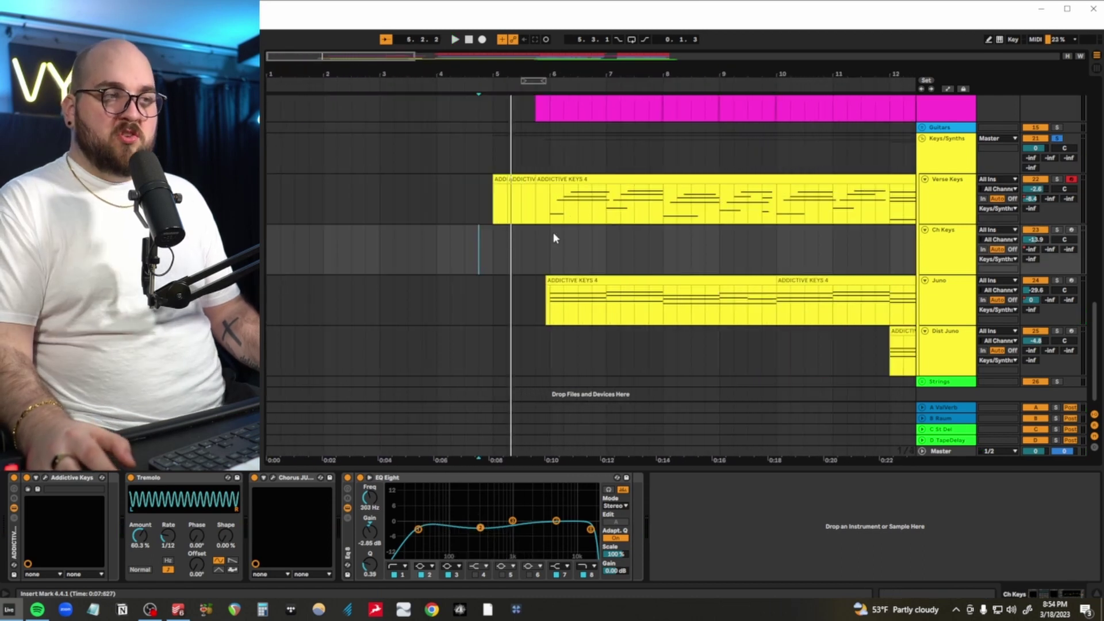
# Select the Verse Keys part from 5.4.1 and examine the Mark One - VibroTwin patch in Addictive Keys, closing its window when done.
pyautogui.hscroll(4, 553, 238)
pyautogui.moveTo(423, 202); pyautogui.dragTo(649, 190)
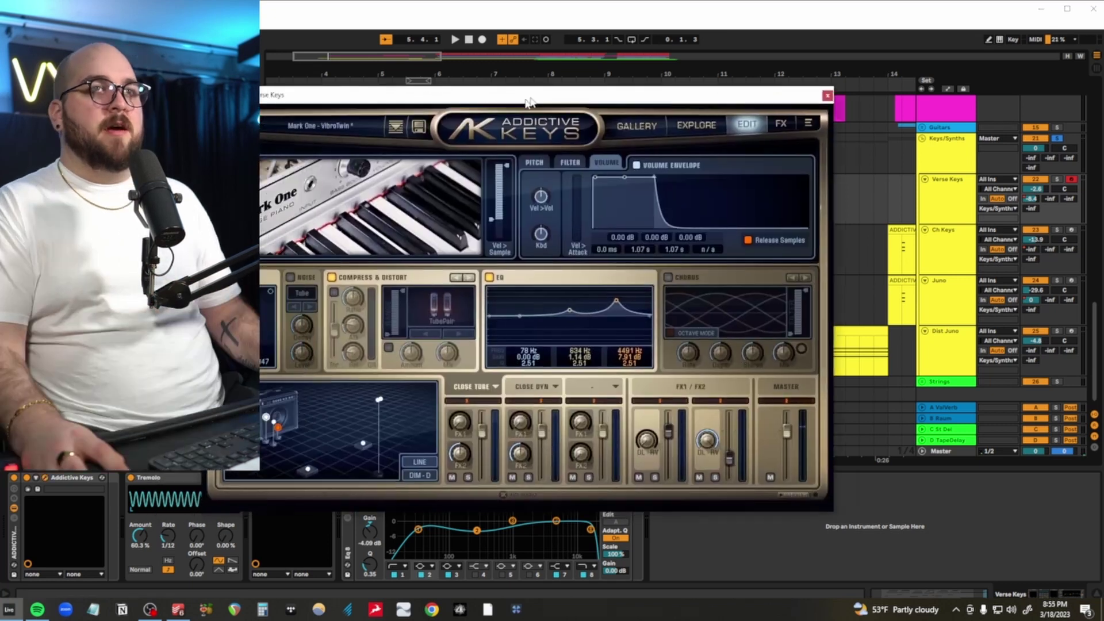
pyautogui.moveTo(530, 102); pyautogui.dragTo(581, 88)
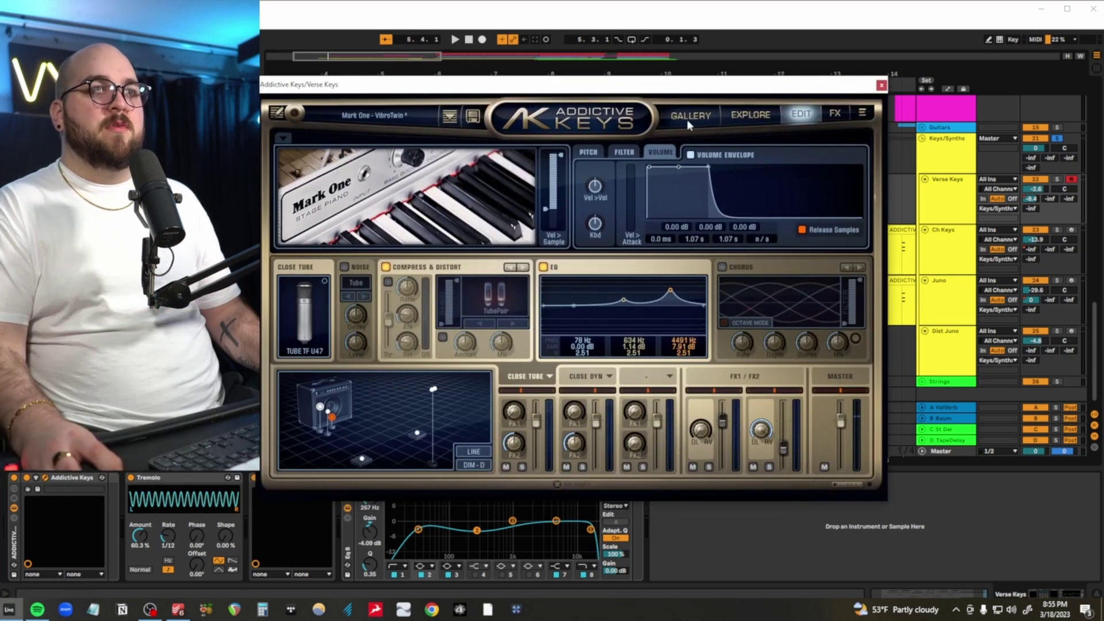
pyautogui.moveTo(402, 89); pyautogui.dragTo(486, 91)
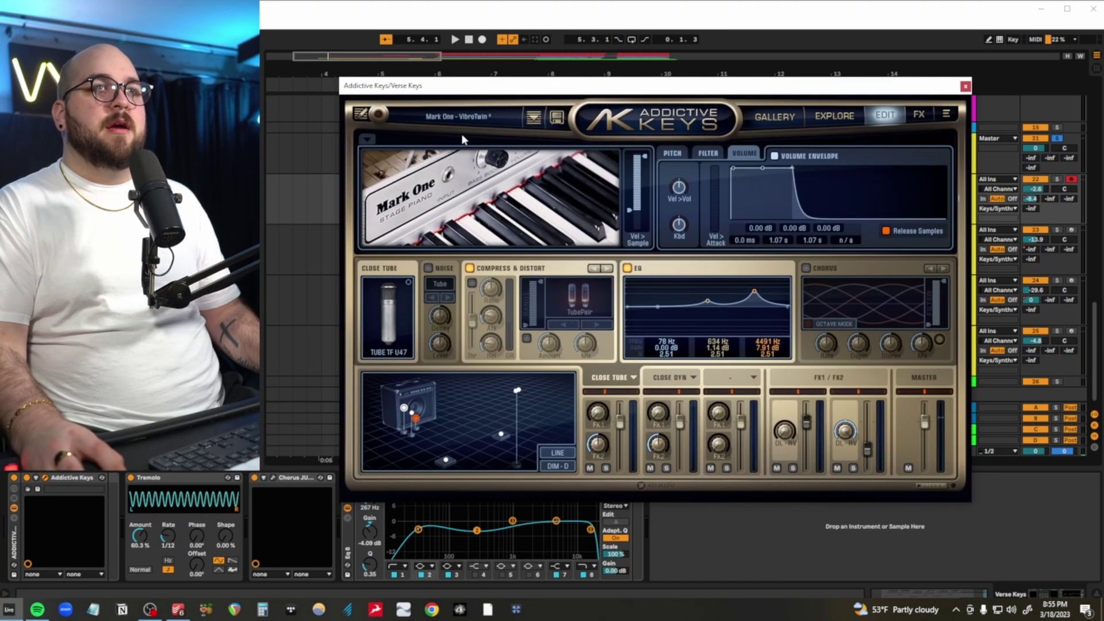
pyautogui.click(965, 87)
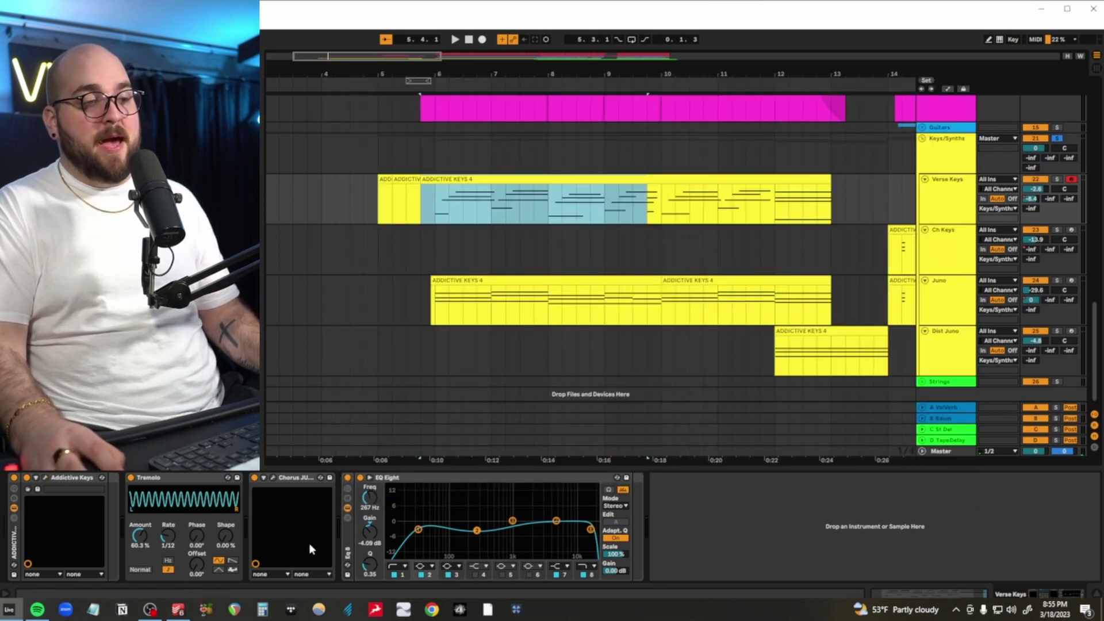
# Examine the Verse Keys' Tremolo and Chorus effects, closing the Chorus plugin window when done.
pyautogui.click(196, 530)
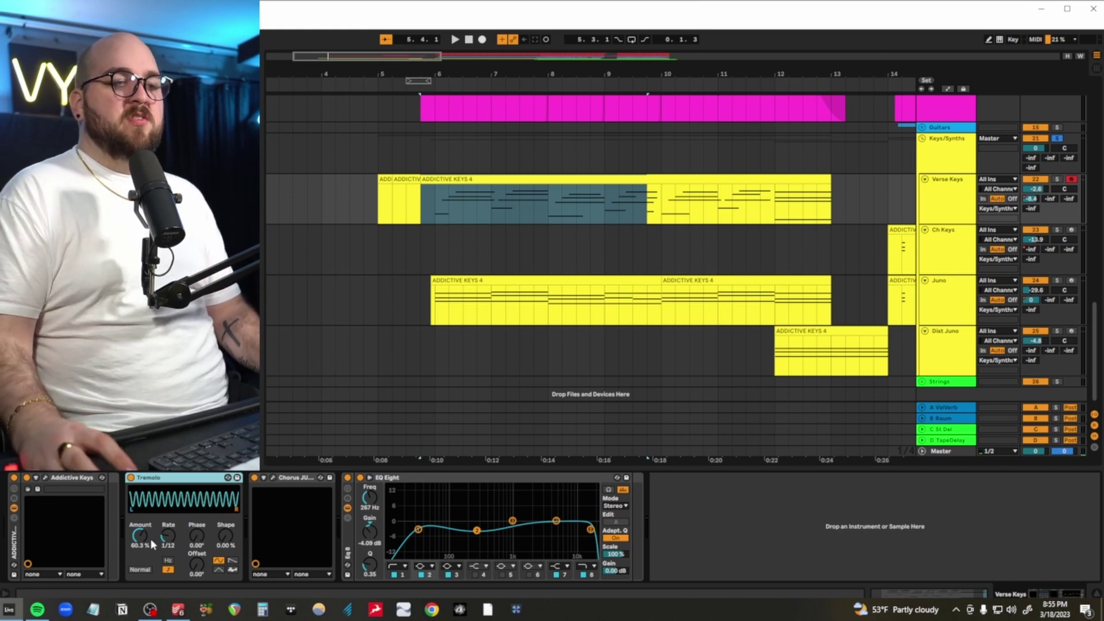
pyautogui.click(273, 478)
pyautogui.click(893, 108)
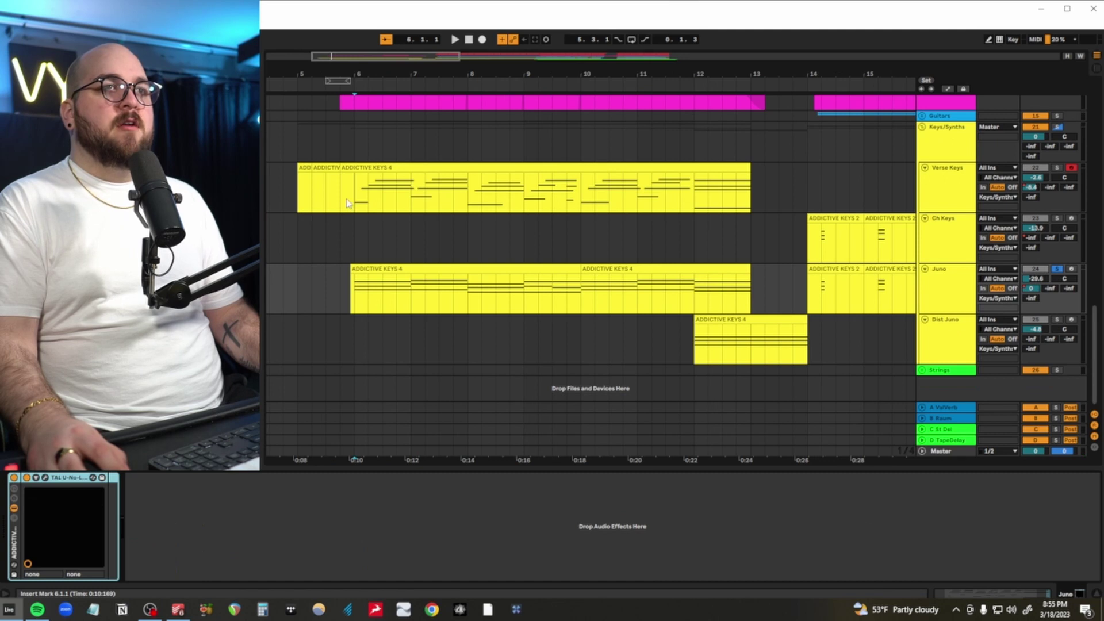
# Place the insert marker at 5.4.4 on the Juno track and open TAL-U-NO-LX to examine its DV How Long preset.
pyautogui.click(352, 204)
pyautogui.click(351, 283)
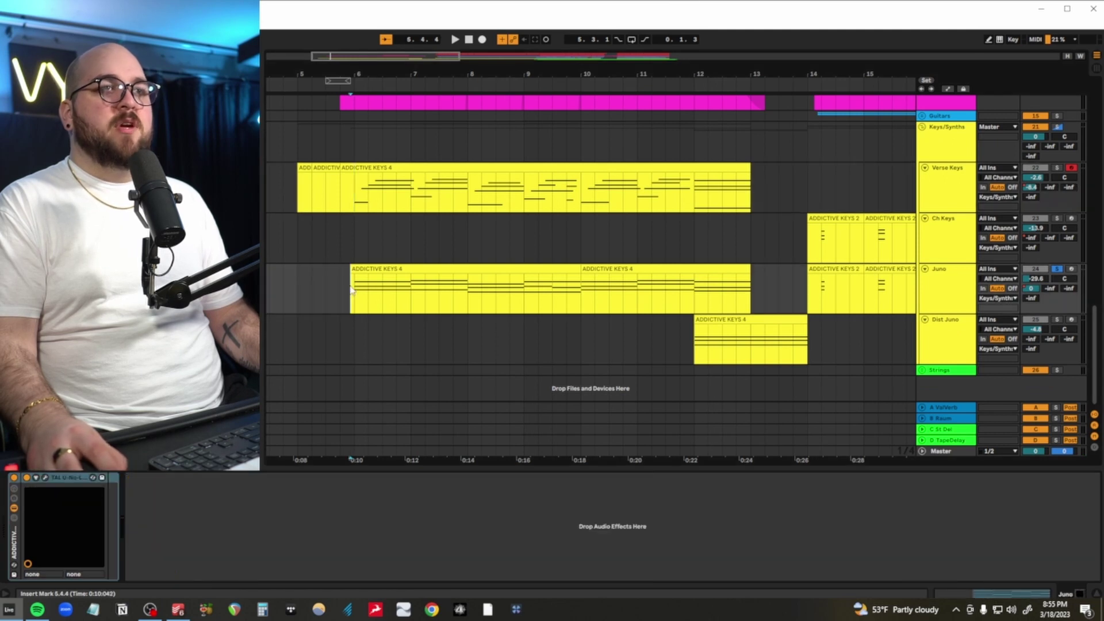
pyautogui.press('+')
pyautogui.click(45, 477)
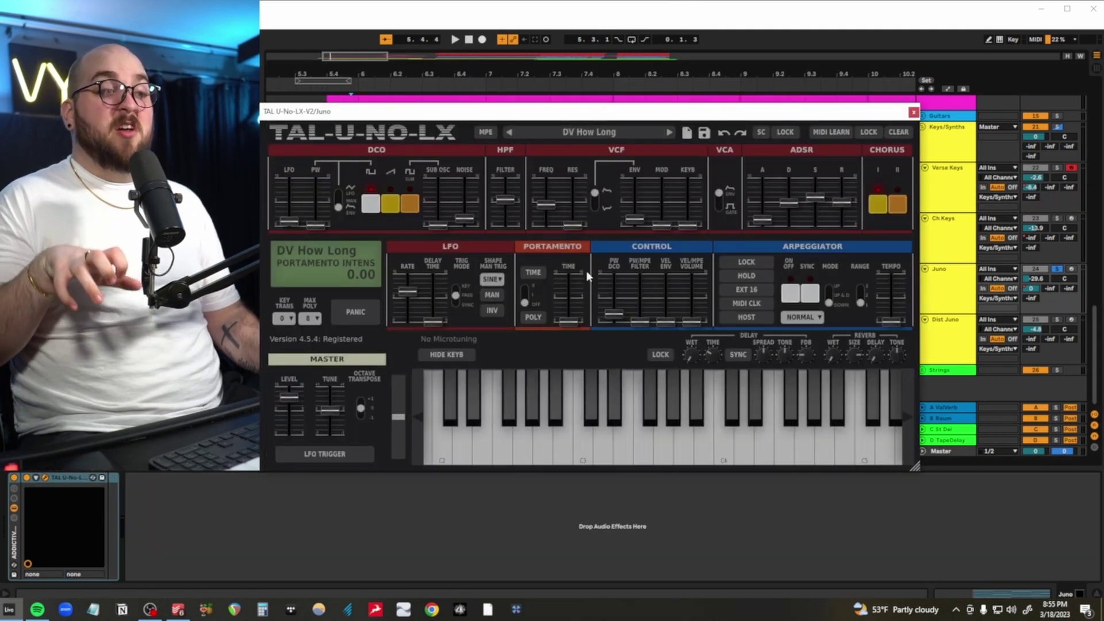
pyautogui.moveTo(761, 223)
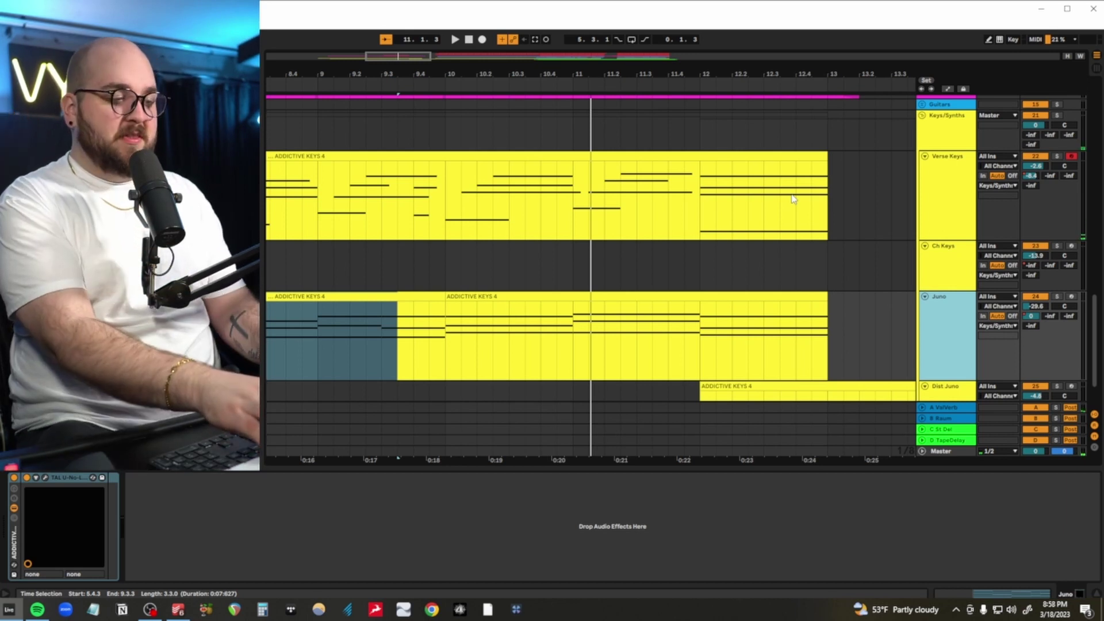
# Select the Verse Keys track and highlight its verse part across the Verse Keys and Ch Keys lanes up to bar 12.
pyautogui.click(971, 204)
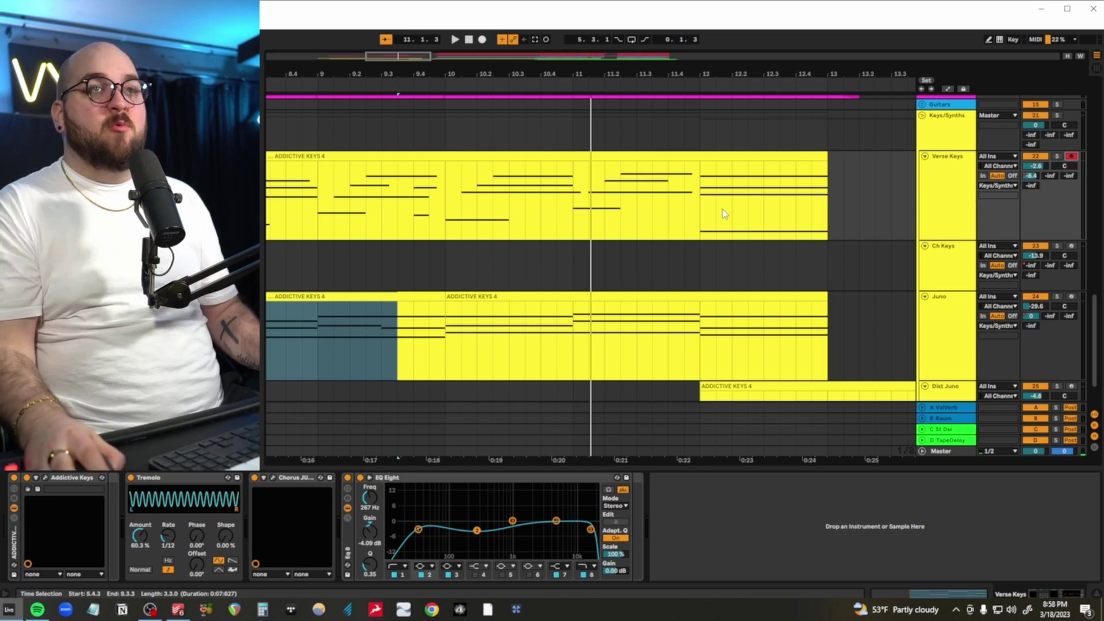
pyautogui.scroll(-1, 715, 214)
pyautogui.hscroll(5, 713, 213)
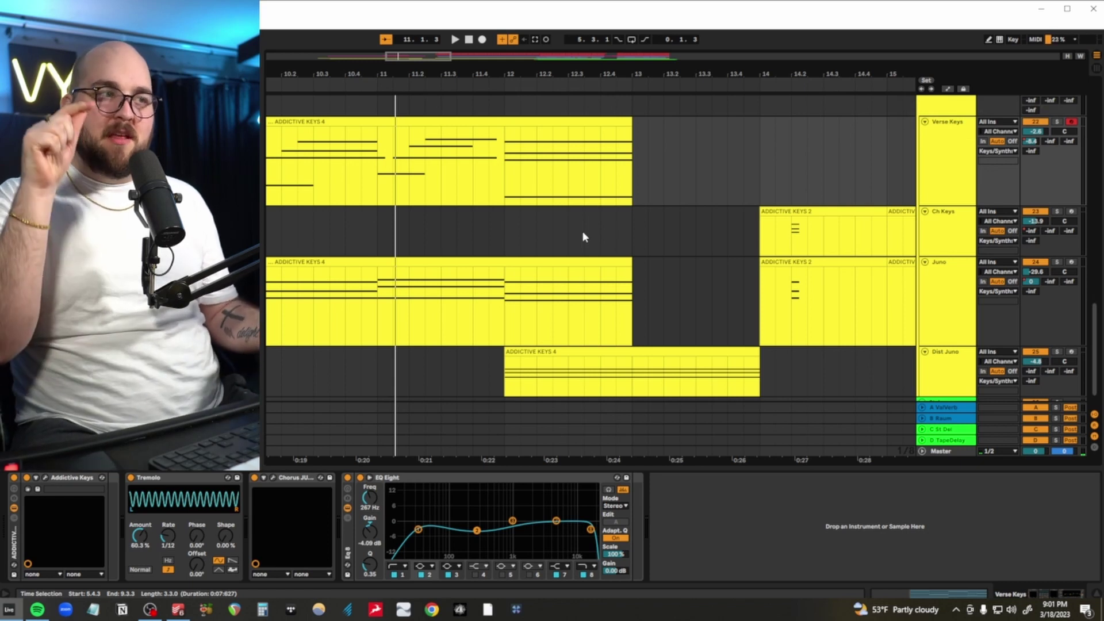
pyautogui.hscroll(1, 583, 237)
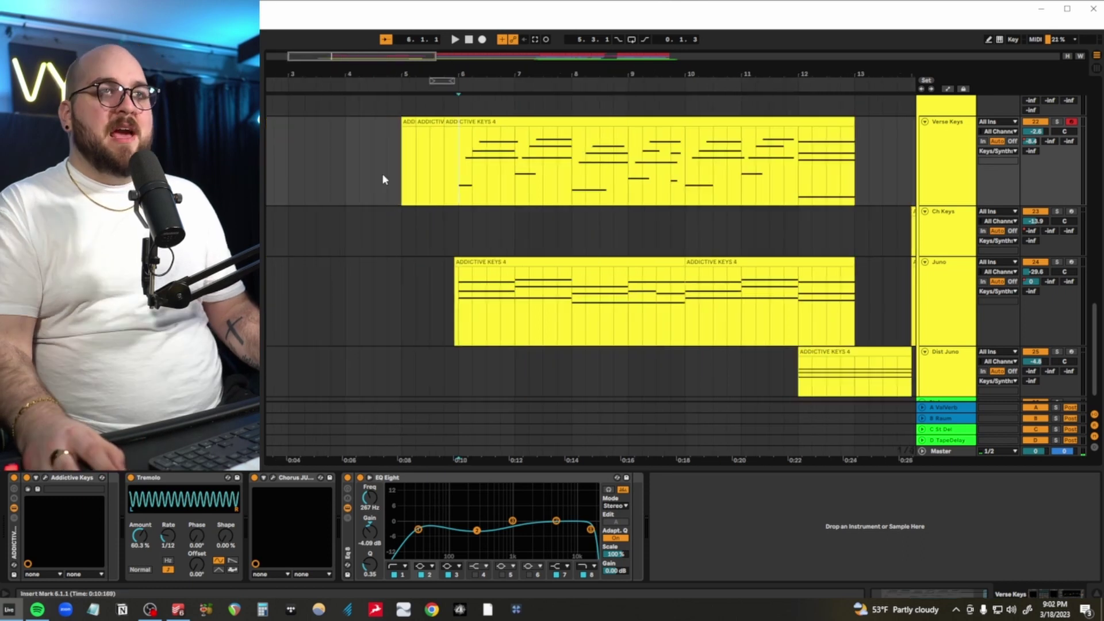
pyautogui.hscroll(1, 384, 177)
pyautogui.click(407, 175)
pyautogui.moveTo(406, 175); pyautogui.dragTo(722, 230)
pyautogui.hscroll(7, 574, 232)
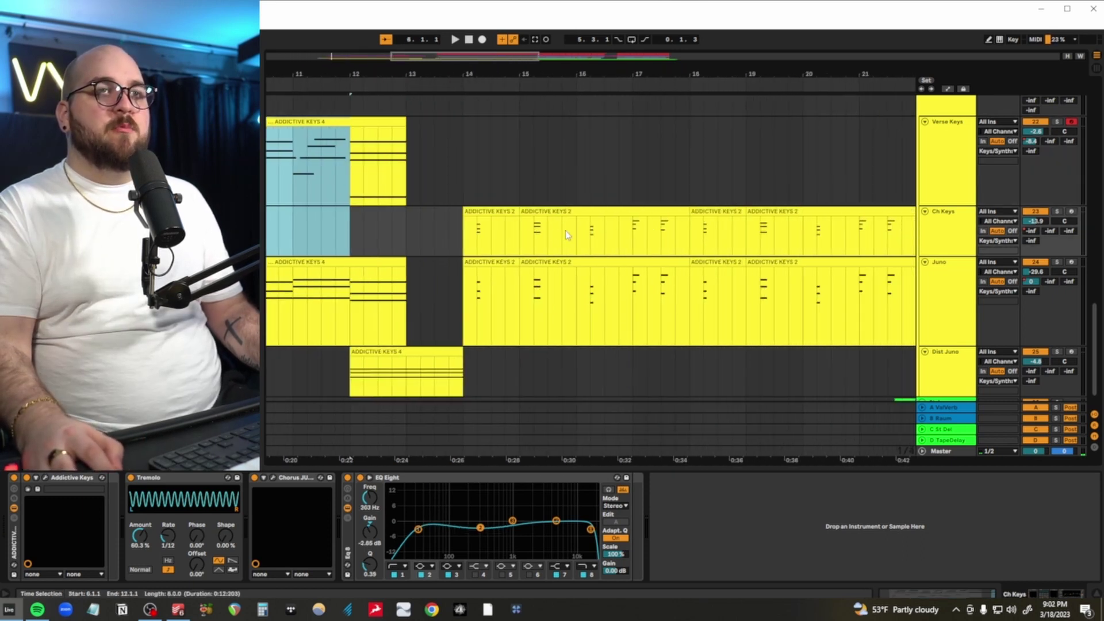
# Play the soloed Ch Keys and Juno tracks from the chorus start at 14.1.1.
pyautogui.click(481, 245)
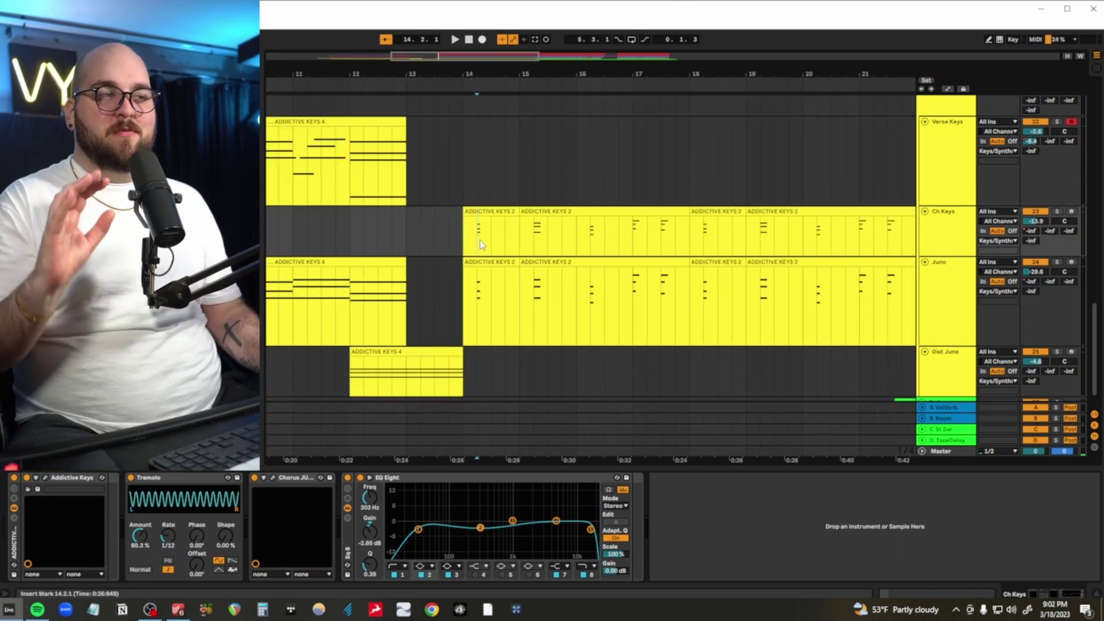
pyautogui.click(467, 246)
pyautogui.press('space')
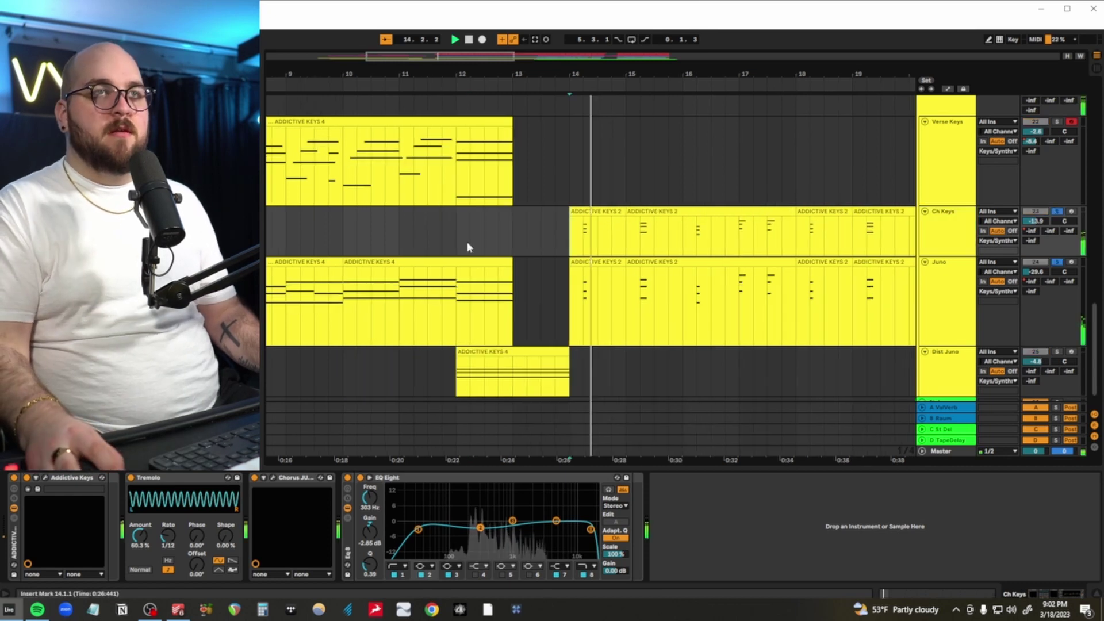
pyautogui.scroll(2, 509, 253)
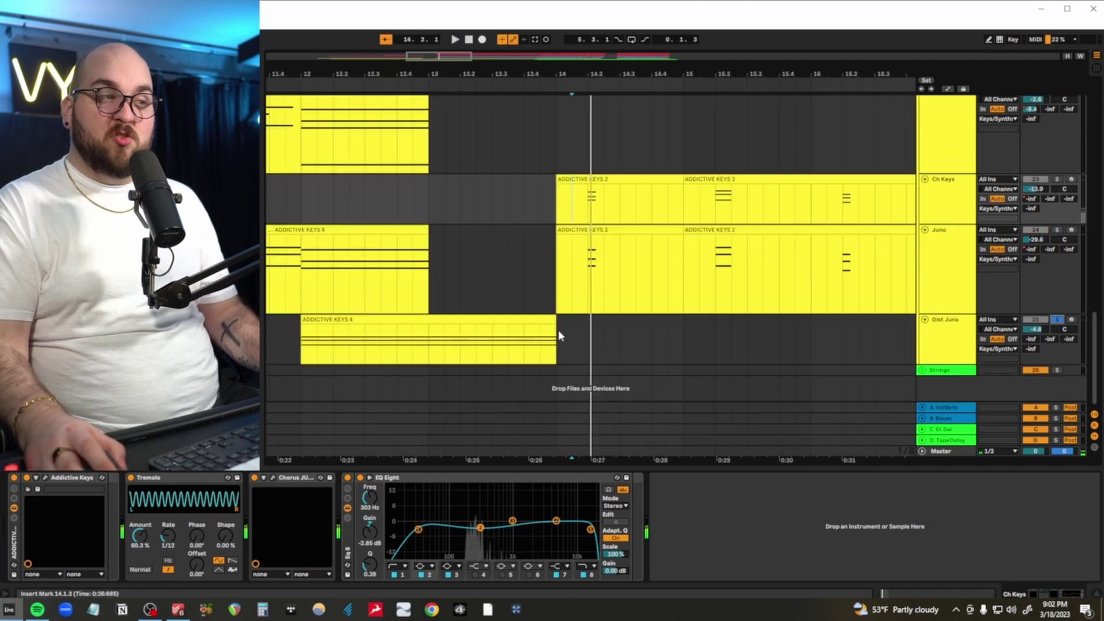
# Play the soloed Dist Juno part from 12.1.1.
pyautogui.hscroll(-2, 567, 320)
pyautogui.click(472, 278)
pyautogui.click(441, 349)
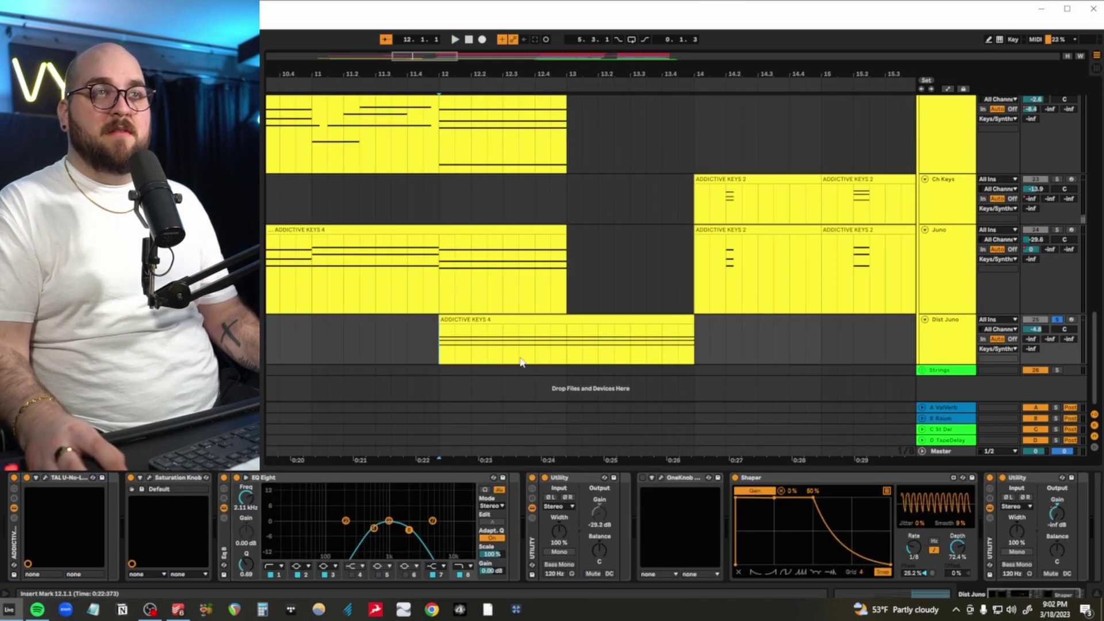
pyautogui.press('space')
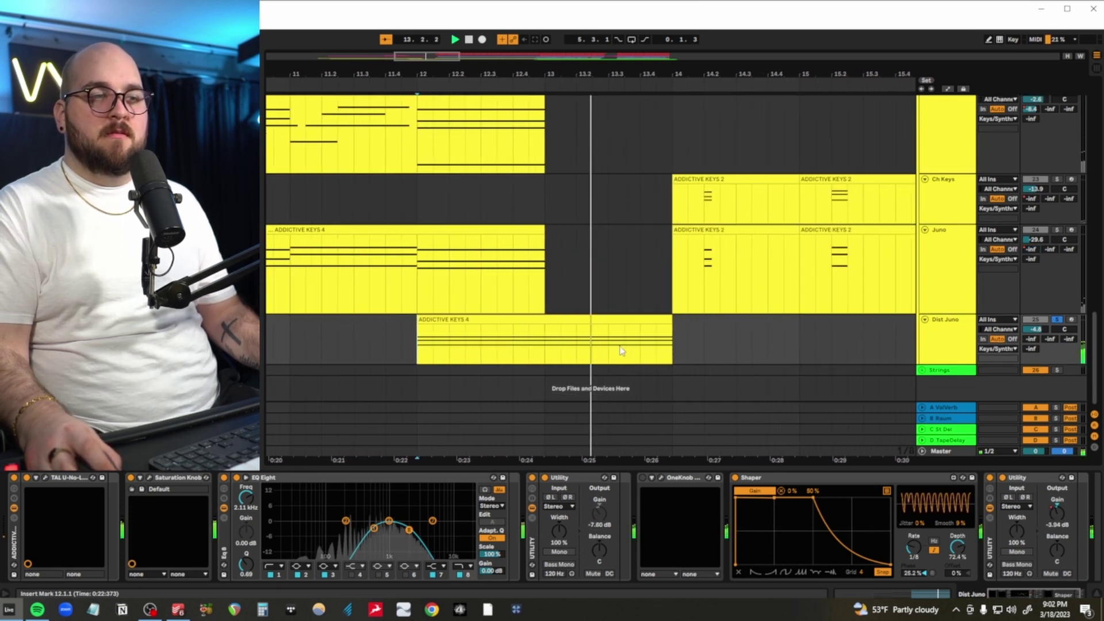
# Examine Dist Juno's TAL-U-NO-LX preset DV How Long and its Saturation Knob, closing each plugin window when done.
pyautogui.click(46, 477)
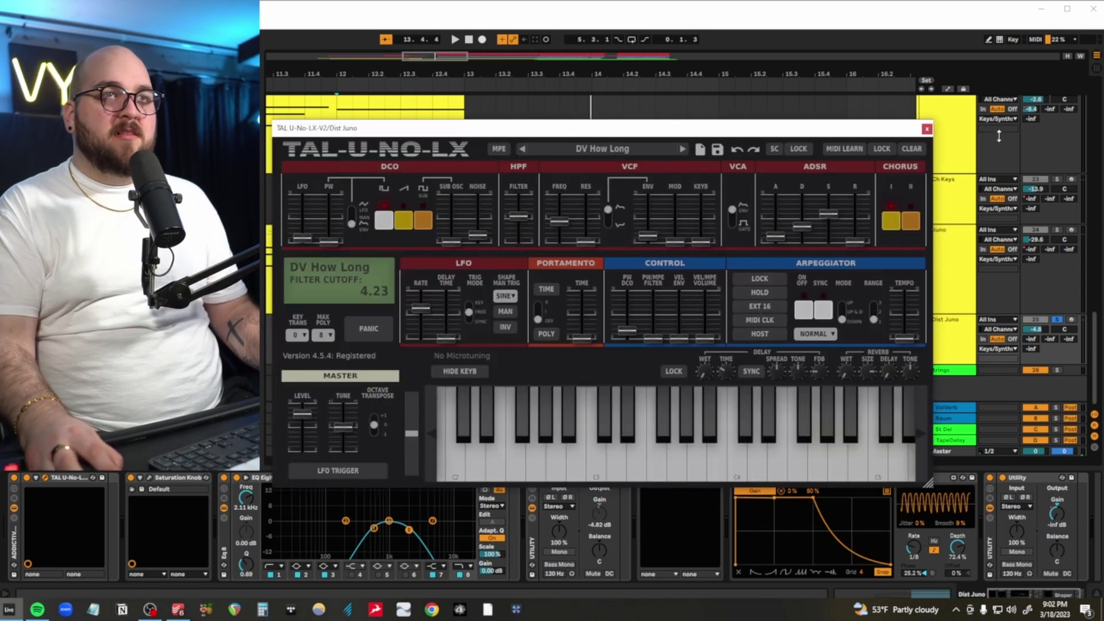
pyautogui.click(926, 129)
pyautogui.hscroll(1, 214, 503)
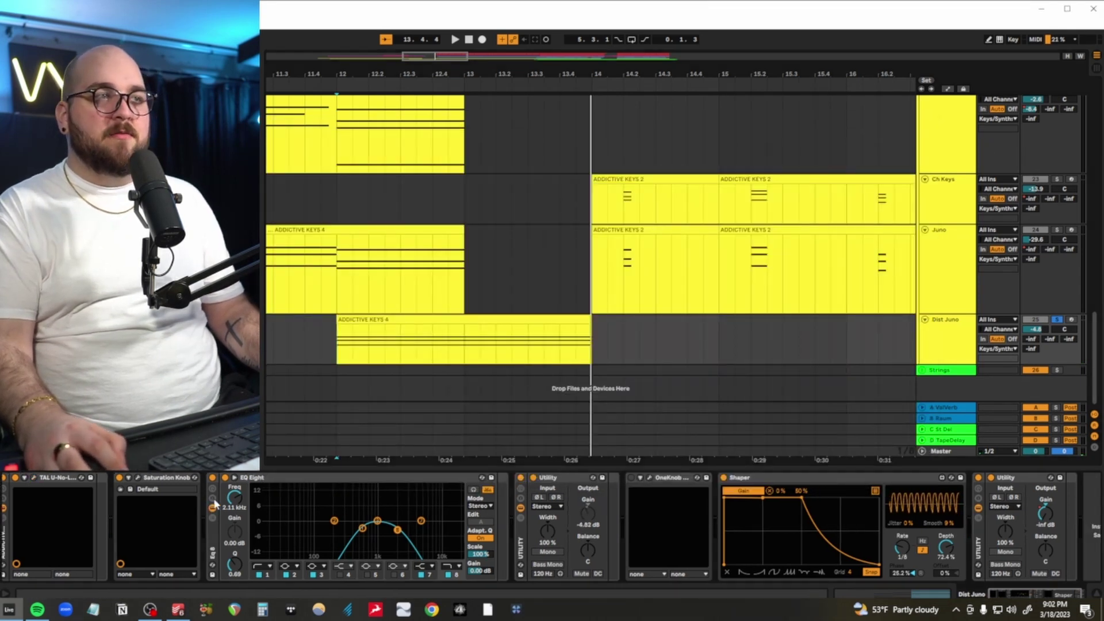
pyautogui.click(138, 477)
pyautogui.click(910, 101)
# Reveal the Utility Gain automation on Dist Juno and play the part from 12.1.1.
pyautogui.hscroll(2, 740, 477)
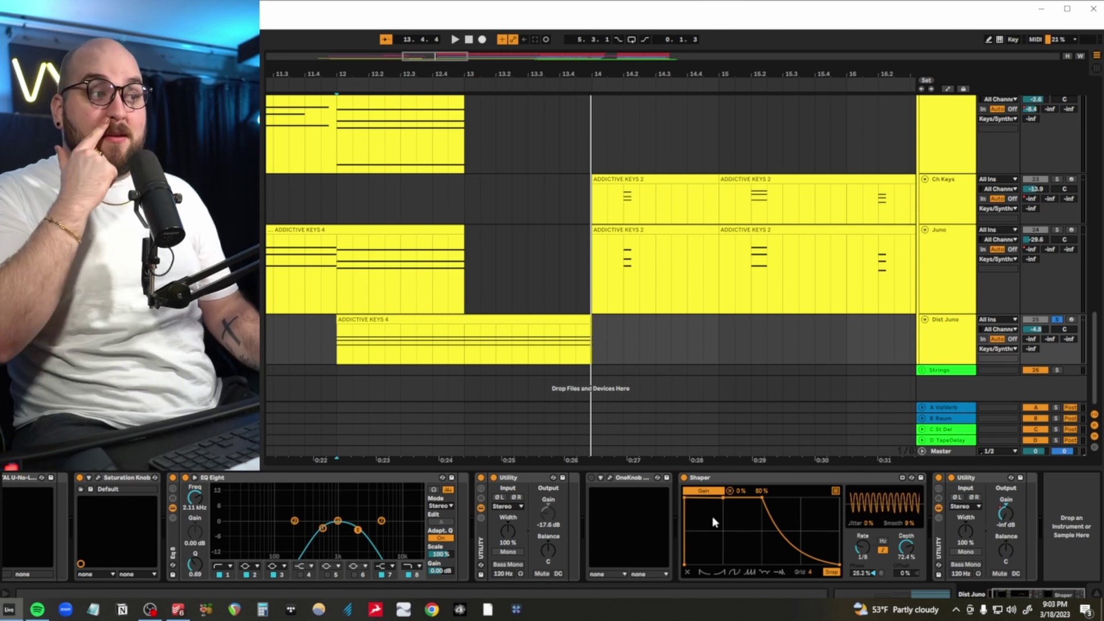
pyautogui.press('a')
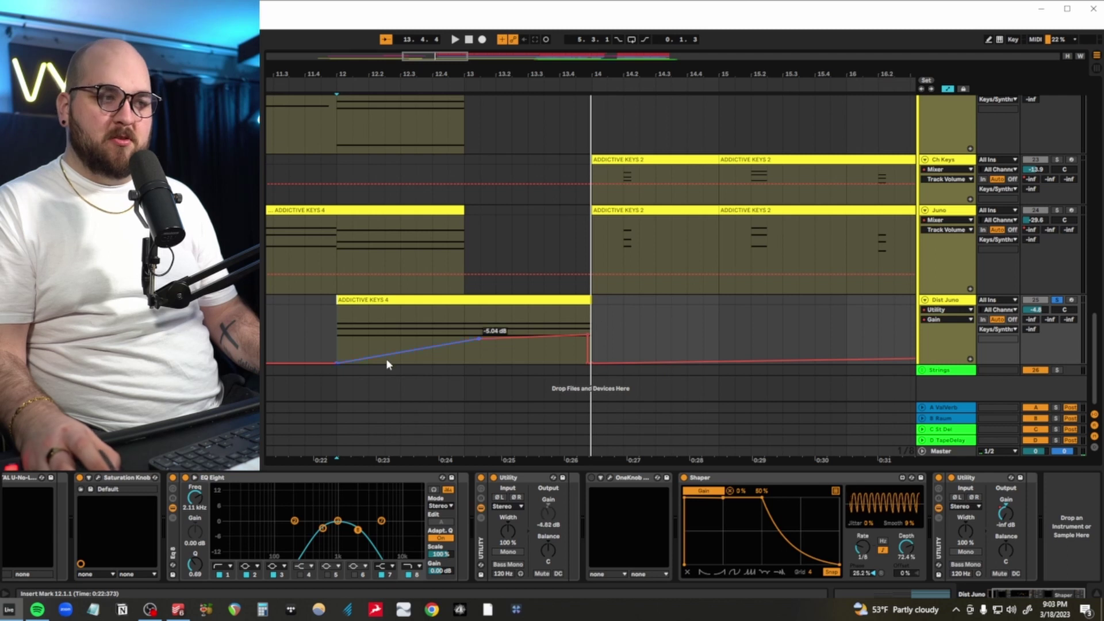
pyautogui.press('space')
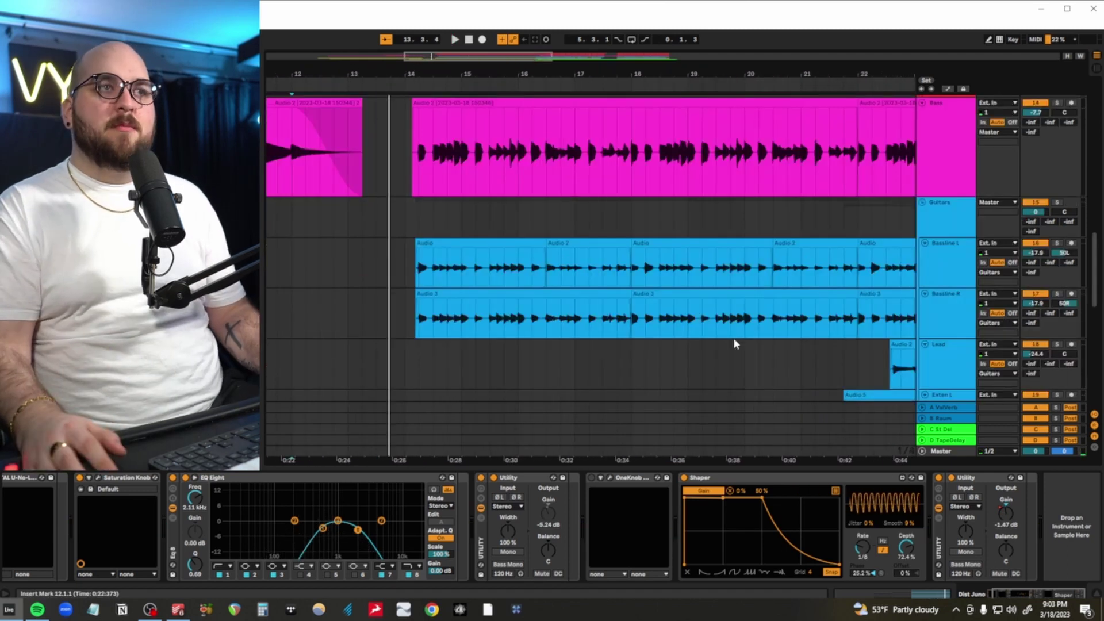
# Play the soloed Bassline L and Bassline R guitars from the start of their first clips in bar 14.
pyautogui.hscroll(-1, 734, 332)
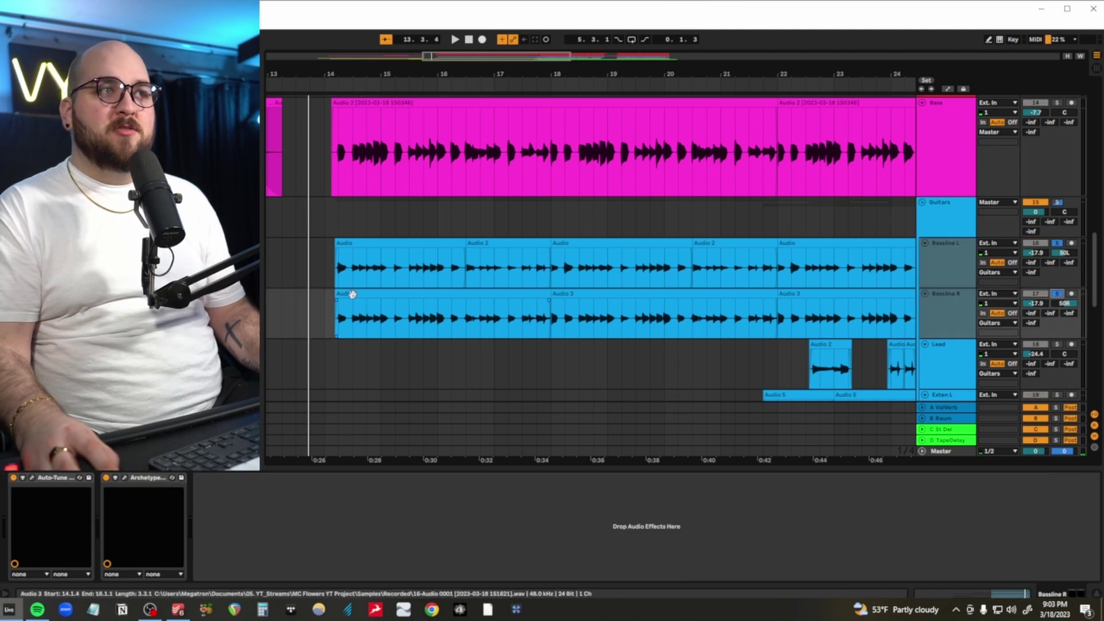
pyautogui.click(338, 282)
pyautogui.press('space')
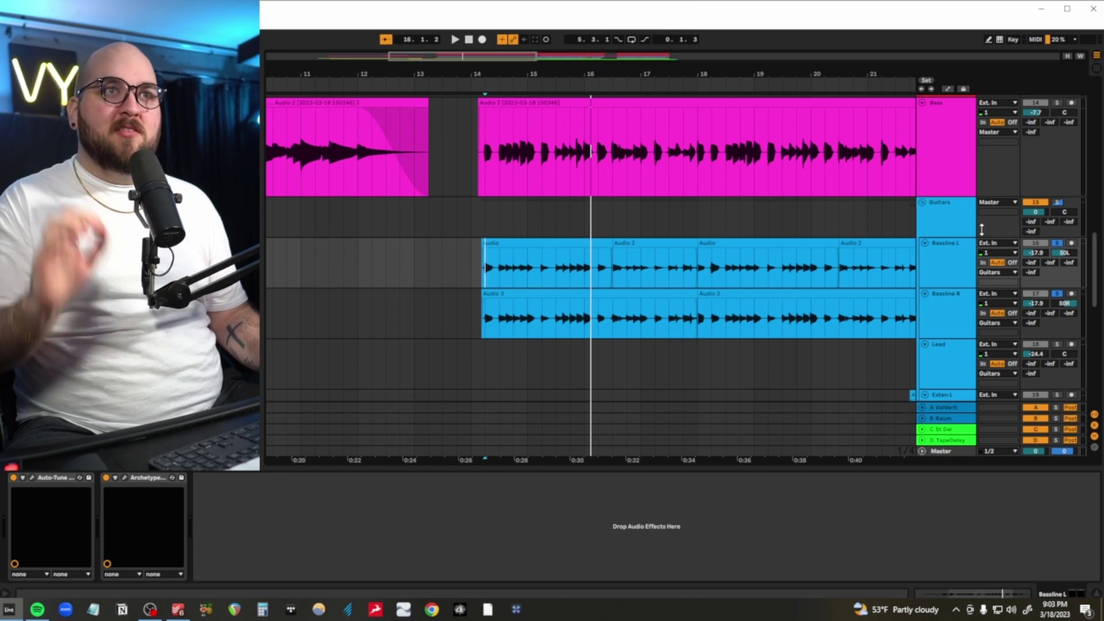
# Highlight the Bass and Bassline guitar parts from 13.4.1 to 20.2.1, and select the Bassline R clip at 22.1.1.
pyautogui.moveTo(457, 143); pyautogui.dragTo(817, 290)
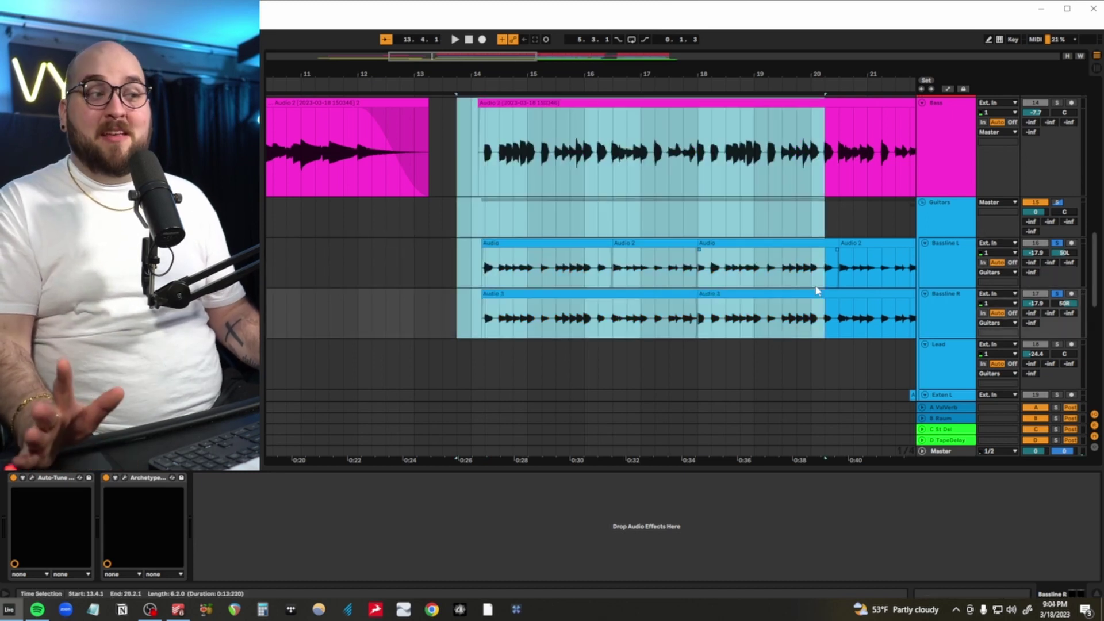
pyautogui.hscroll(6, 804, 288)
pyautogui.click(598, 292)
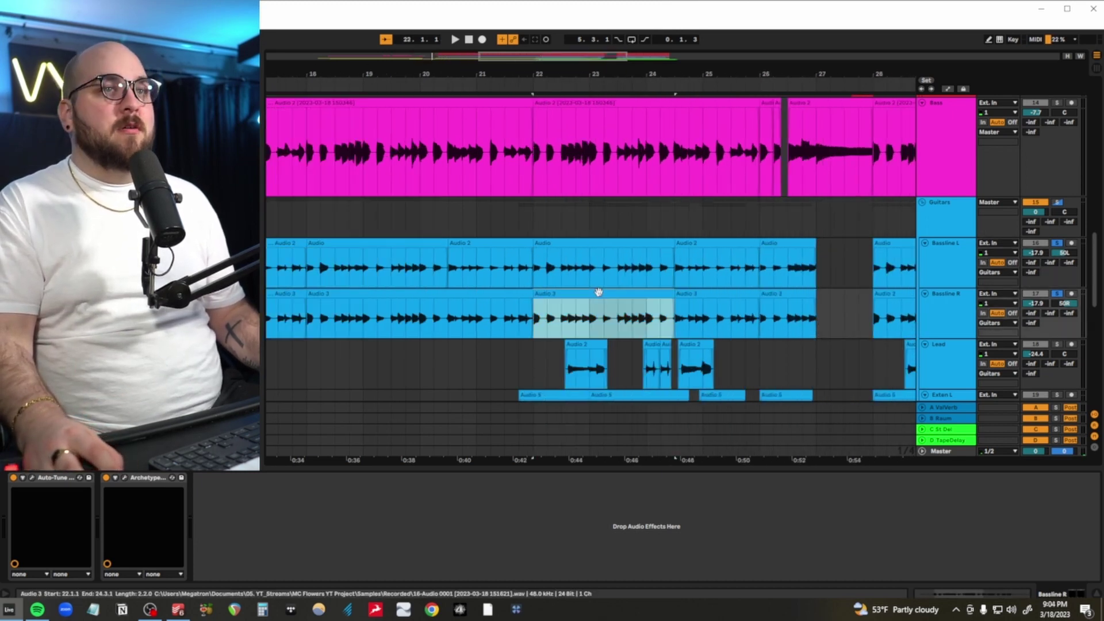
# Solo the Lead guitar track, make its lane taller and play it from 22.1.3.
pyautogui.click(1056, 207)
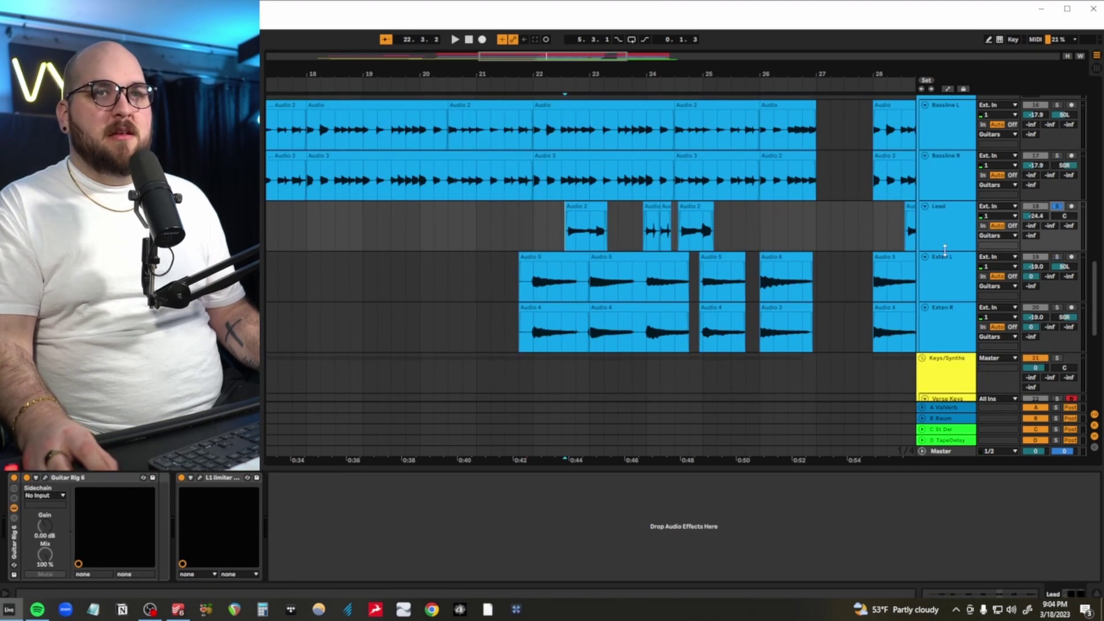
pyautogui.moveTo(945, 251); pyautogui.dragTo(805, 290)
pyautogui.scroll(3, 602, 276)
pyautogui.click(466, 258)
pyautogui.press('space')
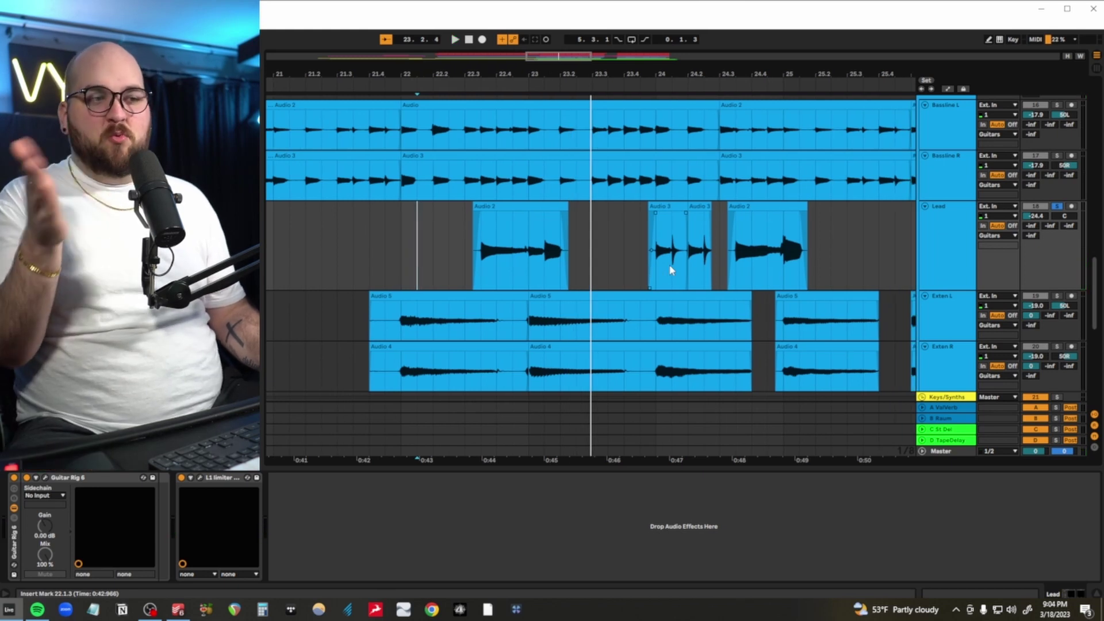
# Solo the Exten L and Exten R guitar tracks together and play them from 21.4.1.
pyautogui.scroll(-2, 673, 268)
pyautogui.click(945, 229)
pyautogui.keyDown('shift'); pyautogui.click(945, 278); pyautogui.keyUp('shift')
pyautogui.click(1057, 228)
pyautogui.click(400, 263)
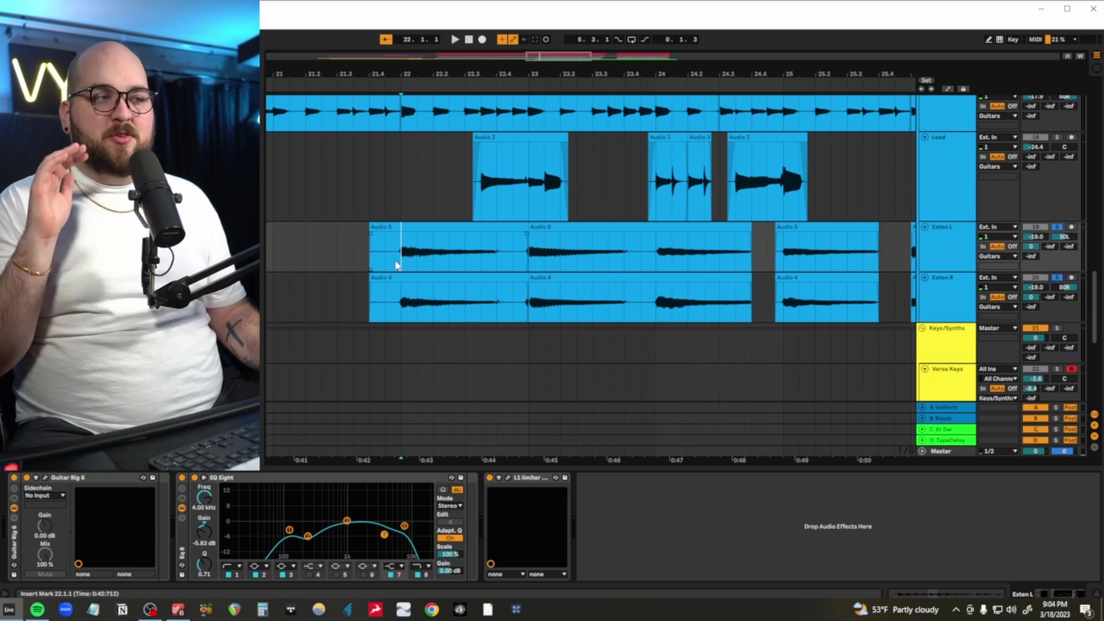
pyautogui.press('space')
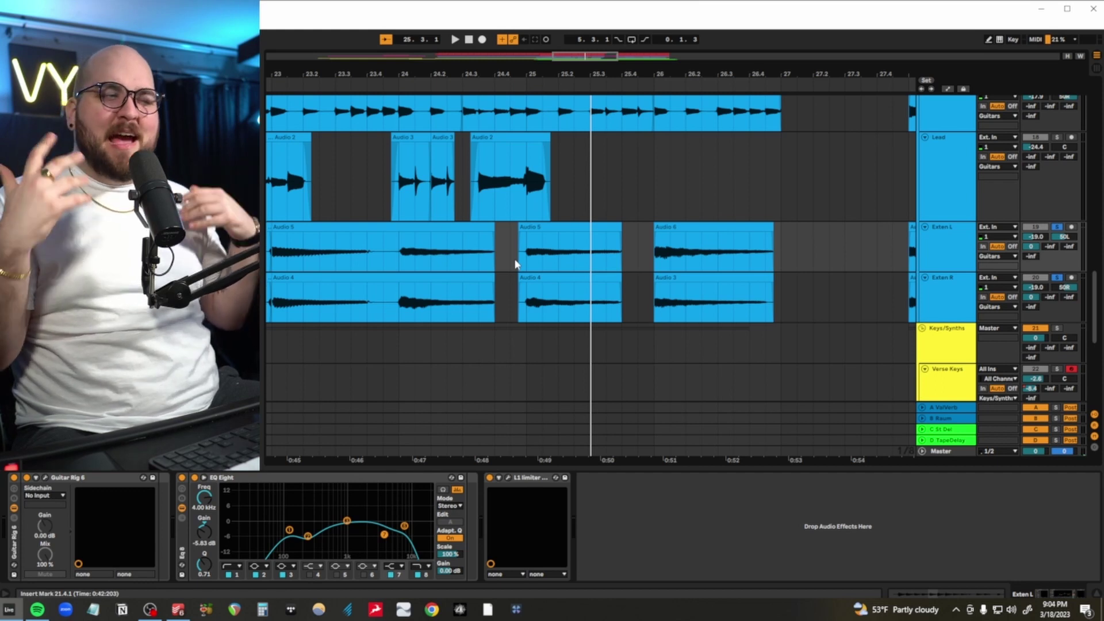
# Play the soloed Strings group from 21.4.3 and make the violin lanes taller.
pyautogui.scroll(-10, 799, 363)
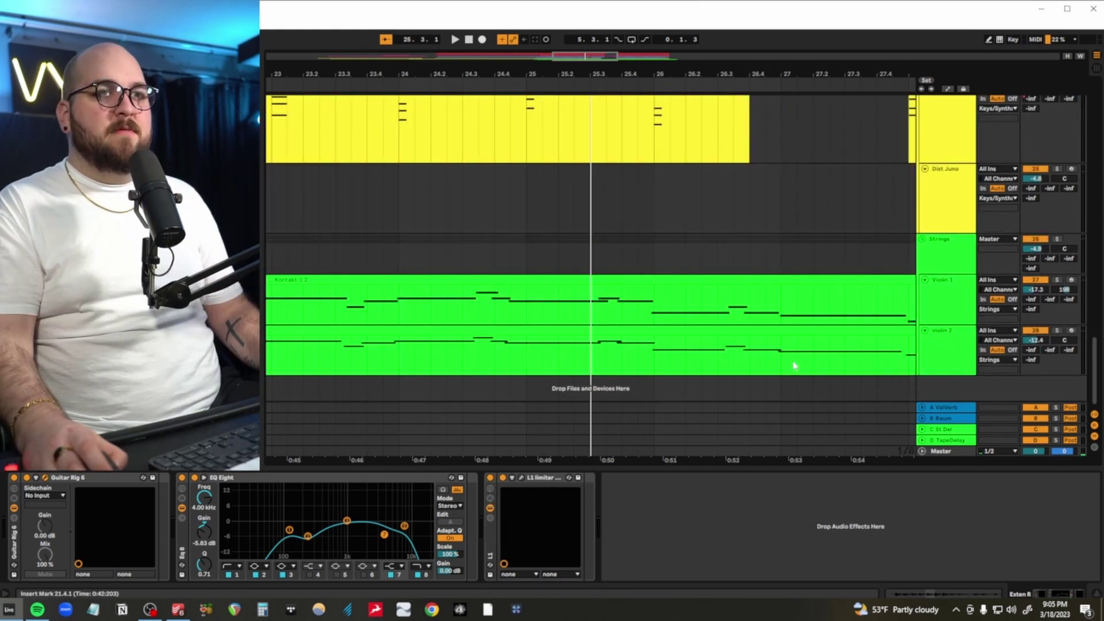
pyautogui.hscroll(-5, 504, 333)
pyautogui.click(992, 300)
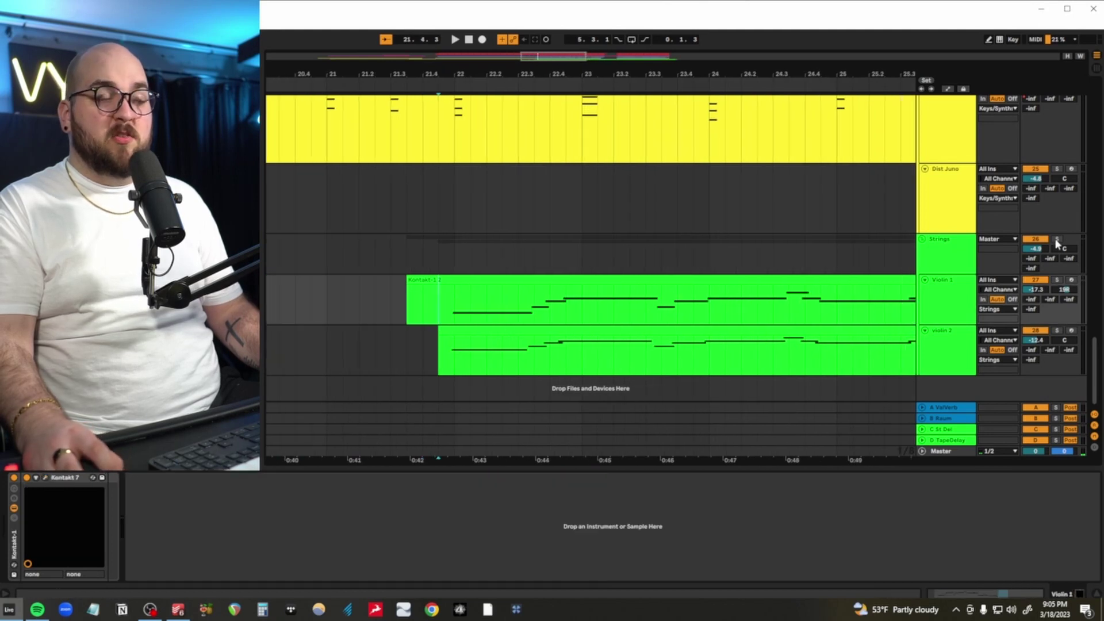
pyautogui.press('space')
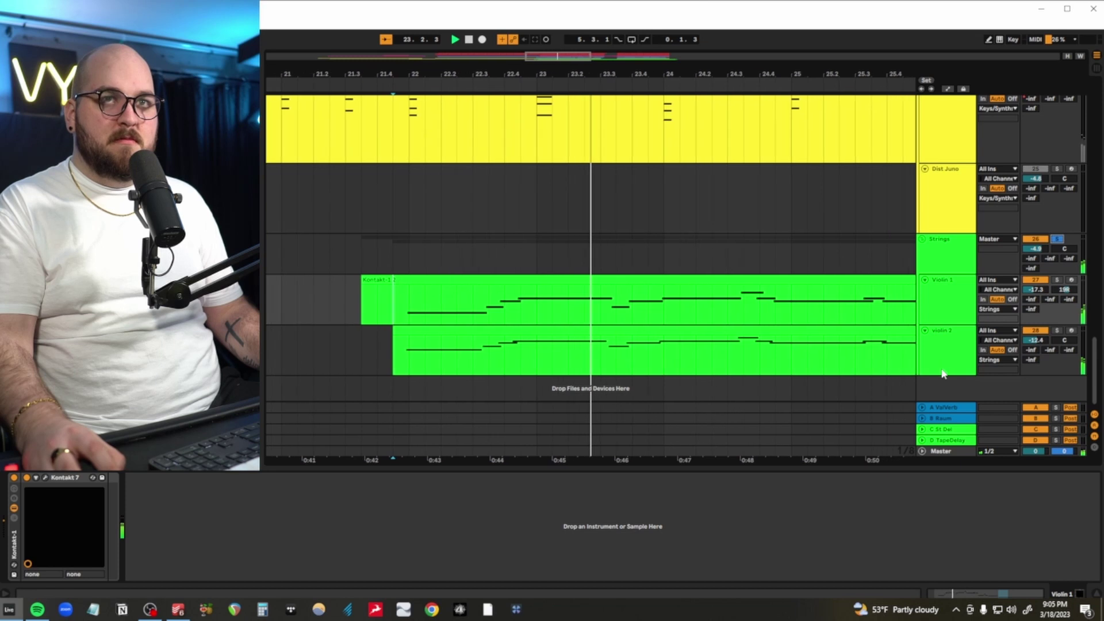
pyautogui.moveTo(939, 376); pyautogui.dragTo(939, 394)
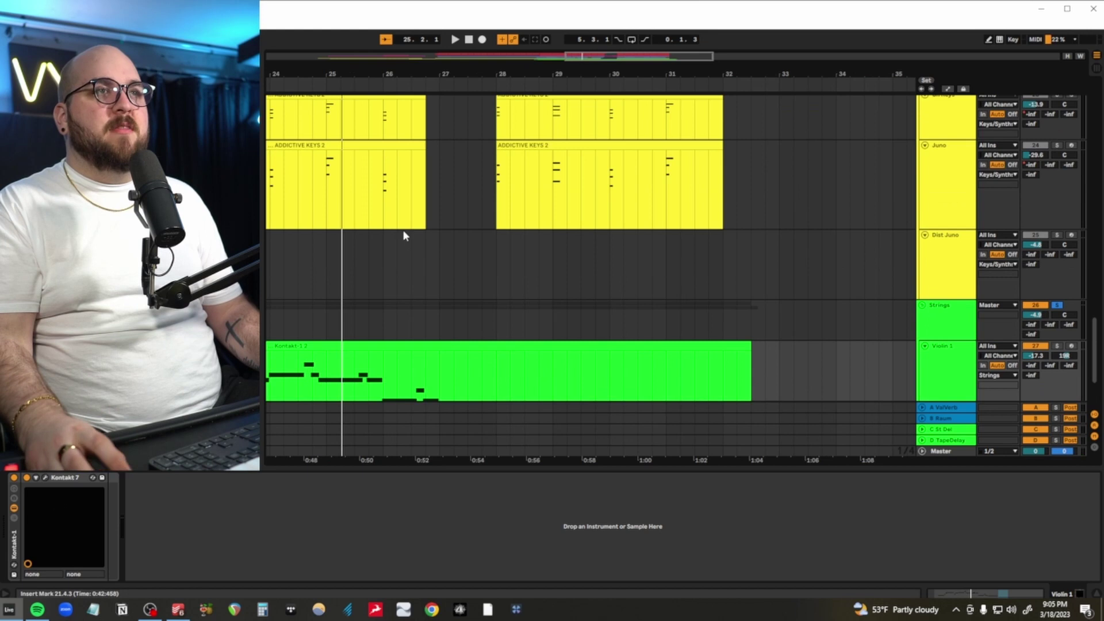
# Highlight the Juno break from 26.3.1 to 28.1.1 and the section from 28.1.1 to 32.3.1.
pyautogui.moveTo(397, 213); pyautogui.dragTo(496, 208)
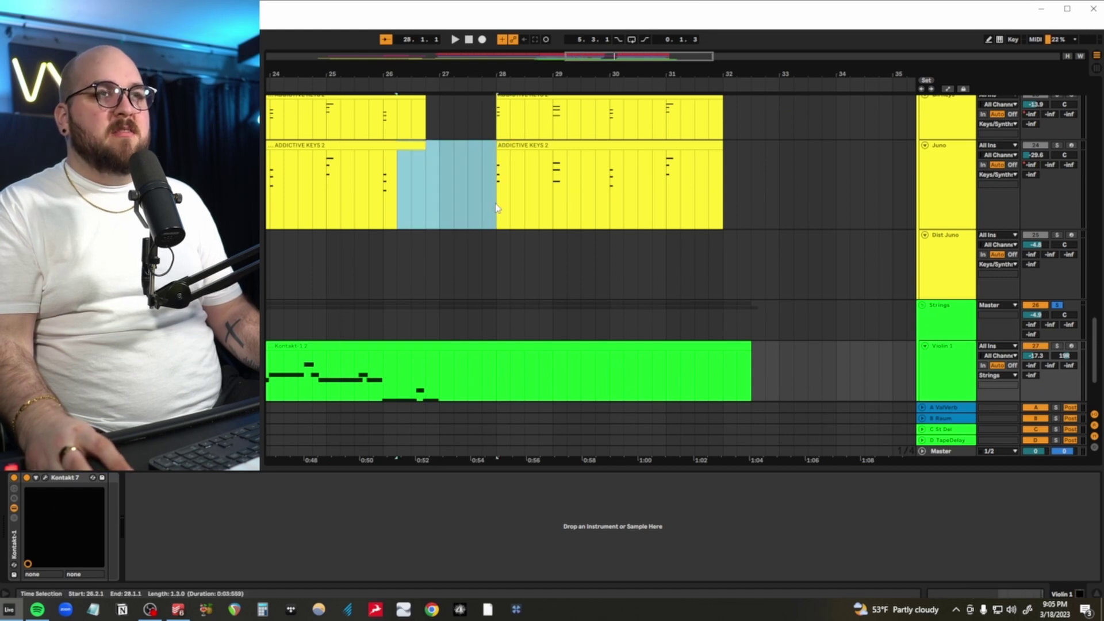
pyautogui.scroll(-3, 498, 206)
pyautogui.moveTo(496, 268); pyautogui.dragTo(753, 326)
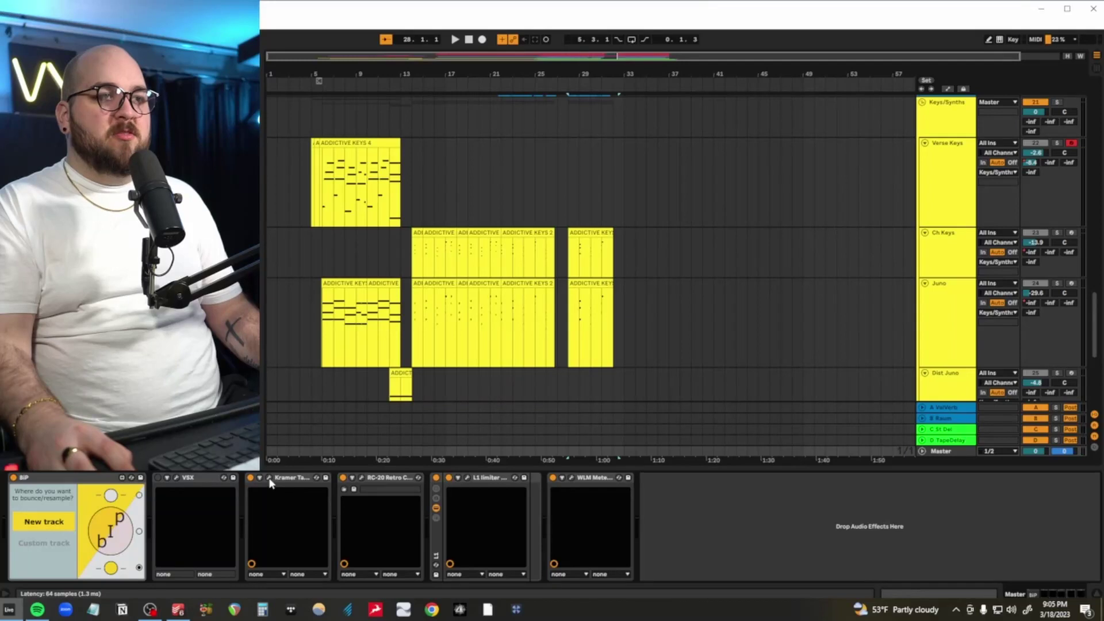
# Examine the Master track's Kramer Tape, RC-20, L1 limiter and WLM Meter plugins, hiding the plugin windows when done.
pyautogui.click(785, 225)
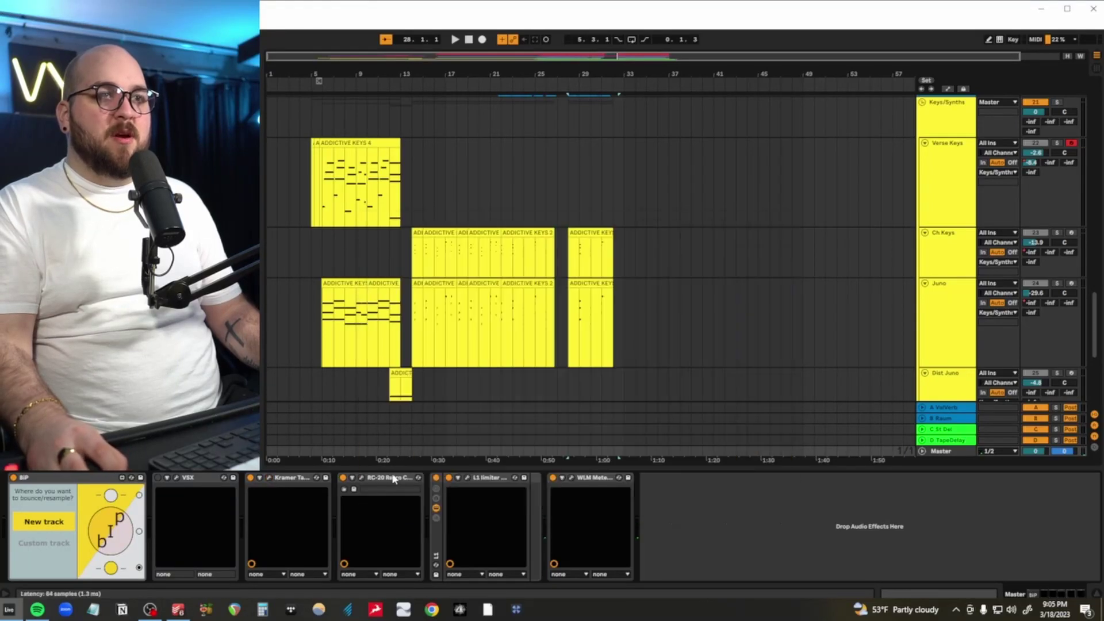
pyautogui.click(362, 478)
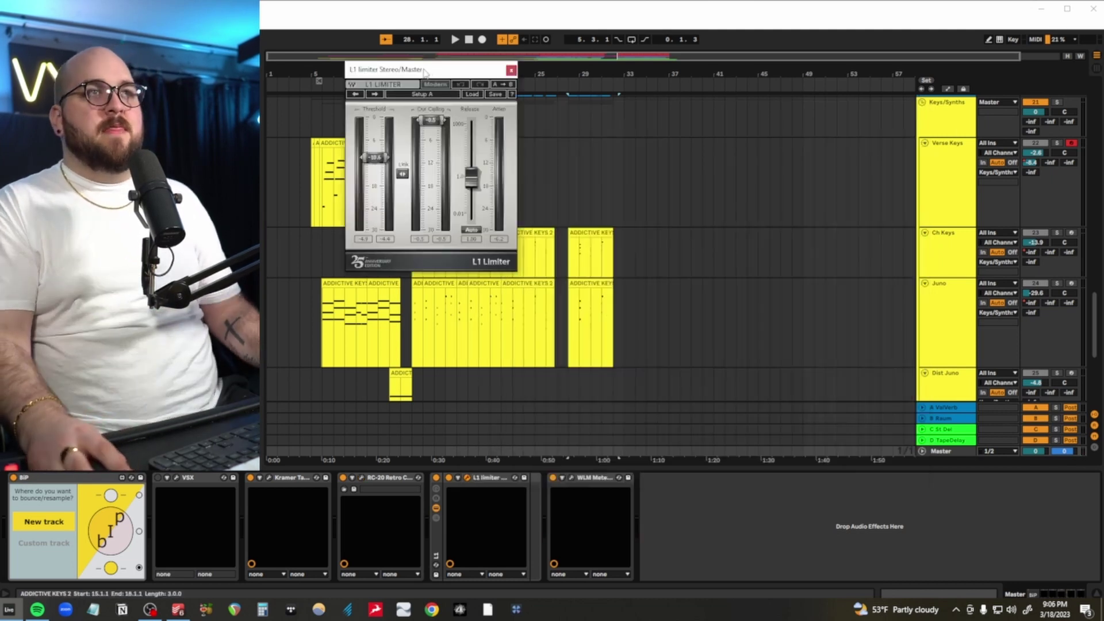
pyautogui.moveTo(424, 72); pyautogui.dragTo(530, 180)
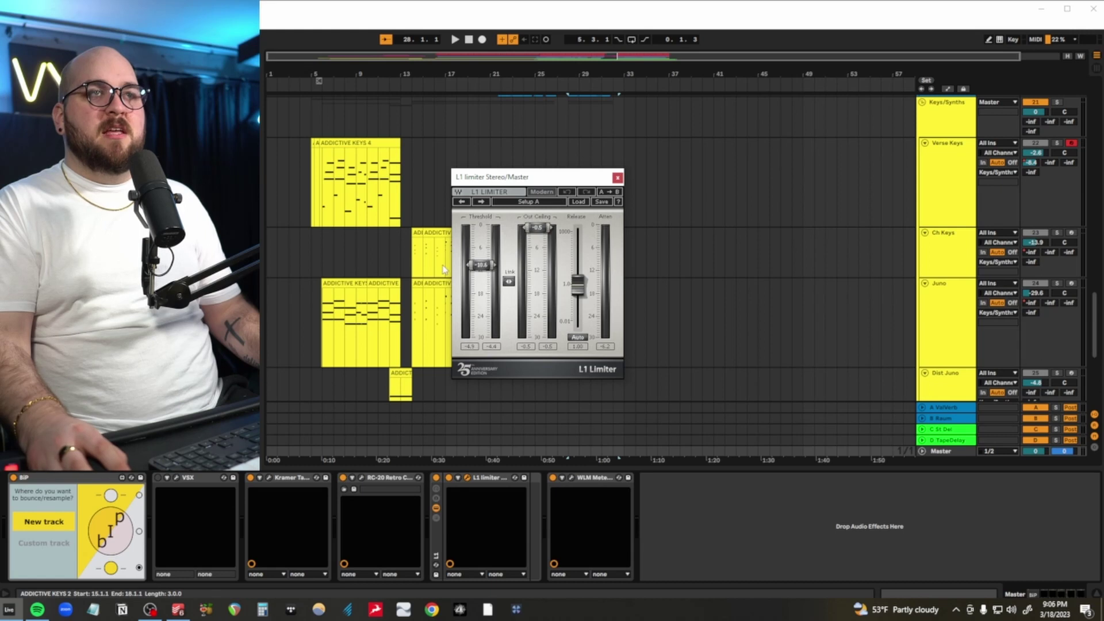
pyautogui.click(571, 477)
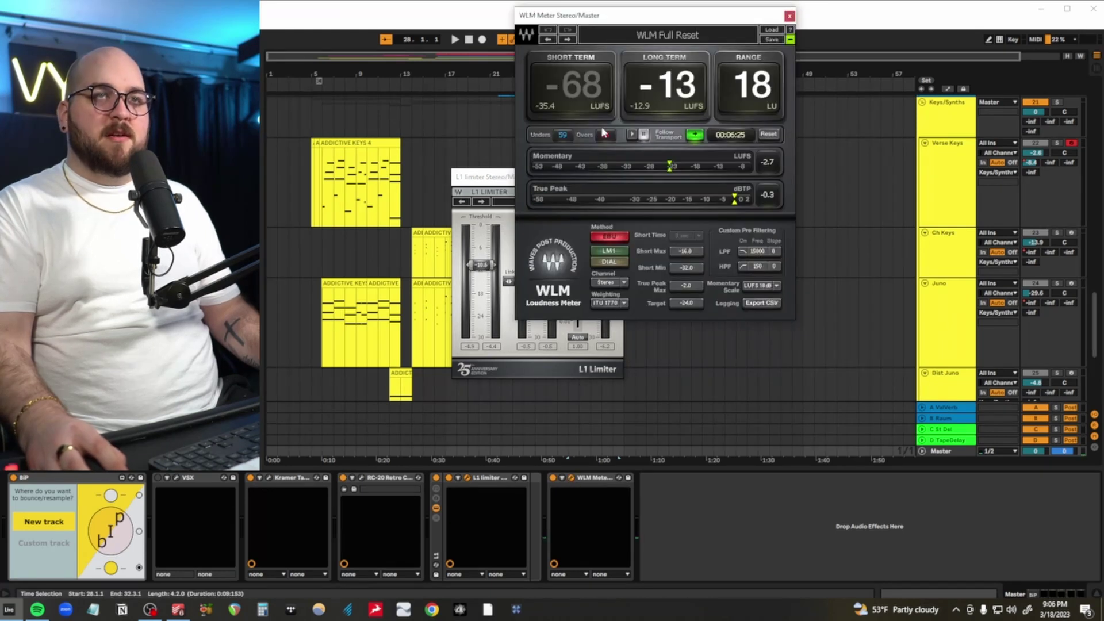
pyautogui.hotkey('ctrl', 'alt', 'p')
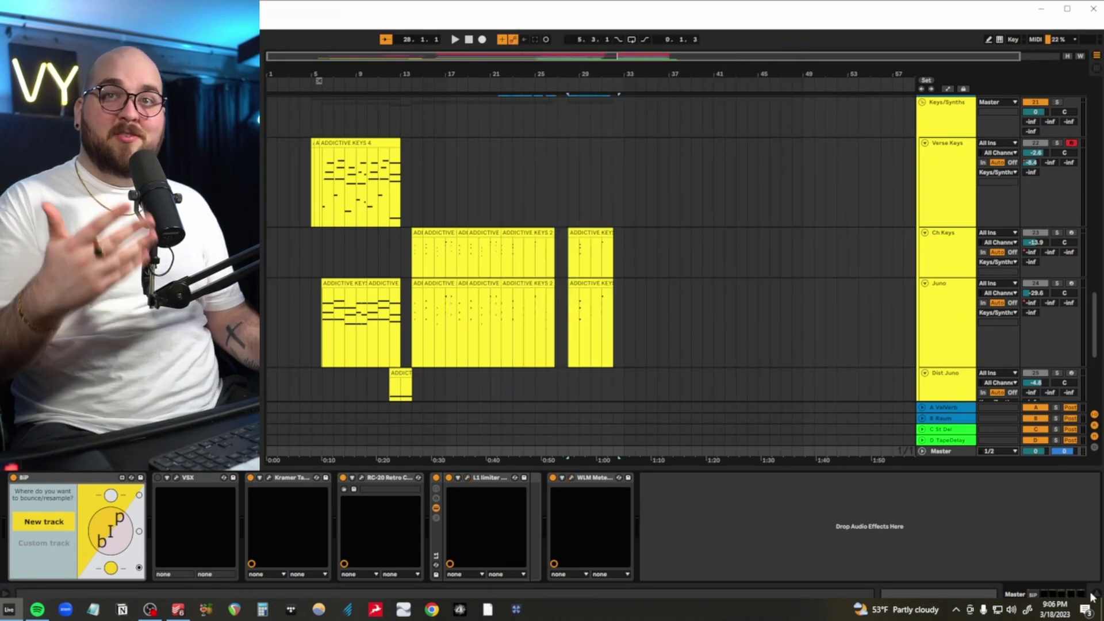